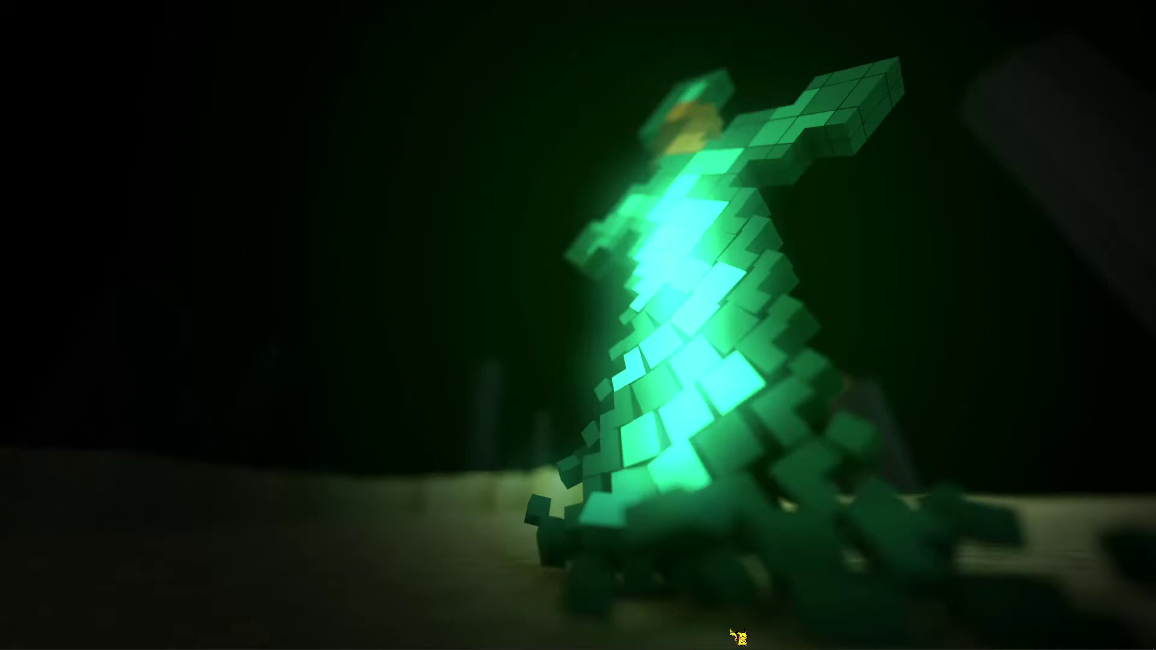
- Switch to Dolphin and check the Game ID in the properties information of Mario Superstar Baseball
{"action": "mouse_move", "coordinate": [739, 643]}
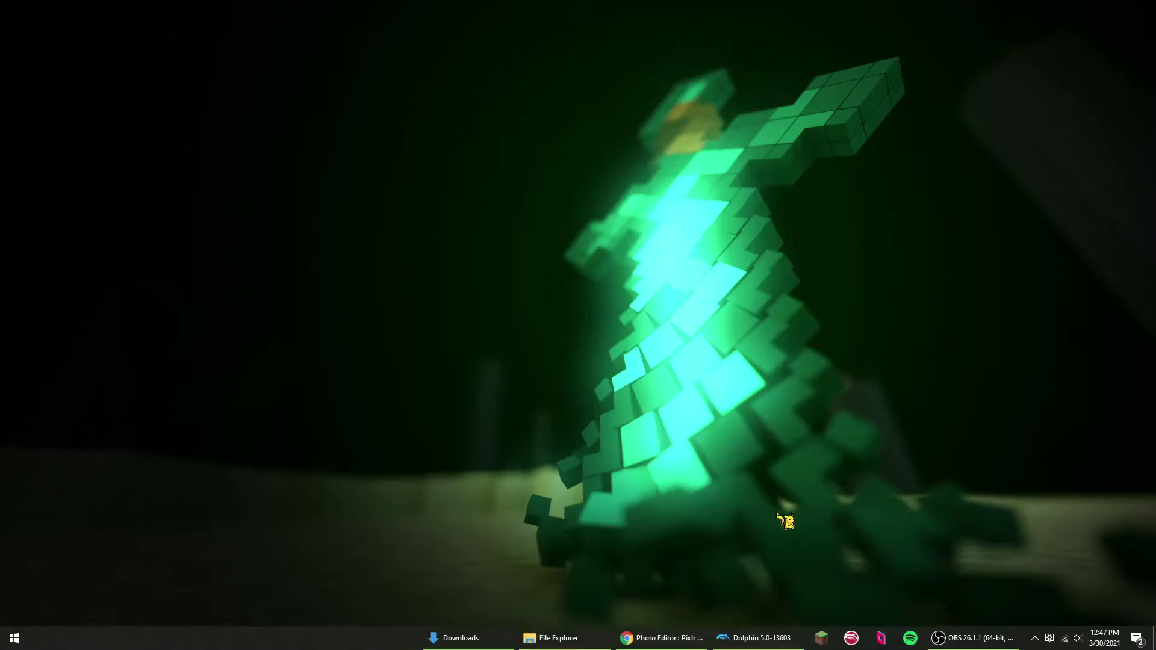
{"action": "left_click", "coordinate": [762, 638]}
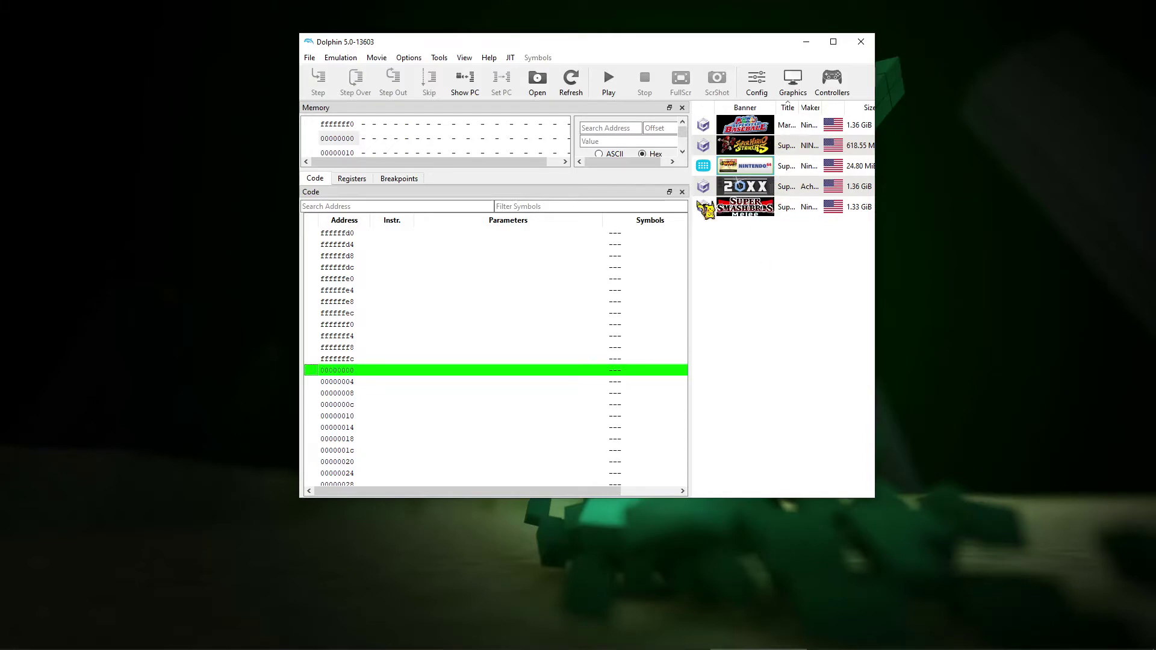
{"action": "right_click", "coordinate": [754, 125]}
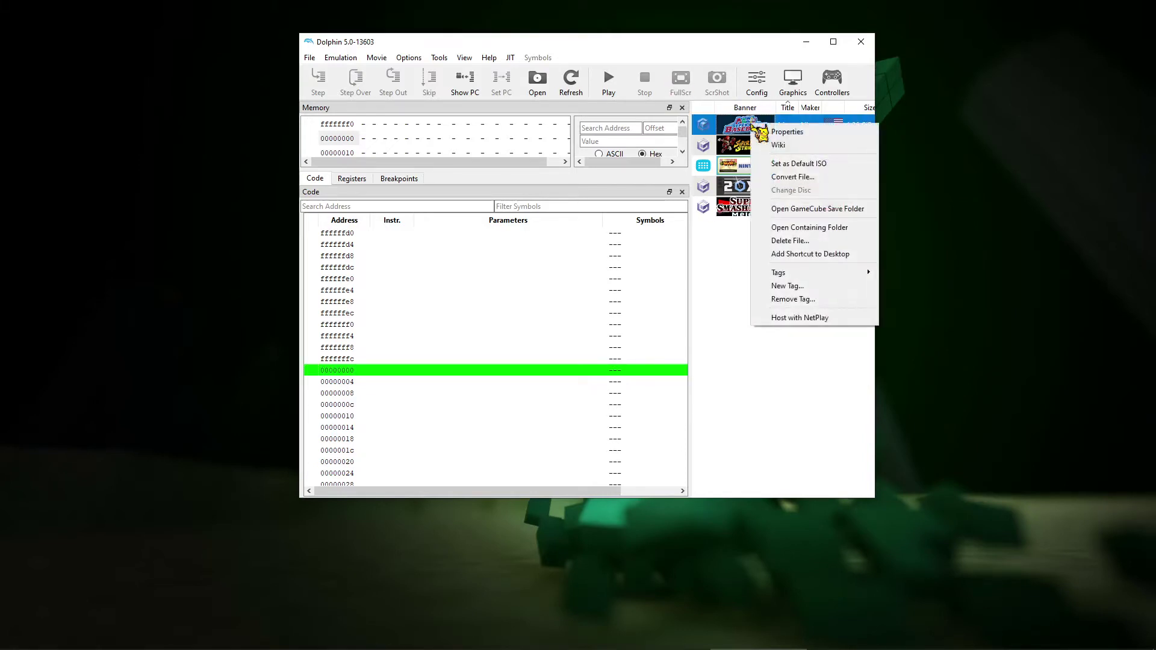
{"action": "left_click", "coordinate": [789, 132]}
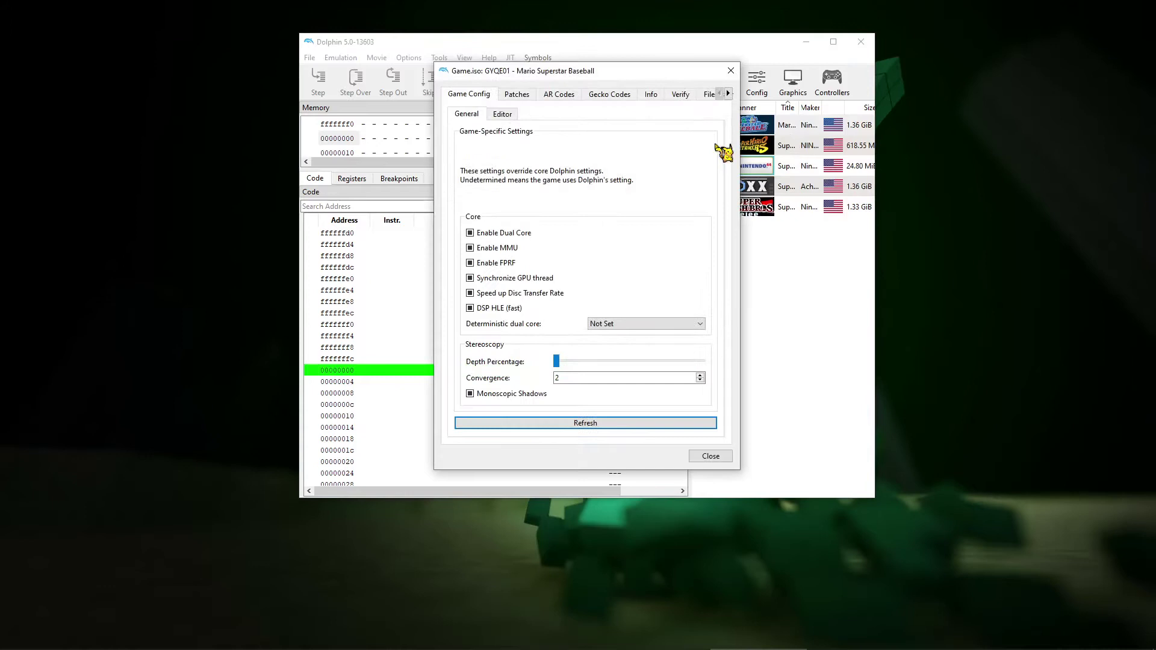
{"action": "left_click", "coordinate": [652, 95]}
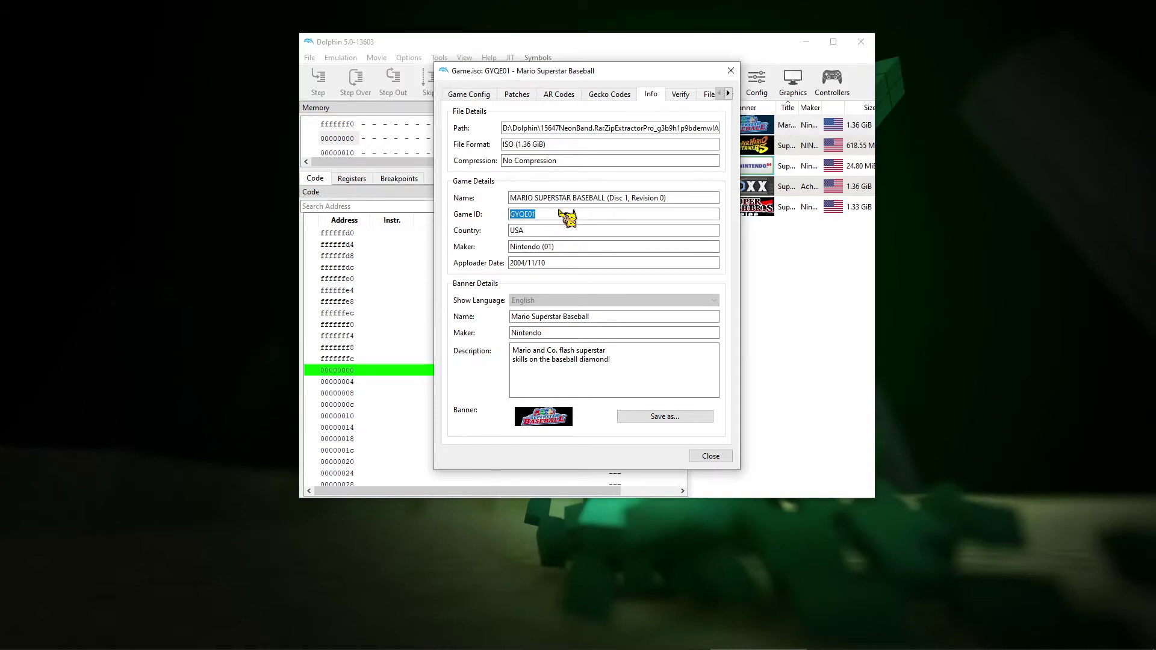
{"action": "left_click", "coordinate": [714, 457]}
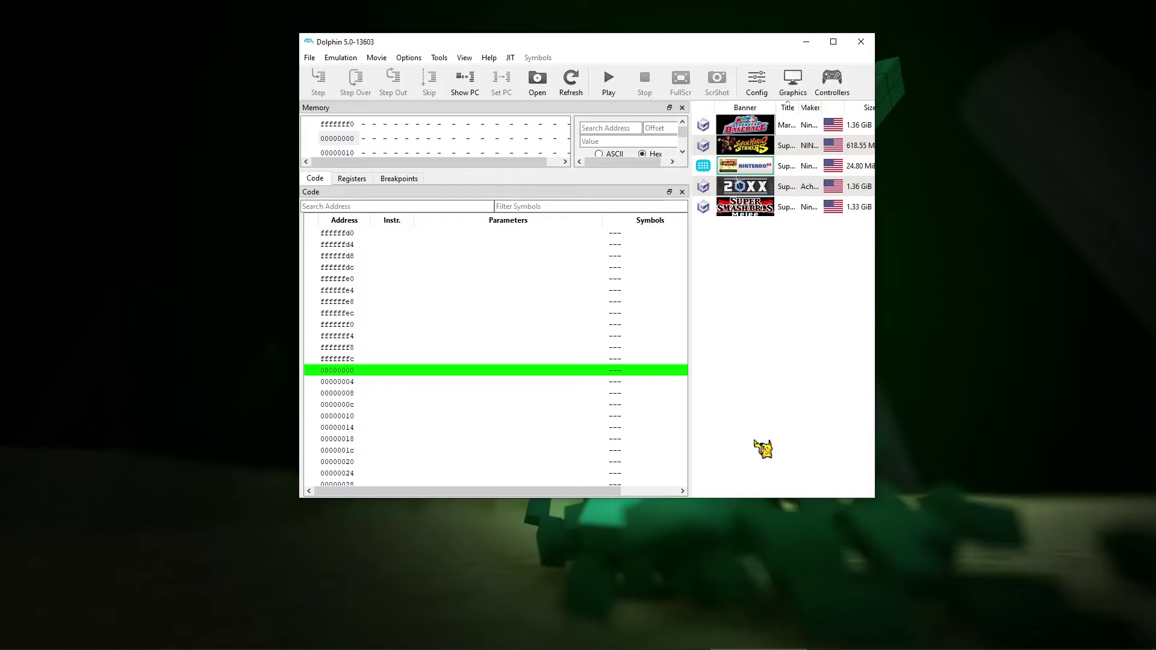
- Launch Mario Superstar Baseball, place its window beside the main Dolphin window, and pause the emulation
{"action": "left_click_drag", "start_coordinate": [640, 44], "coordinate": [483, 48]}
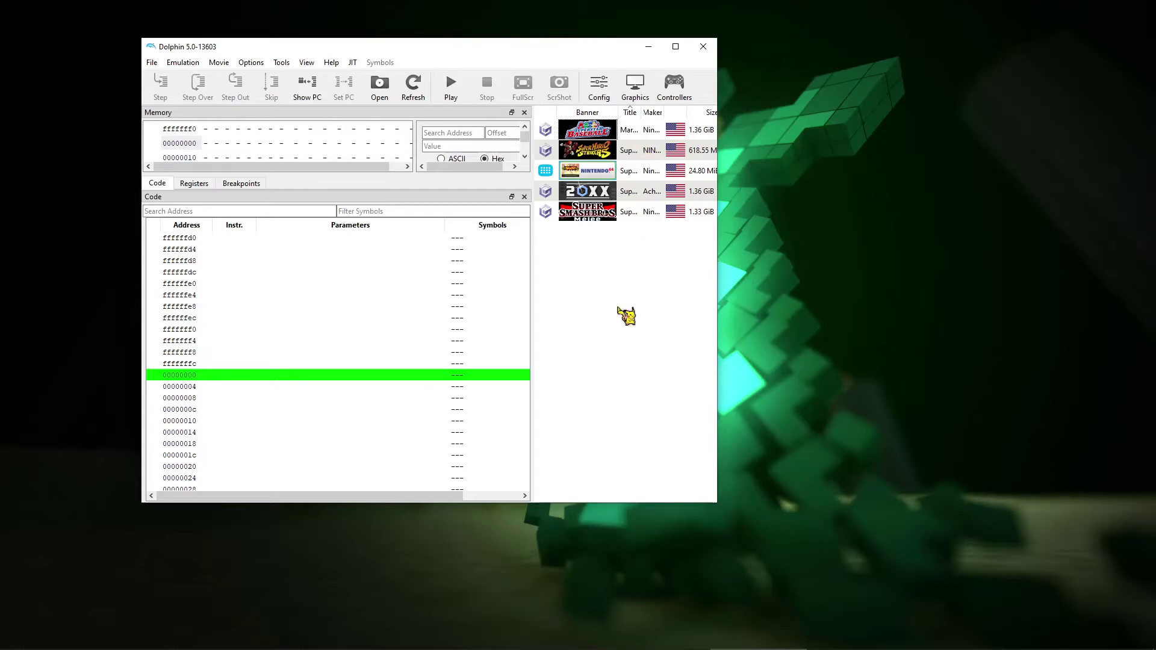
{"action": "double_click", "coordinate": [621, 132]}
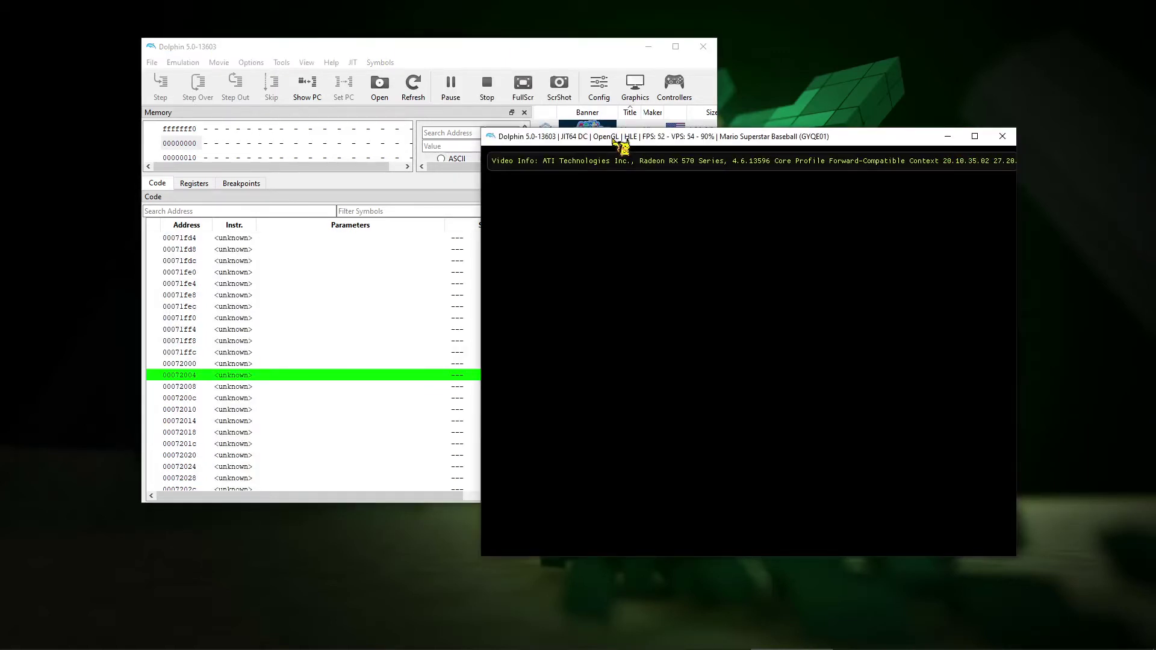
{"action": "left_click_drag", "start_coordinate": [616, 139], "coordinate": [676, 144]}
{"action": "left_click", "coordinate": [451, 84]}
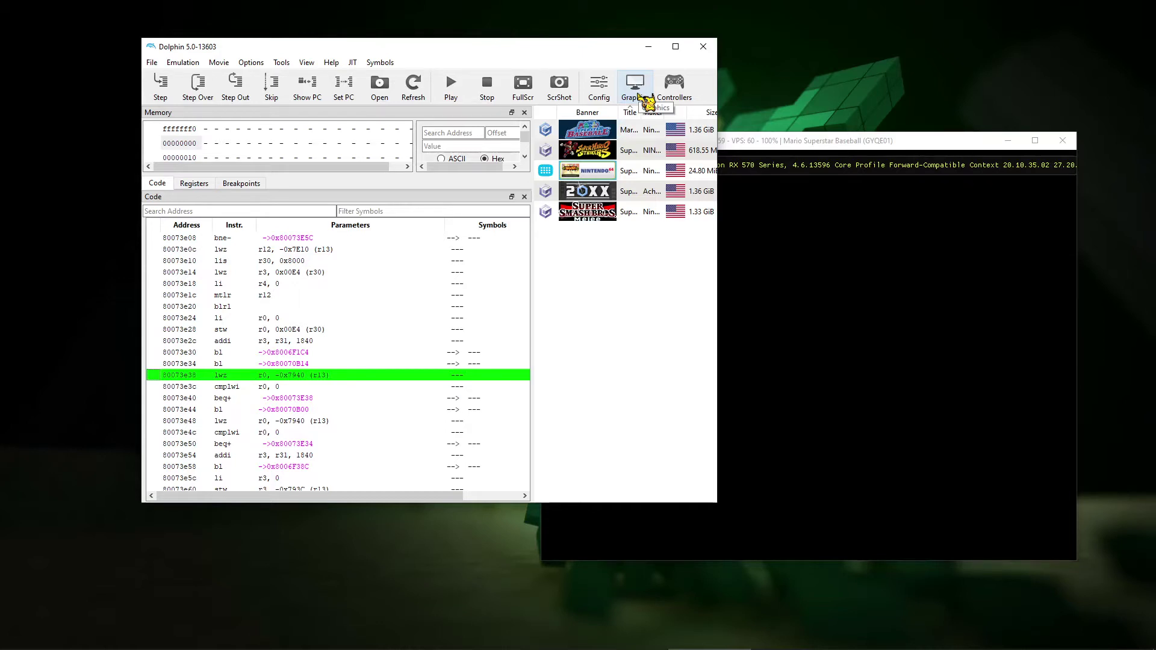
- Enable texture dumping in the advanced graphics settings and resume the game
{"action": "left_click", "coordinate": [635, 87]}
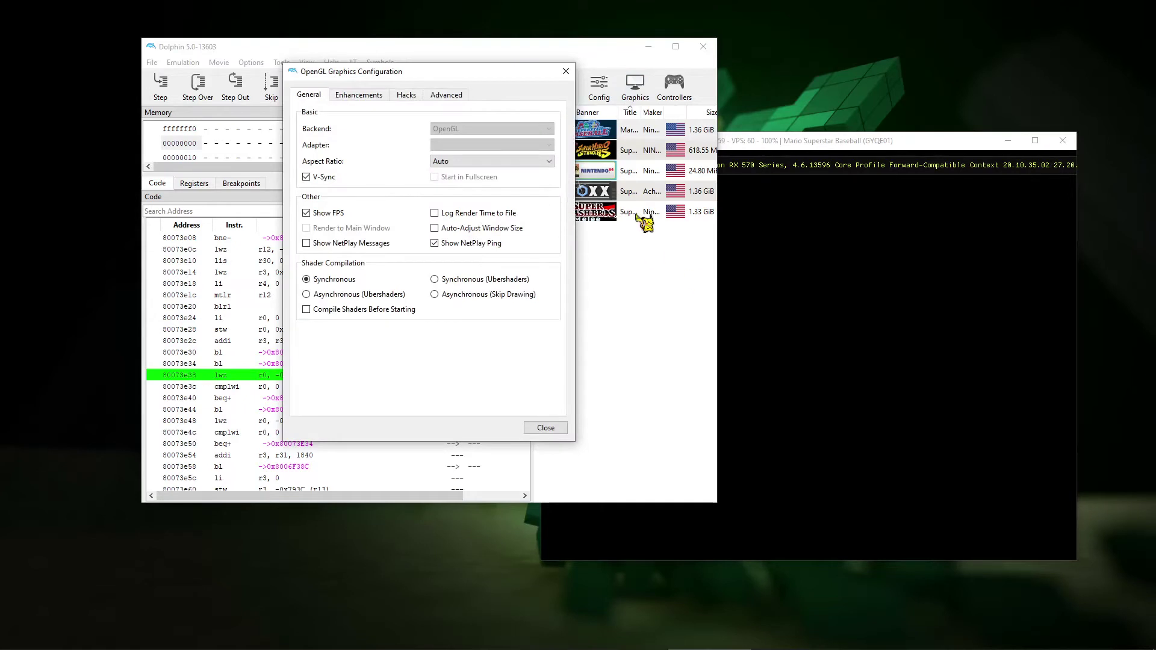
{"action": "left_click_drag", "start_coordinate": [515, 75], "coordinate": [807, 142]}
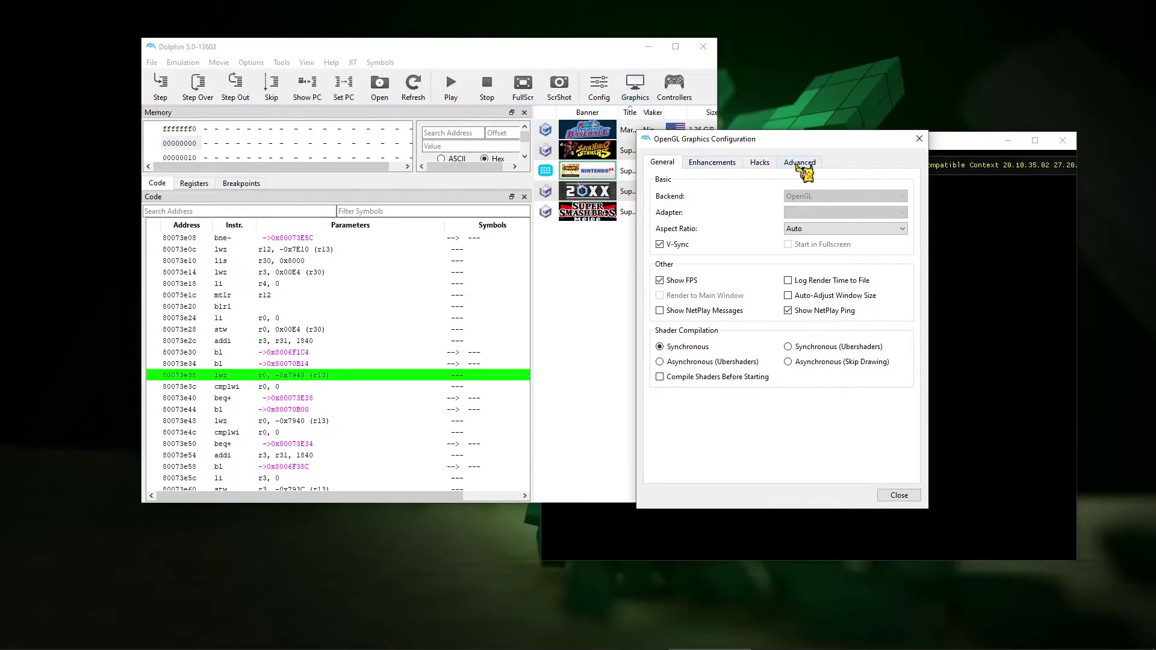
{"action": "left_click", "coordinate": [799, 164]}
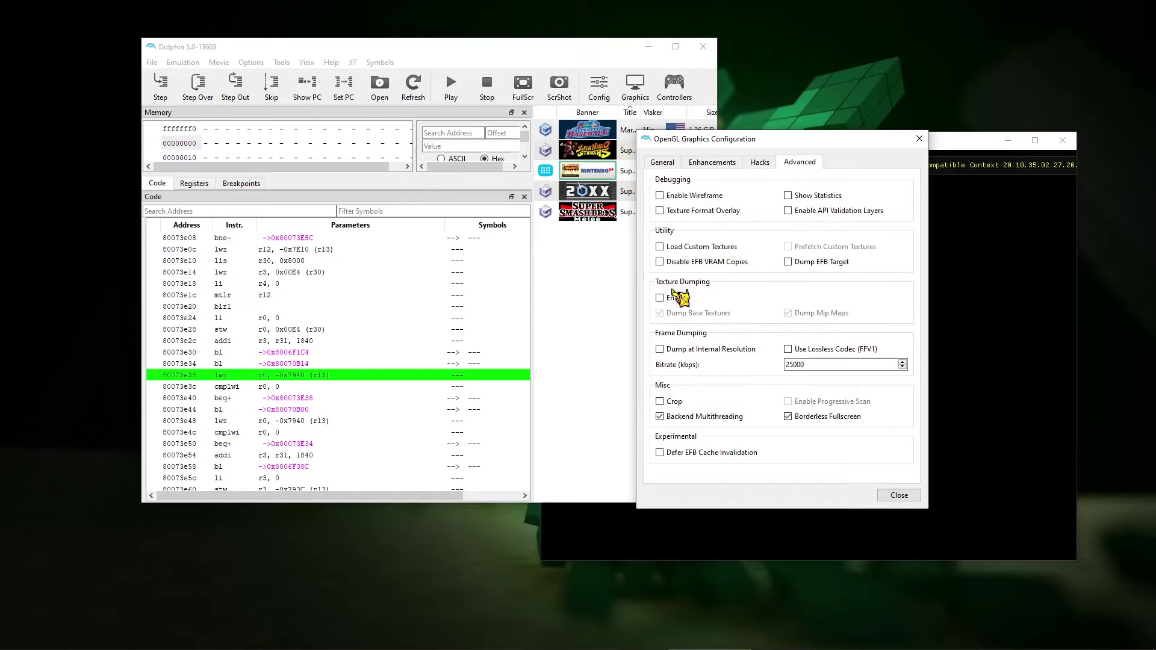
{"action": "mouse_move", "coordinate": [677, 298]}
{"action": "left_click", "coordinate": [669, 299]}
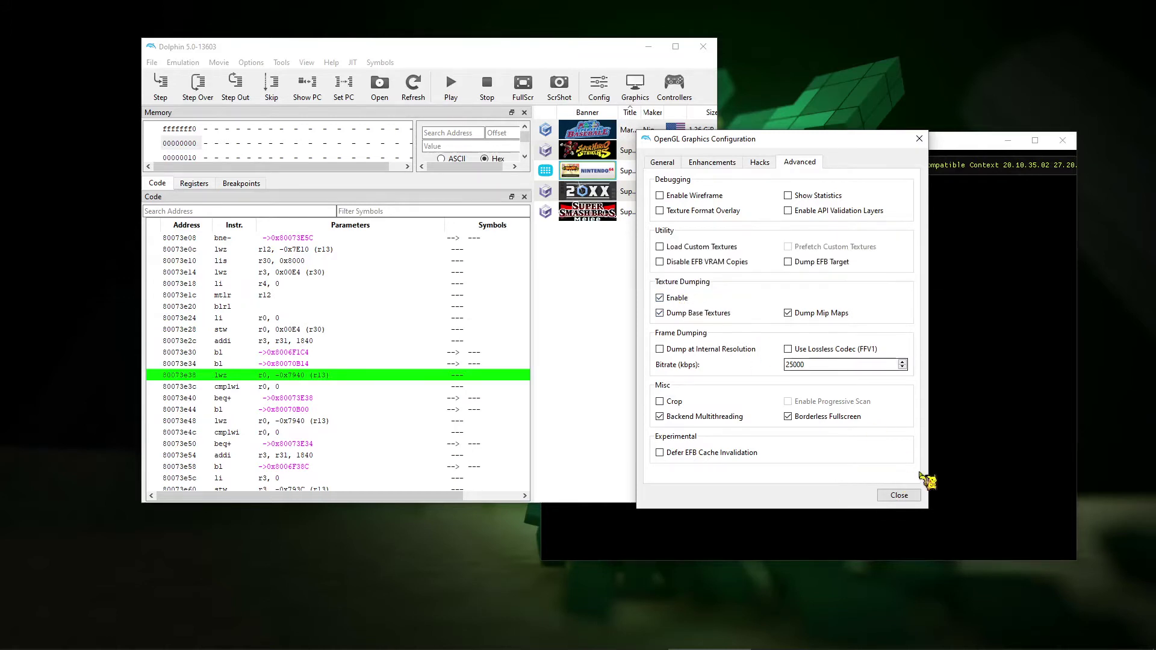
{"action": "left_click", "coordinate": [899, 496]}
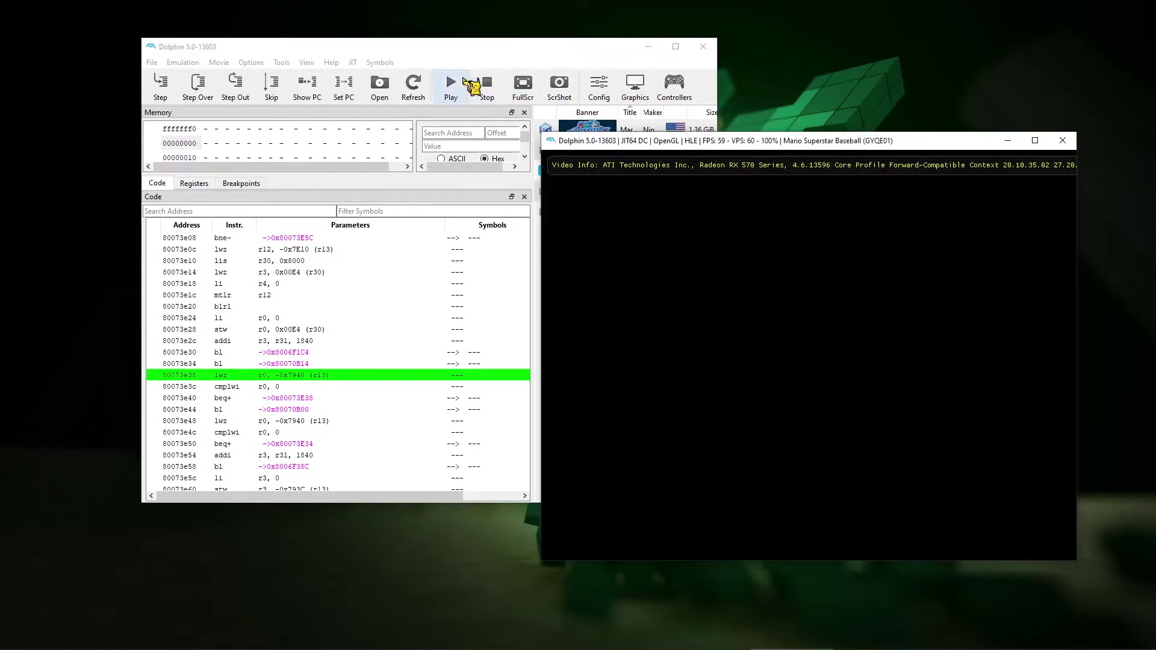
{"action": "left_click", "coordinate": [465, 78]}
{"action": "left_click_drag", "start_coordinate": [760, 143], "coordinate": [736, 129]}
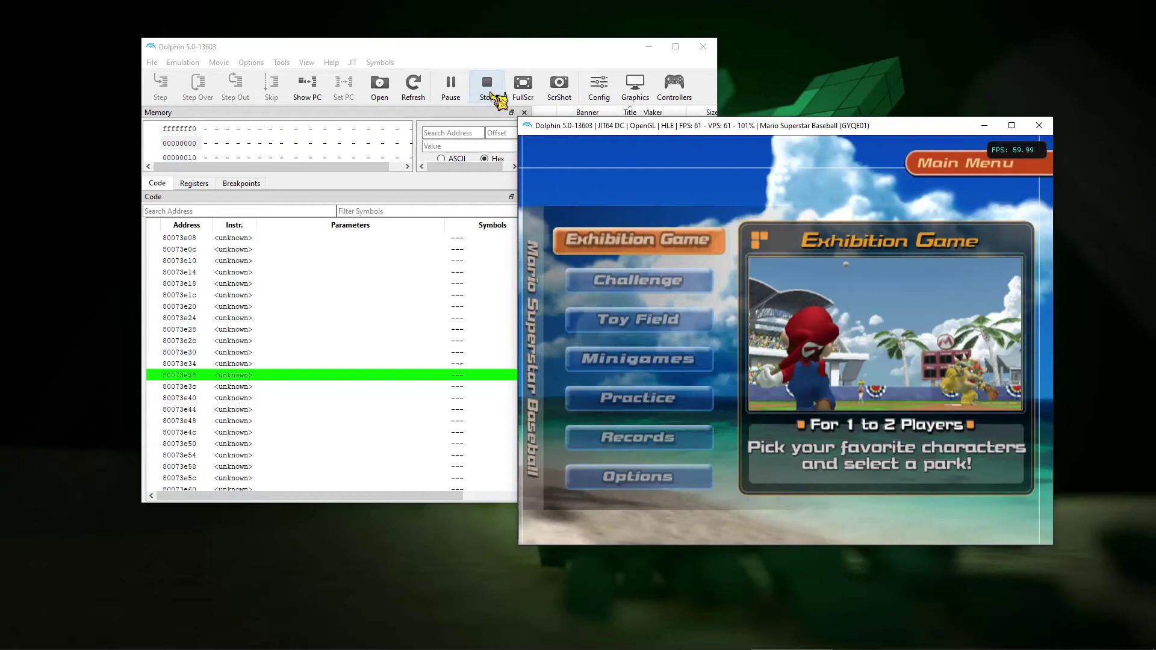
- Lower the emulator's audio volume to 0 % and resume the game
{"action": "left_click", "coordinate": [599, 87]}
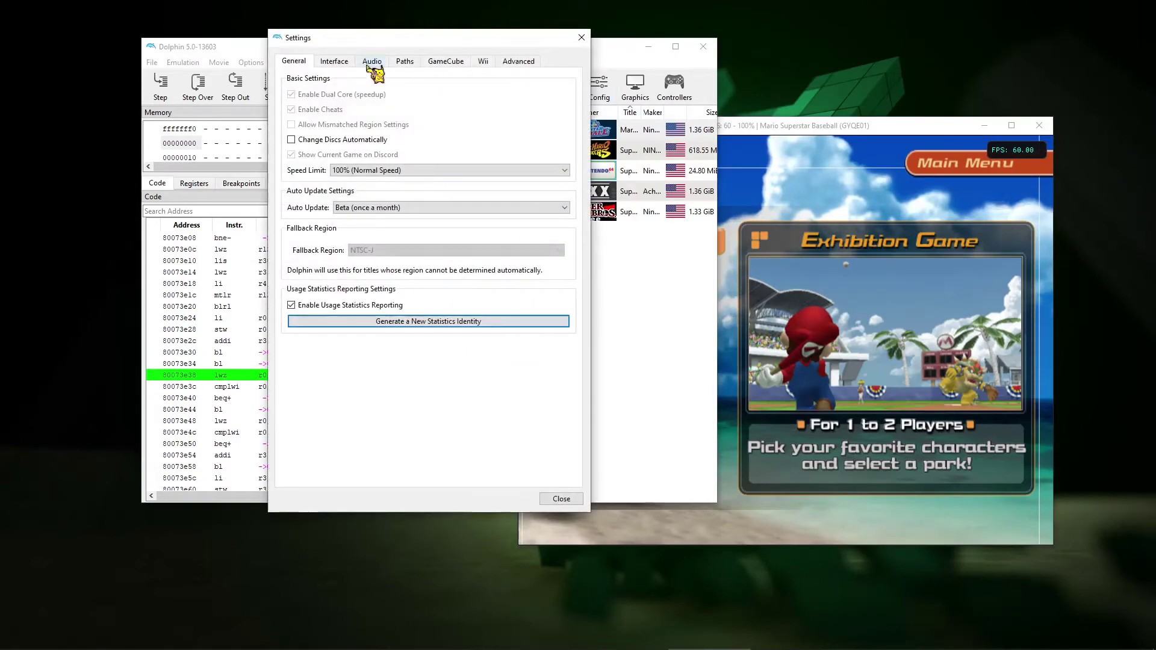
{"action": "left_click", "coordinate": [372, 63]}
{"action": "left_click_drag", "start_coordinate": [557, 98], "coordinate": [587, 491]}
{"action": "left_click", "coordinate": [572, 498]}
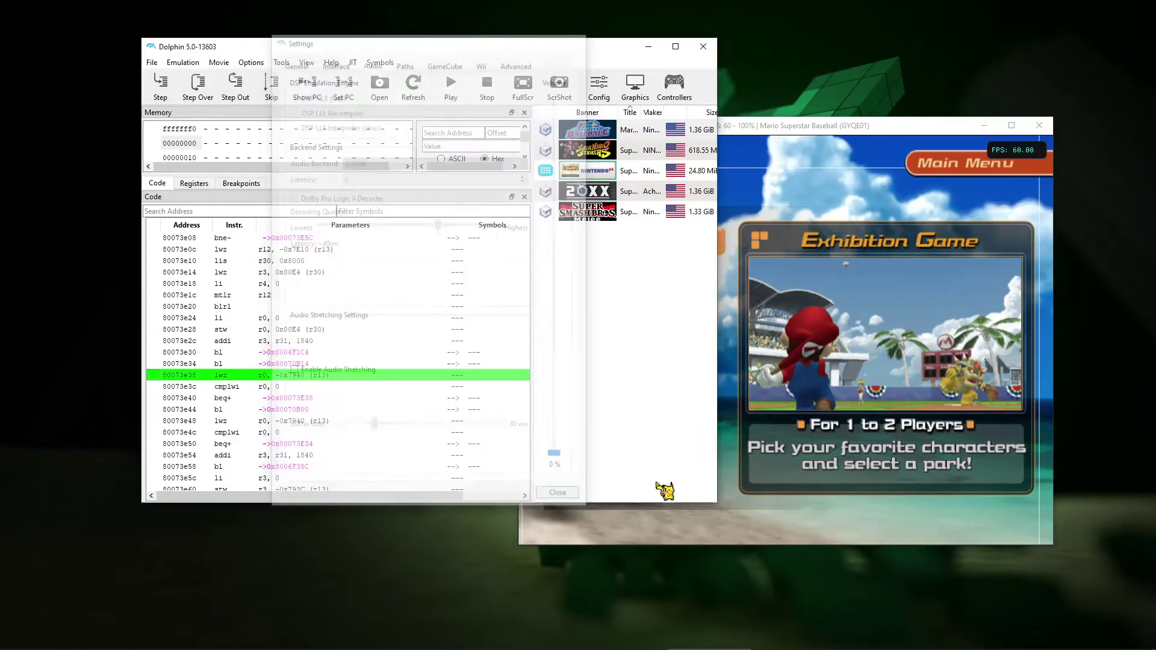
{"action": "left_click", "coordinate": [452, 85]}
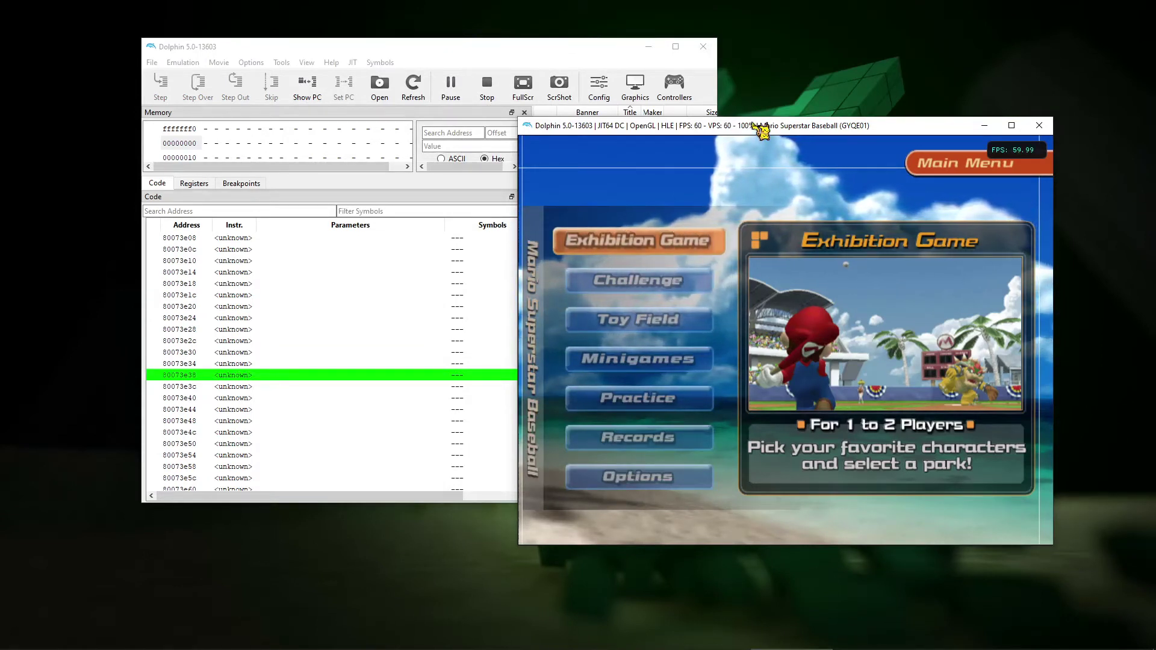
{"action": "left_click_drag", "start_coordinate": [757, 126], "coordinate": [736, 127]}
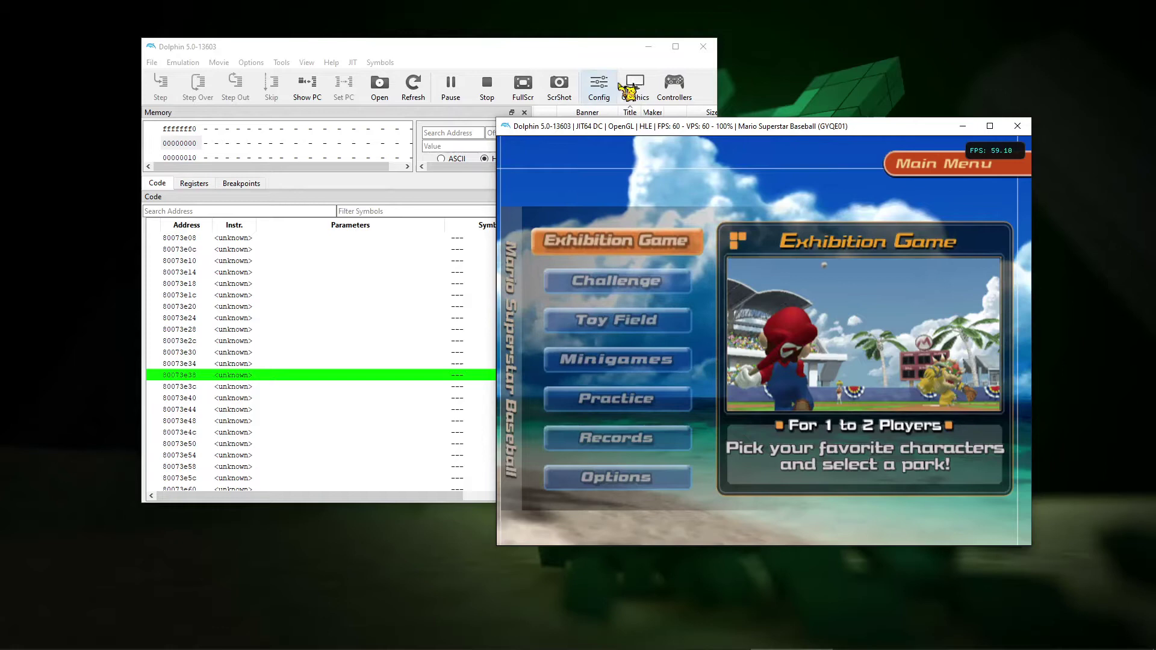
- Set the GameCube controller in Port 1 to Standard Controller
{"action": "left_click", "coordinate": [674, 87]}
{"action": "left_click", "coordinate": [446, 109]}
{"action": "left_click", "coordinate": [439, 135]}
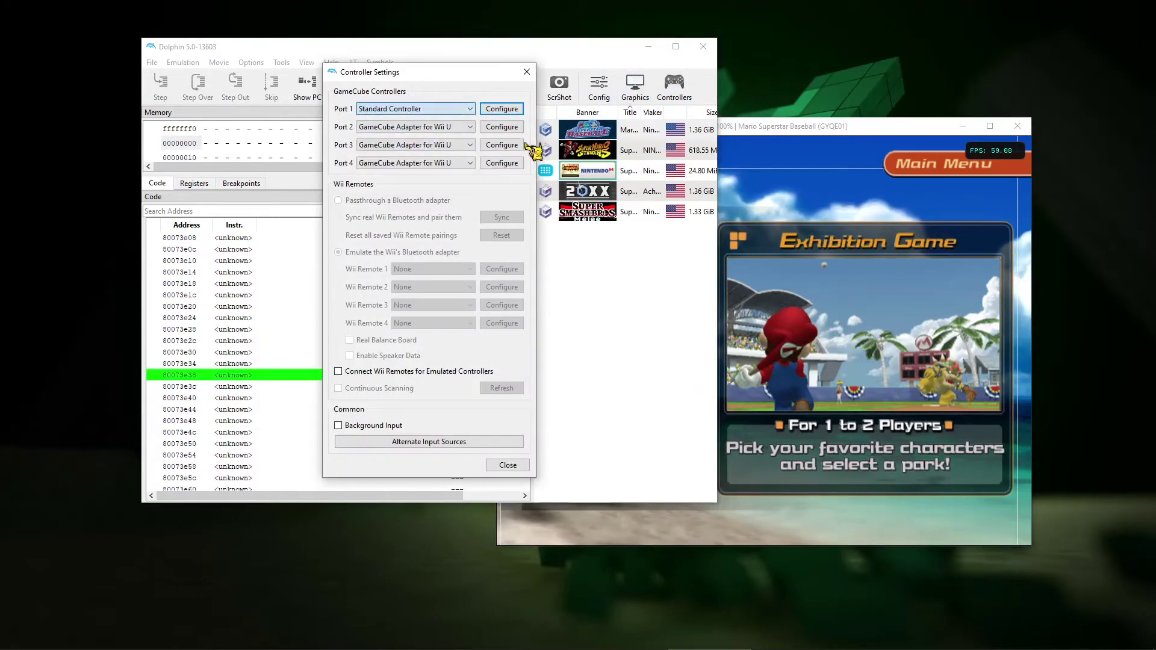
{"action": "left_click", "coordinate": [527, 71]}
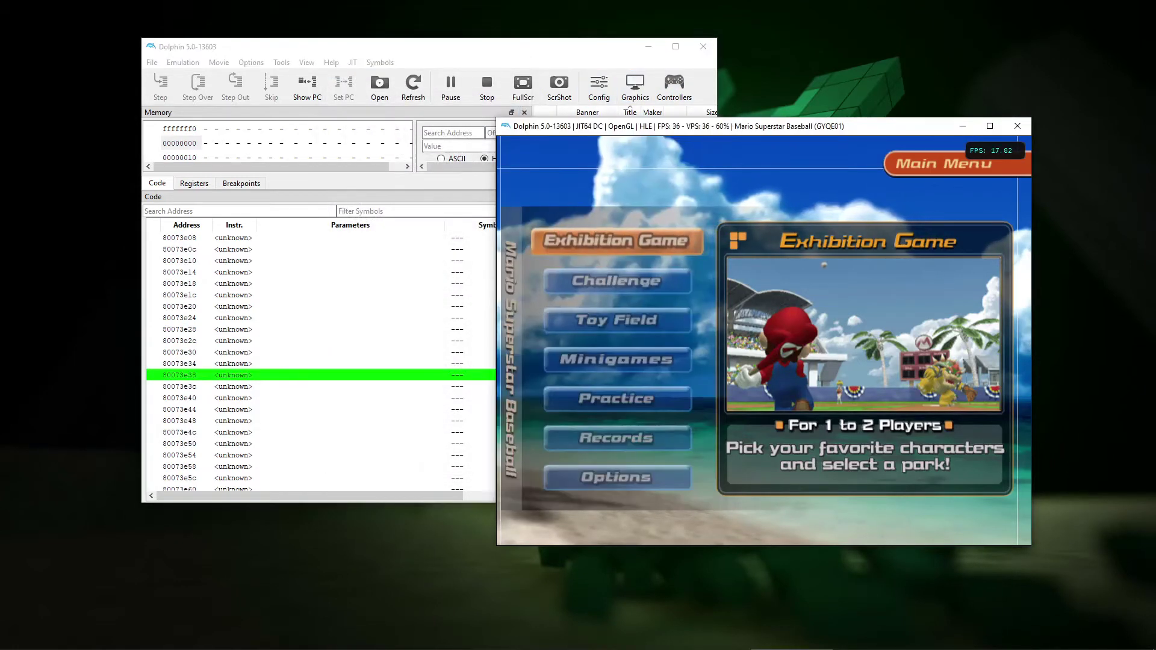
- Highlight Luigi on the Exhibition Game's team captain selection and stop the emulation
{"action": "key", "text": "x"}
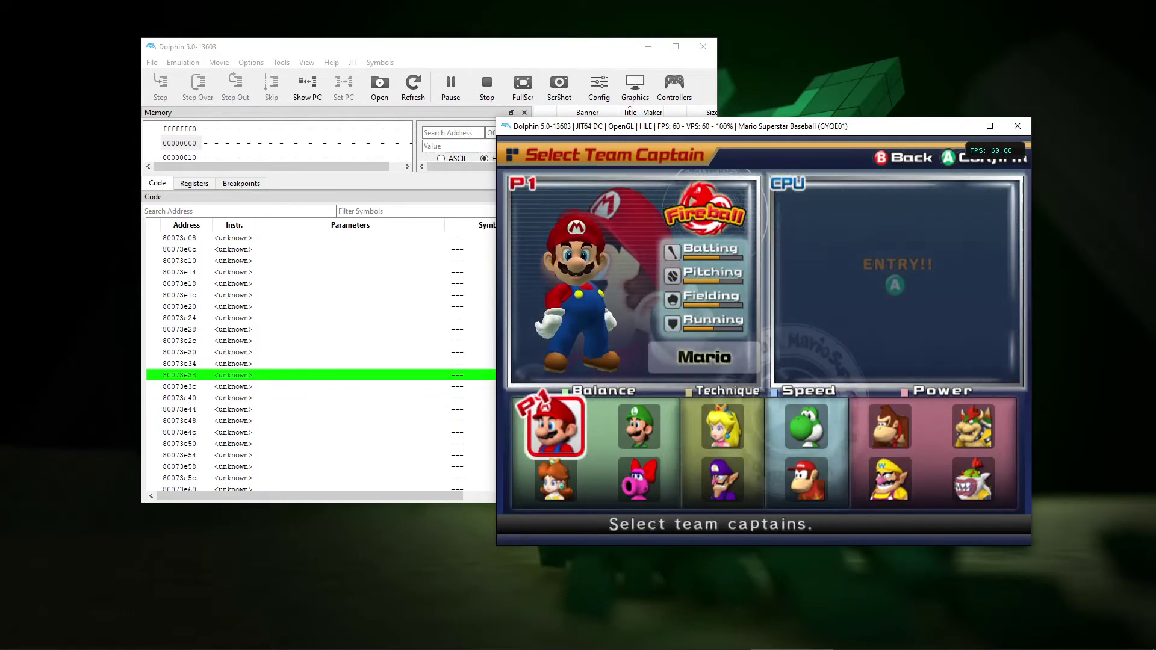
{"action": "key", "text": "Right"}
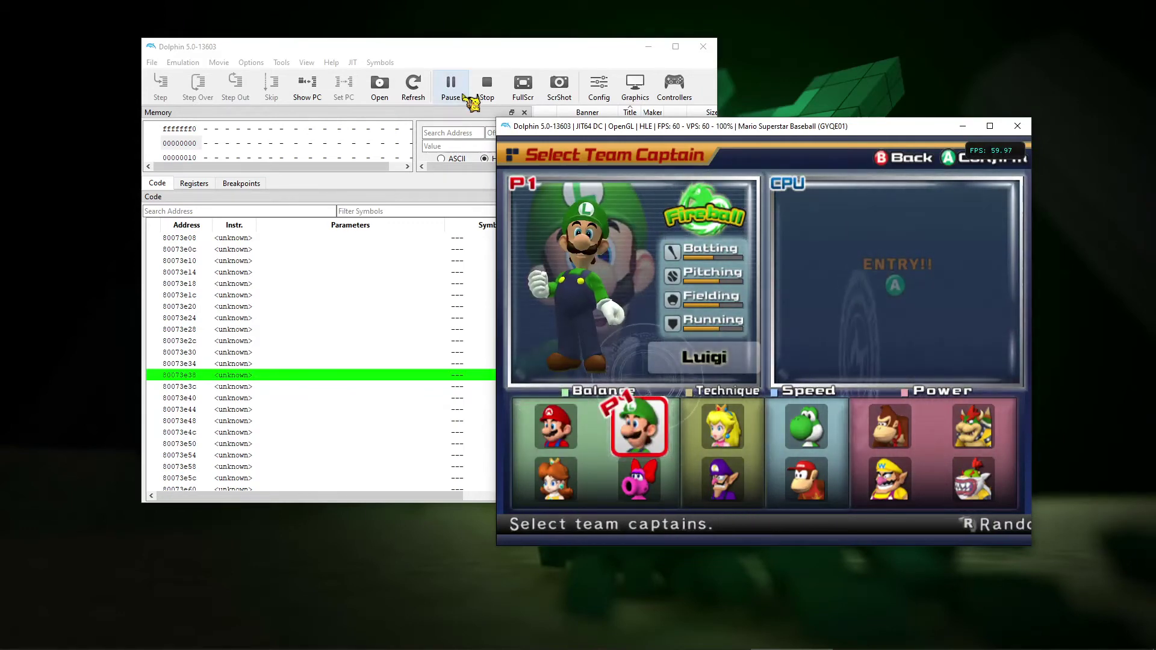
{"action": "left_click", "coordinate": [465, 98]}
{"action": "left_click", "coordinate": [763, 127]}
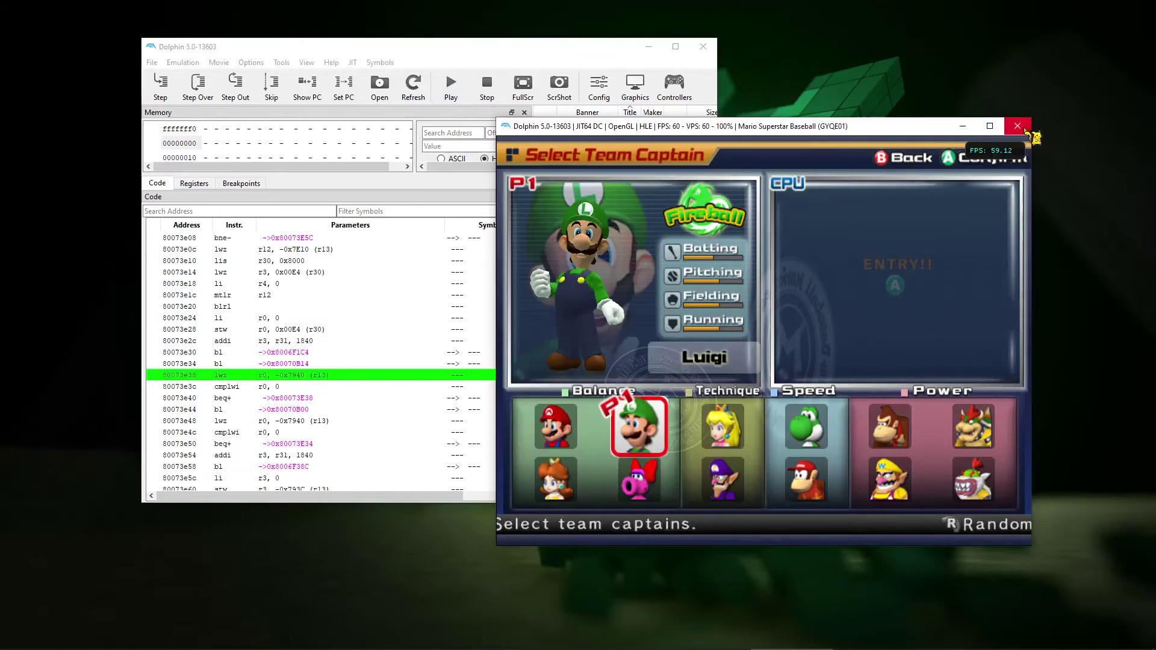
{"action": "left_click", "coordinate": [1026, 131]}
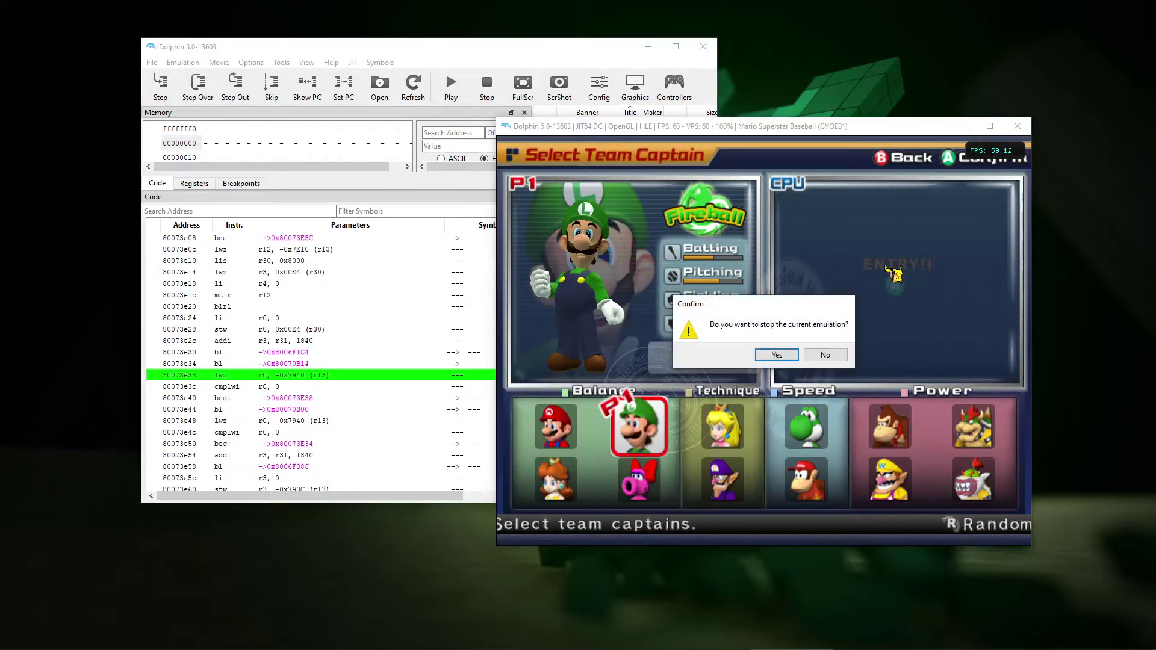
{"action": "left_click", "coordinate": [781, 360]}
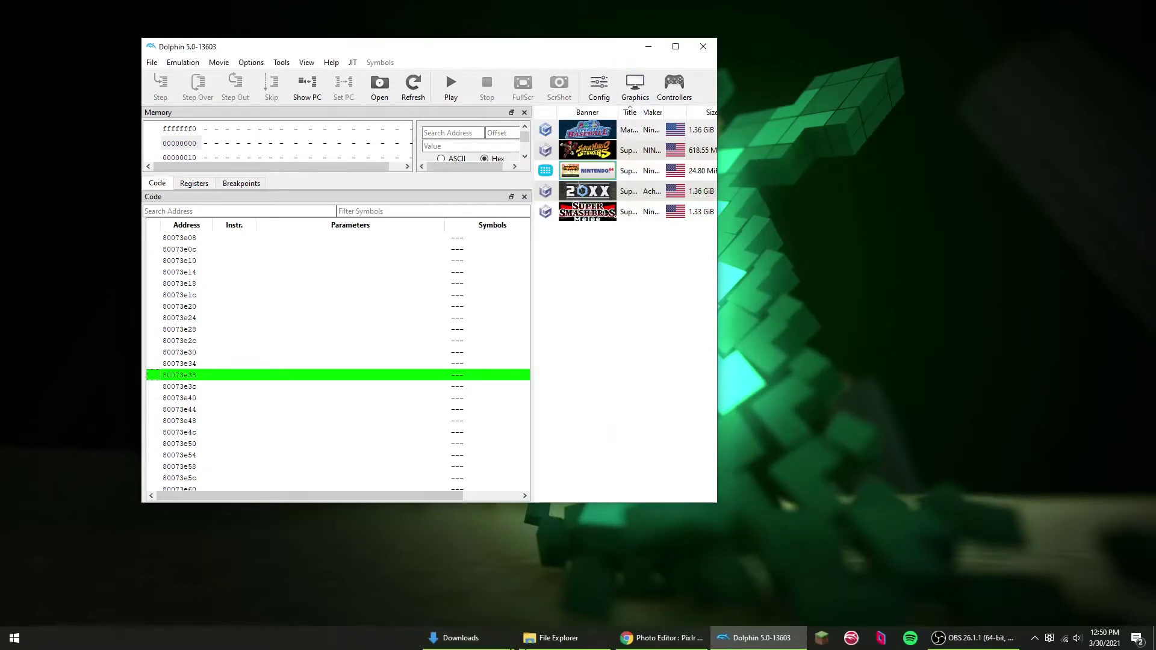
- Switch to File Explorer and open Documents > Dolphin Emulator > Dump > Textures > GYQE01
{"action": "left_click", "coordinate": [577, 644]}
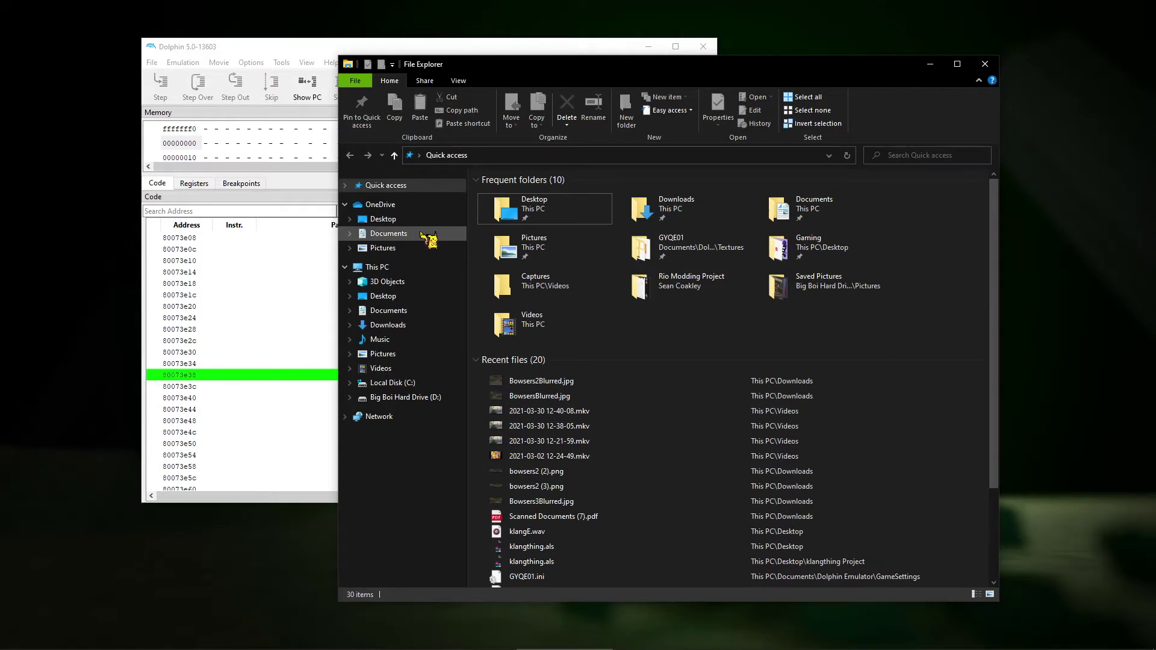
{"action": "left_click", "coordinate": [425, 234]}
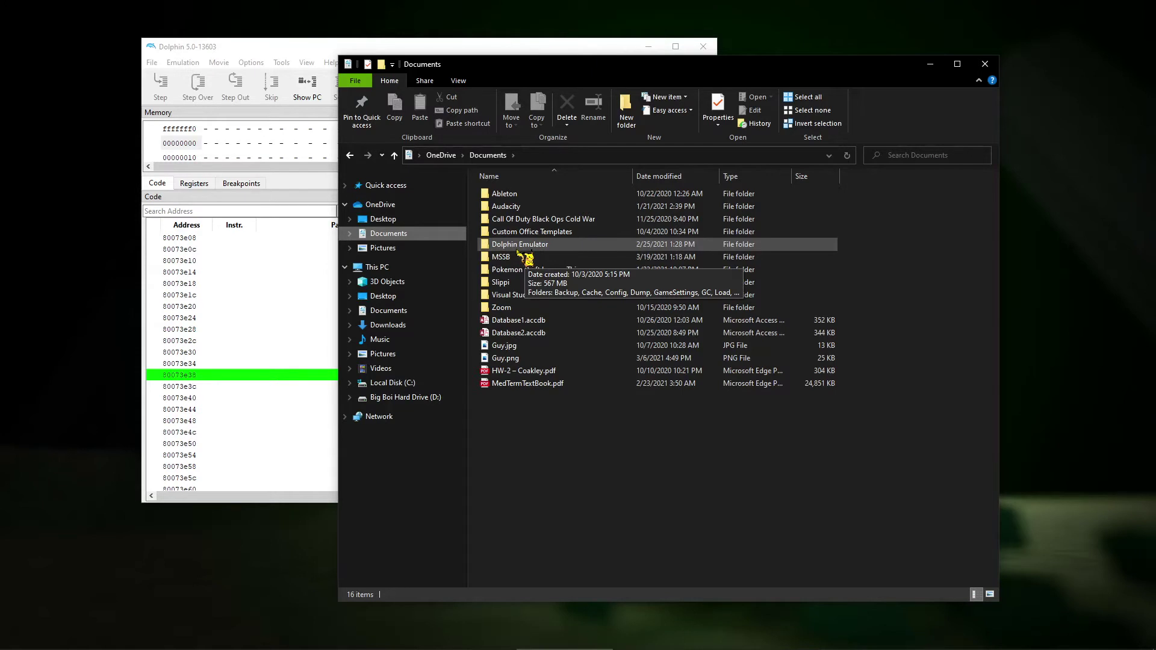
{"action": "left_click", "coordinate": [538, 244]}
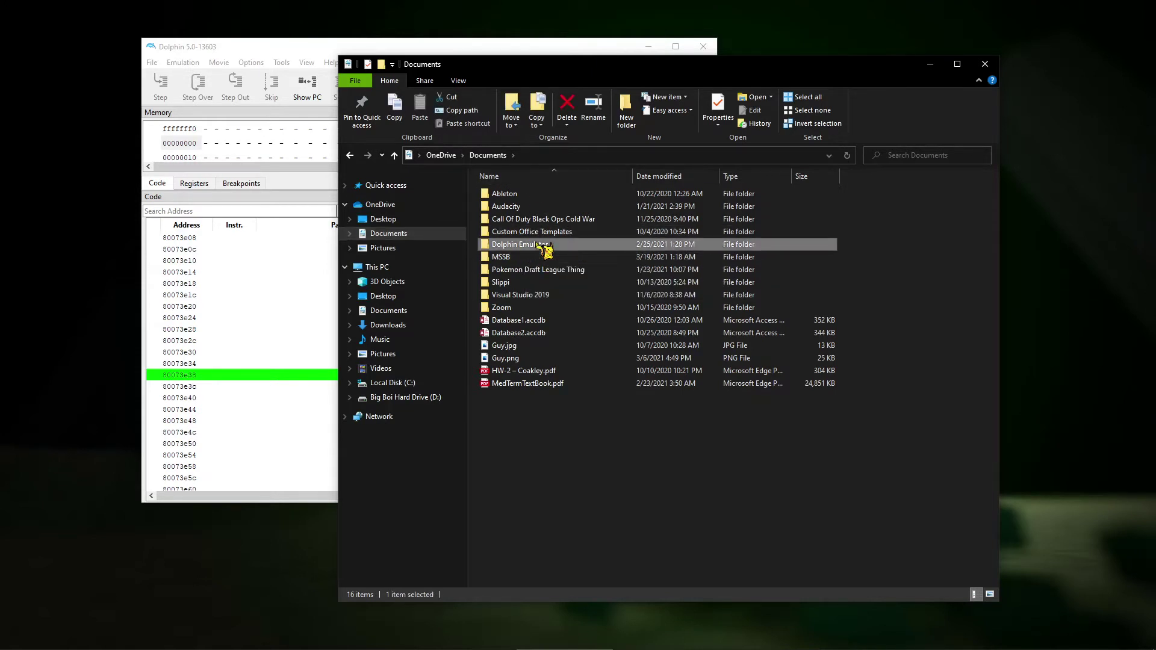
{"action": "double_click", "coordinate": [539, 245]}
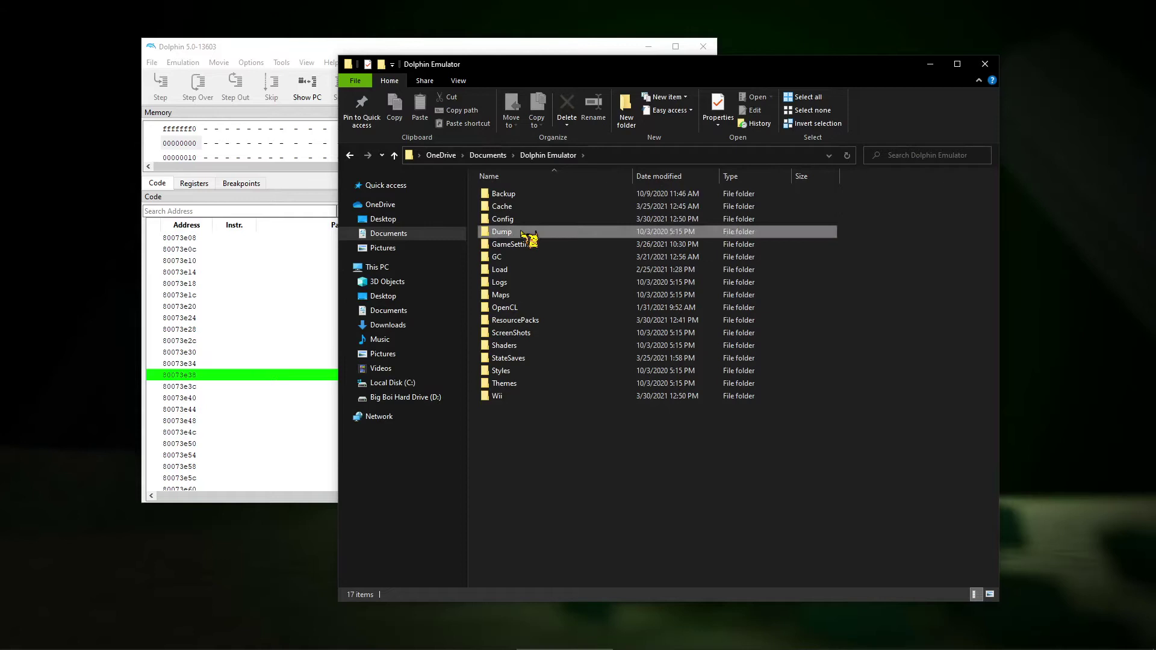
{"action": "double_click", "coordinate": [523, 234]}
{"action": "double_click", "coordinate": [529, 258]}
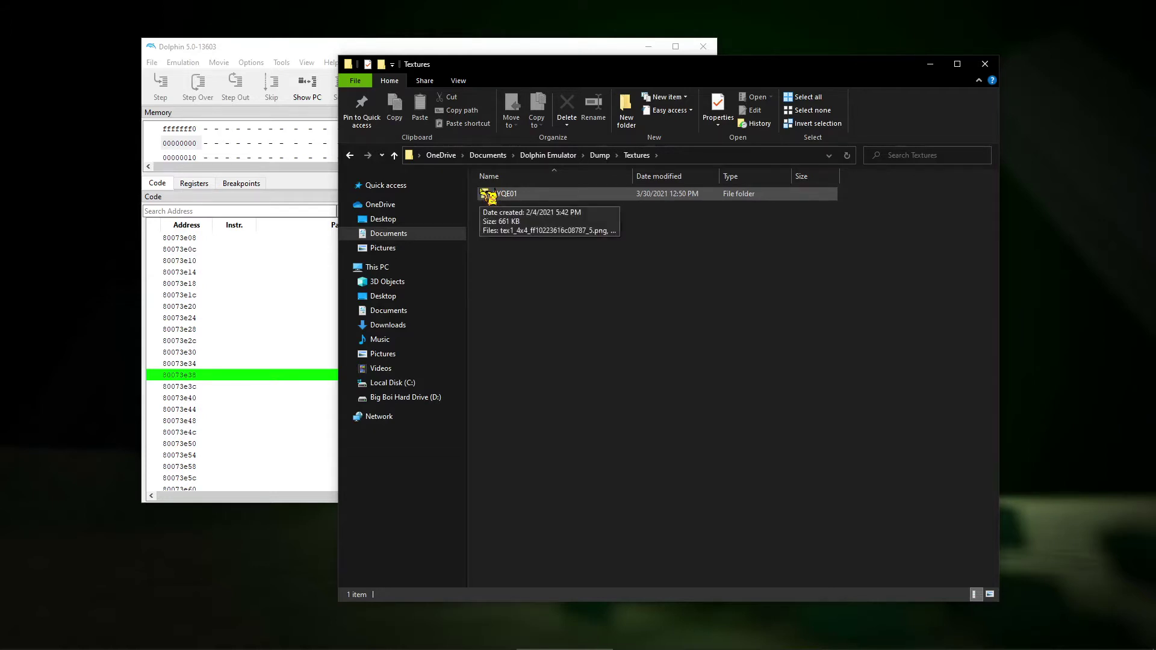
{"action": "double_click", "coordinate": [536, 196]}
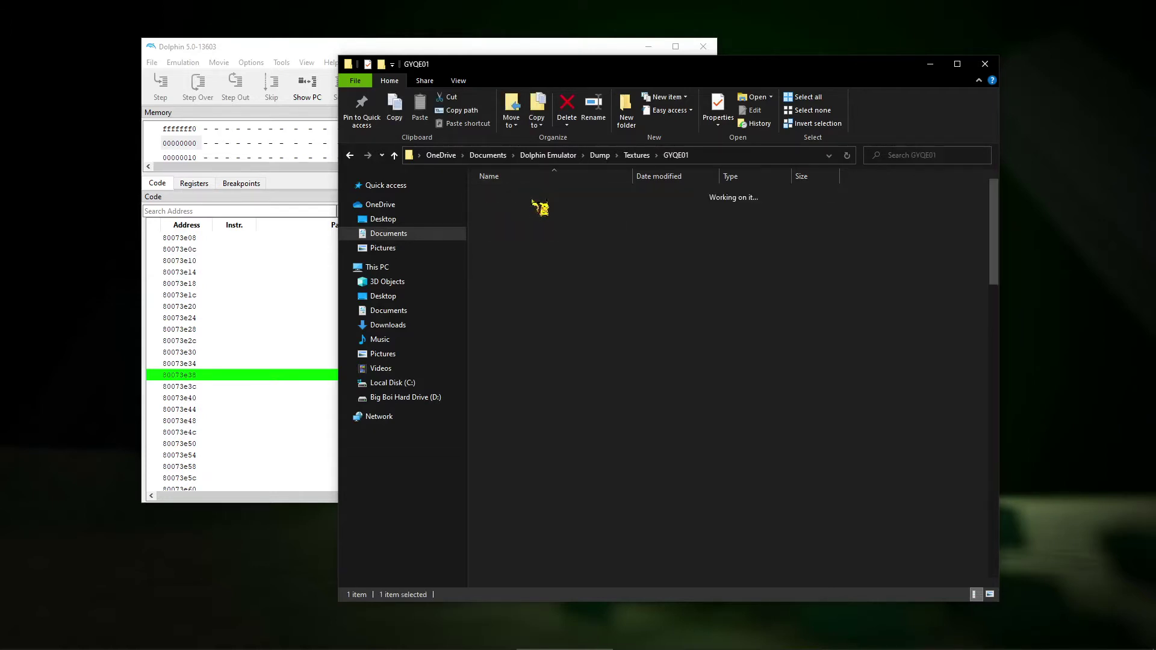
- Maximize the folder window and look through the dumped texture images
{"action": "double_click", "coordinate": [681, 64]}
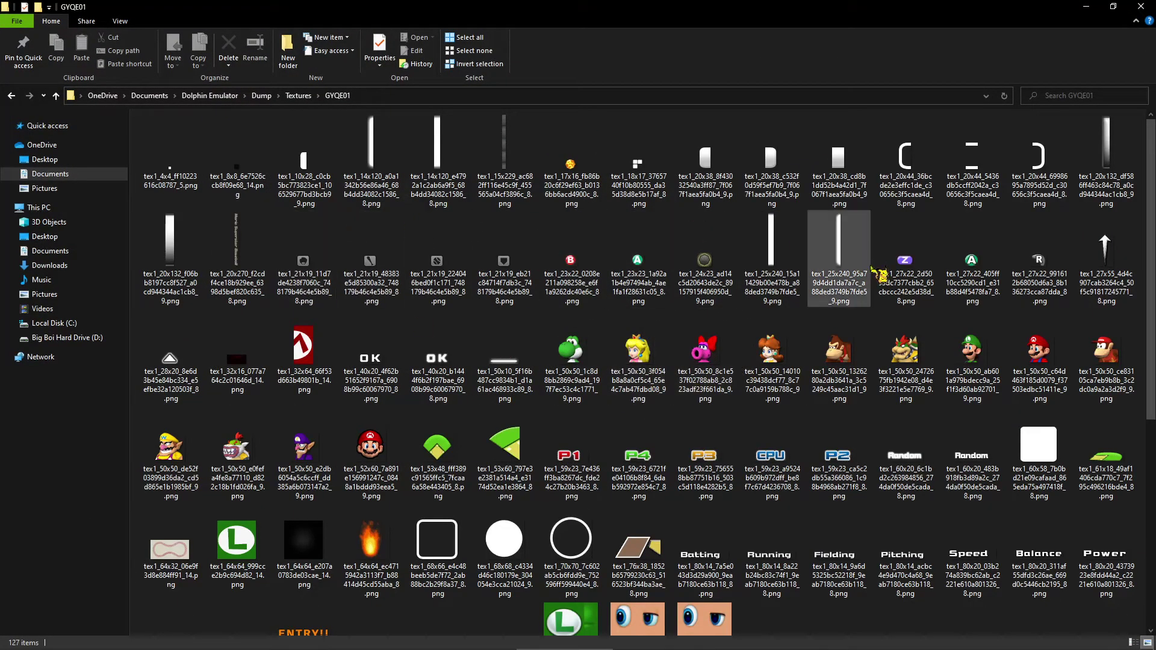
{"action": "scroll", "coordinate": [886, 301], "scroll_direction": "down", "scroll_amount": 5}
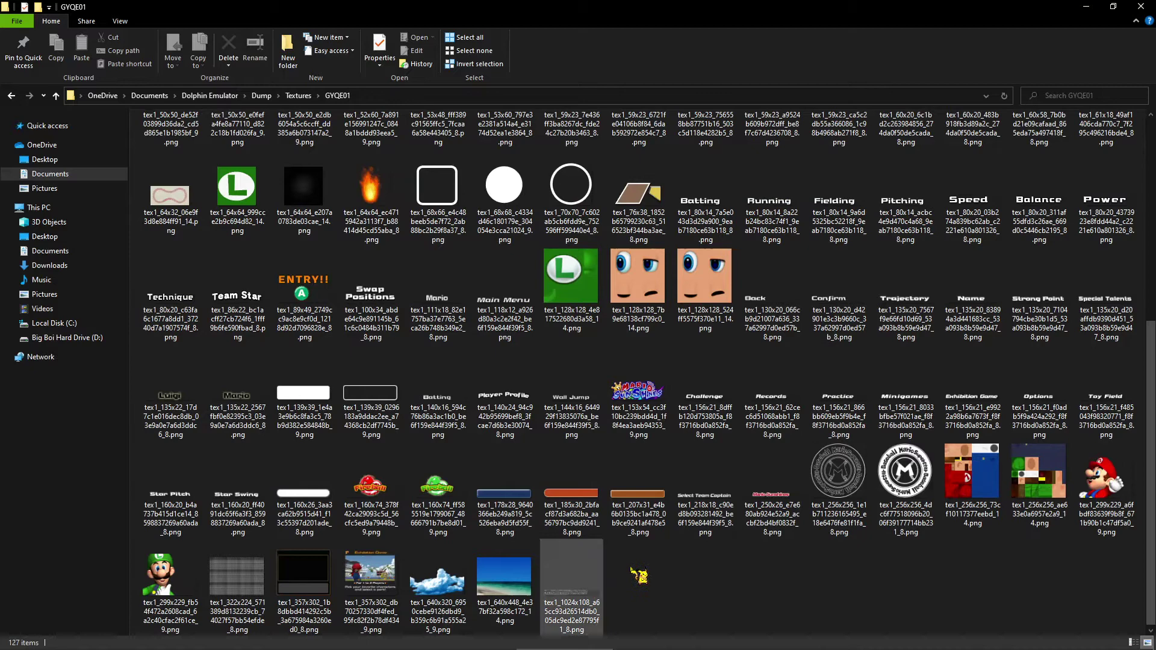
{"action": "scroll", "coordinate": [572, 391], "scroll_direction": "up", "scroll_amount": 5}
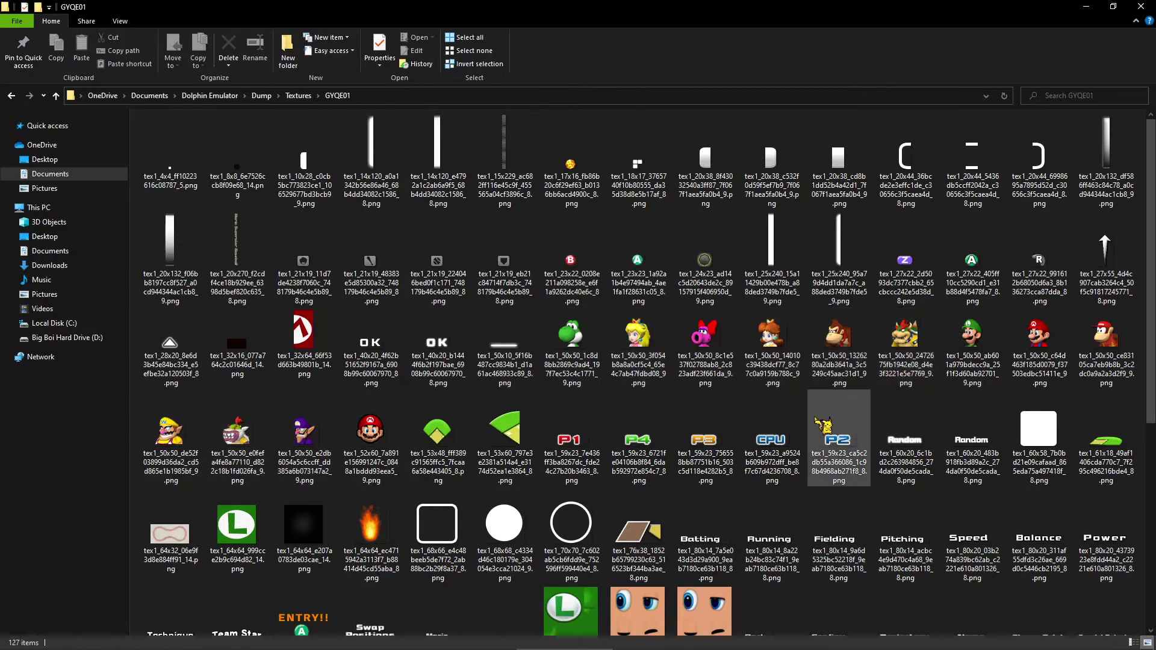
- Delete several batches of unneeded texture images from the GYQE01 folder, keeping the cloud and beach background images
{"action": "scroll", "coordinate": [931, 376], "scroll_direction": "down", "scroll_amount": 3}
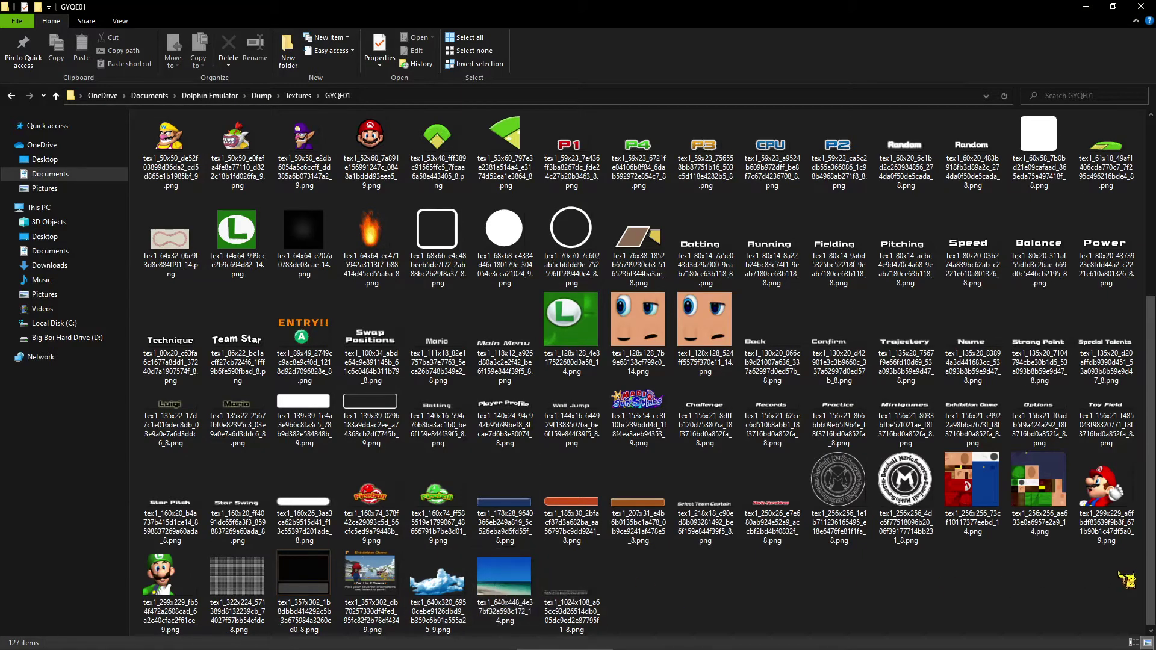
{"action": "left_click_drag", "start_coordinate": [1121, 574], "coordinate": [673, 196]}
{"action": "key", "text": "Delete"}
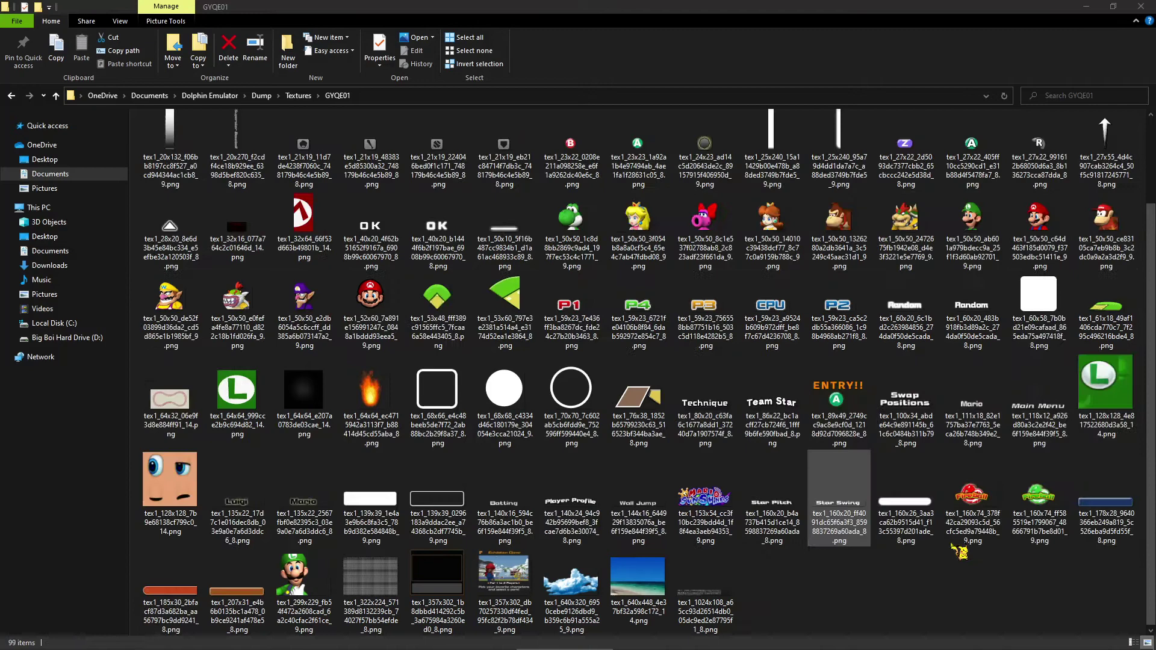
{"action": "left_click_drag", "start_coordinate": [801, 630], "coordinate": [686, 458]}
{"action": "key", "text": "Delete"}
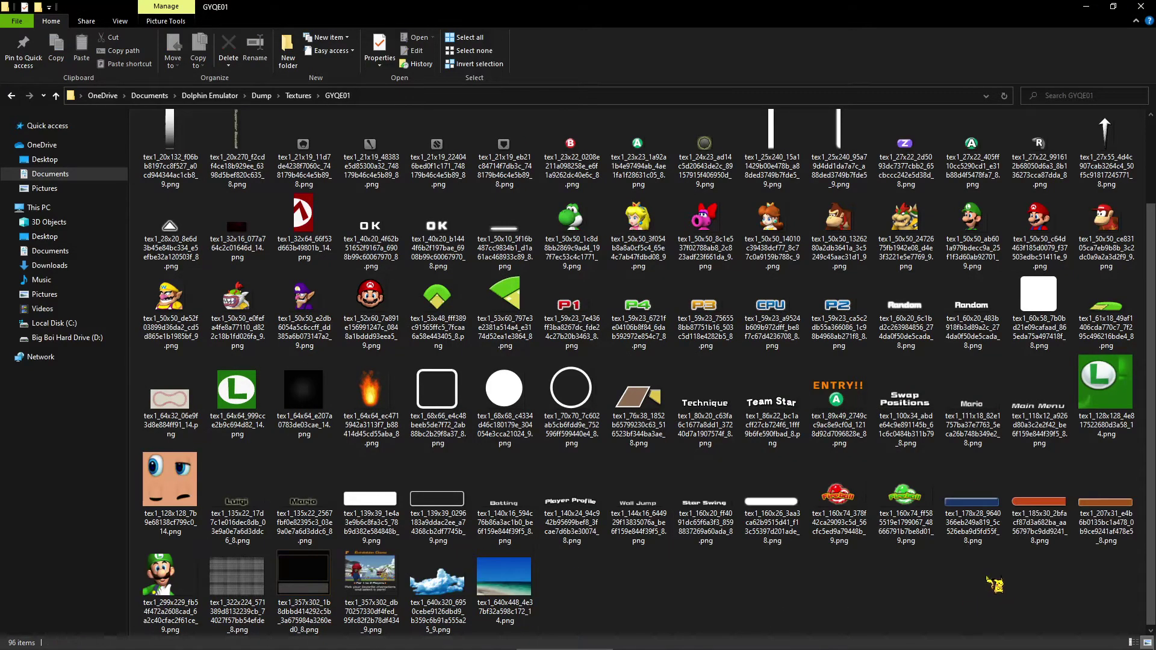
{"action": "left_click_drag", "start_coordinate": [1066, 628], "coordinate": [608, 108]}
{"action": "key", "text": "Delete"}
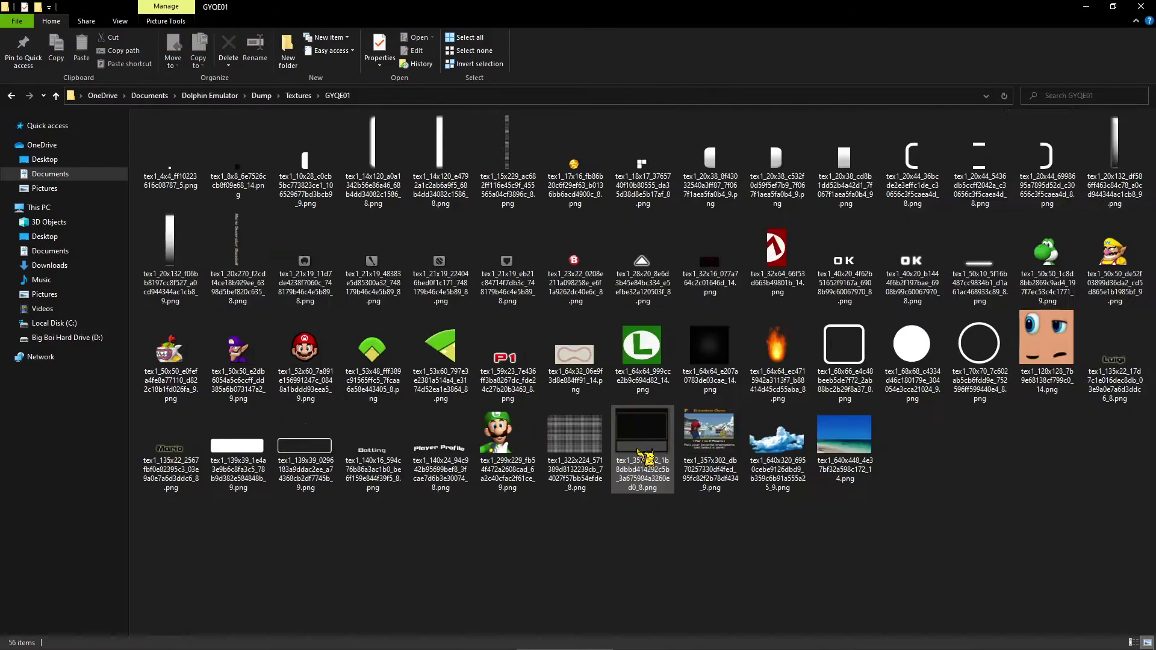
- Delete all remaining textures in GYQE01 except the 640x320 cloud image and the 640x448 beach image
{"action": "left_click_drag", "start_coordinate": [664, 530], "coordinate": [283, 117]}
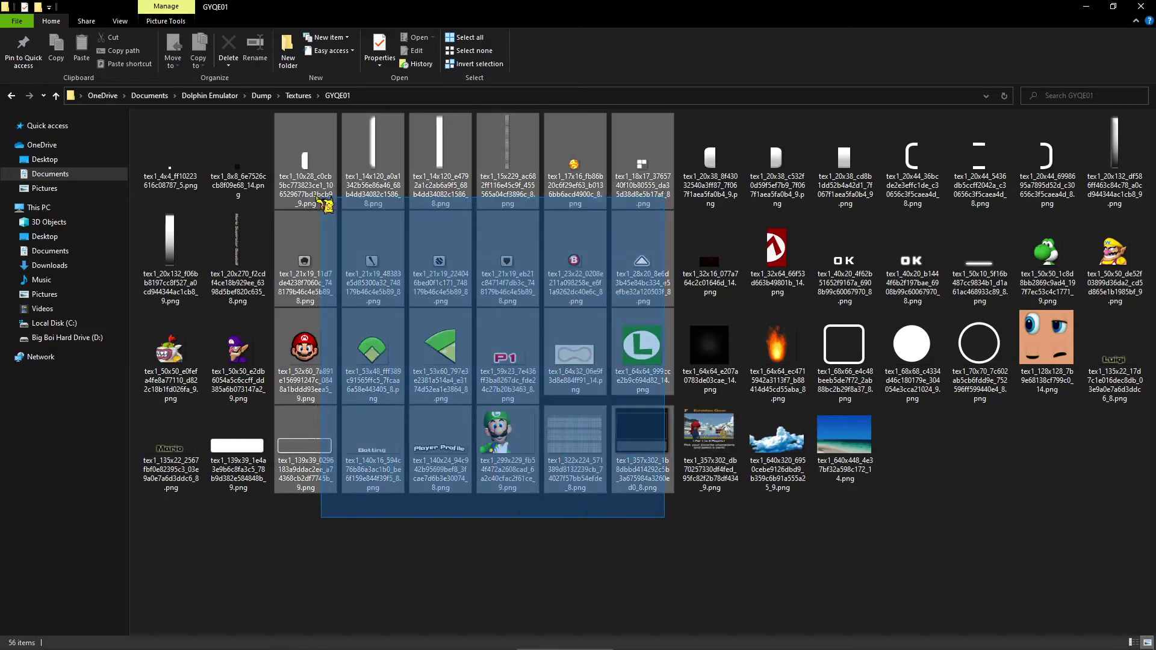
{"action": "left_click_drag", "start_coordinate": [740, 521], "coordinate": [148, 198]}
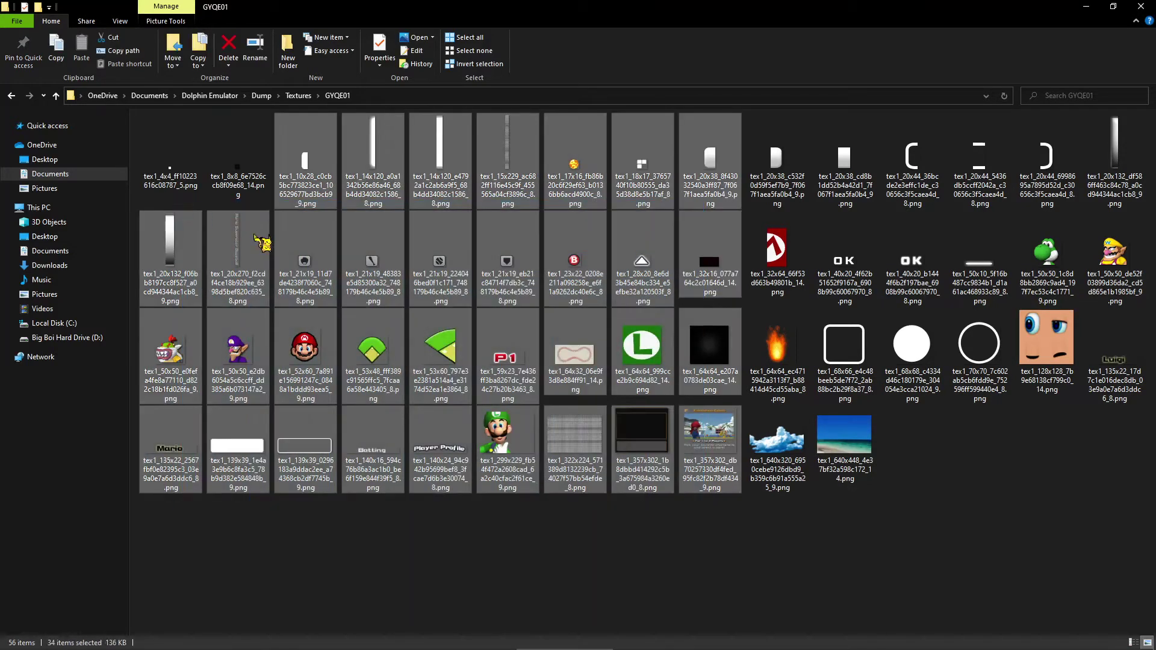
{"action": "key", "text": "Delete"}
{"action": "left_click_drag", "start_coordinate": [1071, 245], "coordinate": [612, 181]}
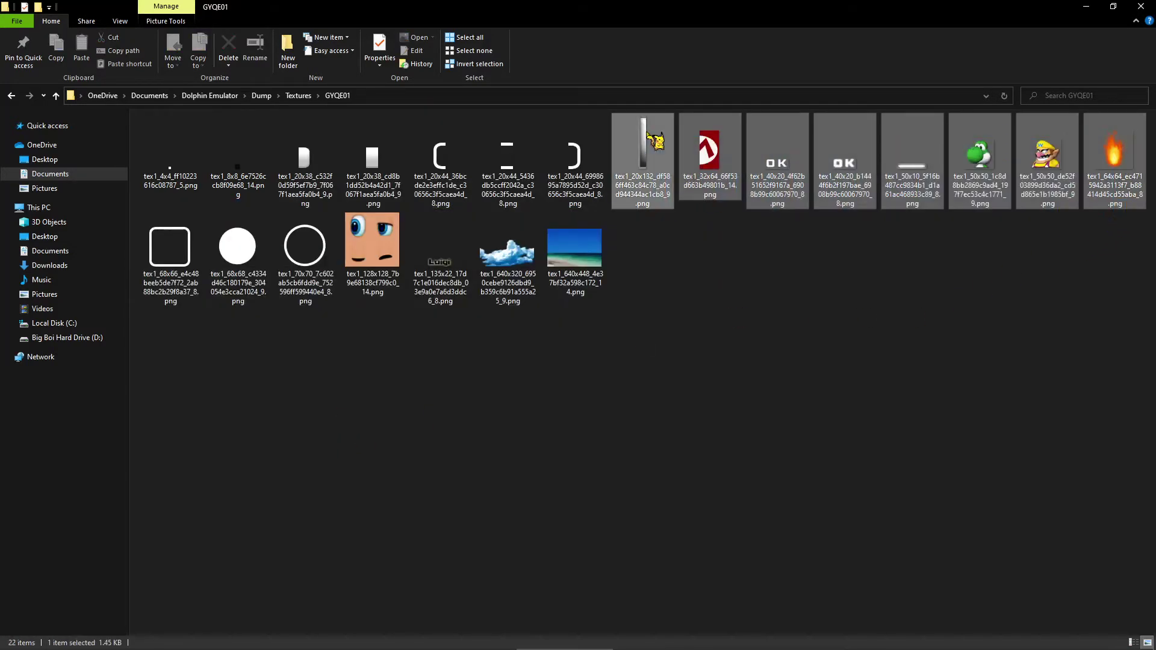
{"action": "key", "text": "Delete"}
{"action": "left_click_drag", "start_coordinate": [900, 238], "coordinate": [142, 147]}
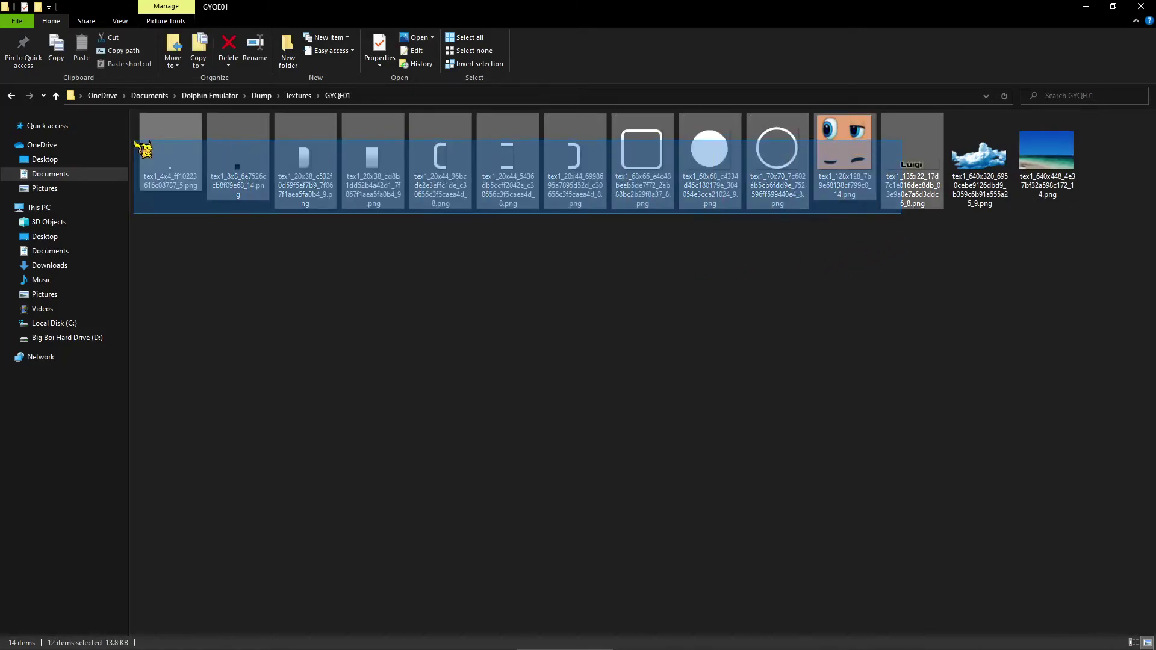
{"action": "key", "text": "Delete"}
{"action": "left_click_drag", "start_coordinate": [302, 183], "coordinate": [191, 182]}
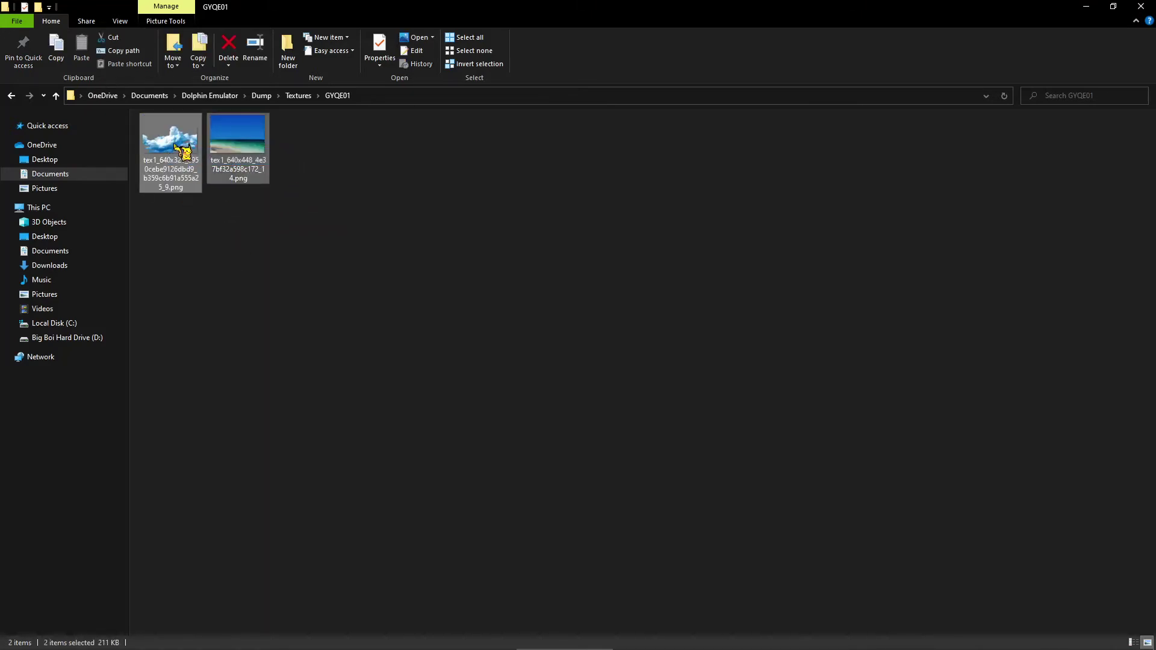
{"action": "left_click", "coordinate": [188, 238]}
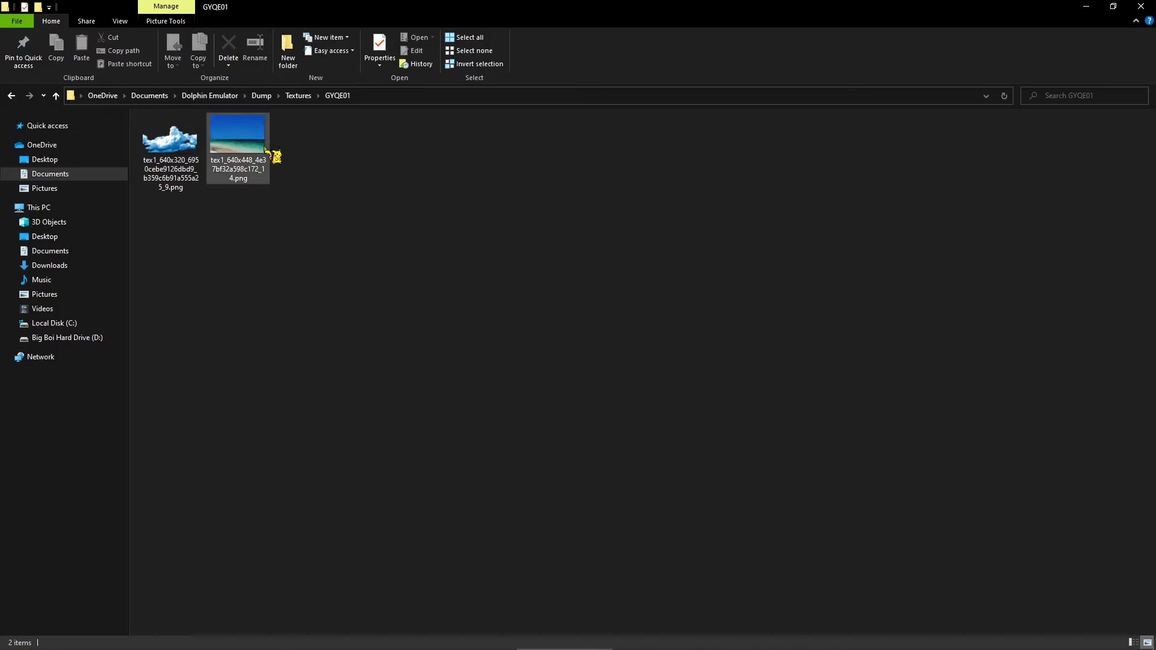
- Restore the GYQE01 folder window, move it aside, and switch to the browser showing Pixlr X
{"action": "left_click_drag", "start_coordinate": [404, 17], "coordinate": [717, 162]}
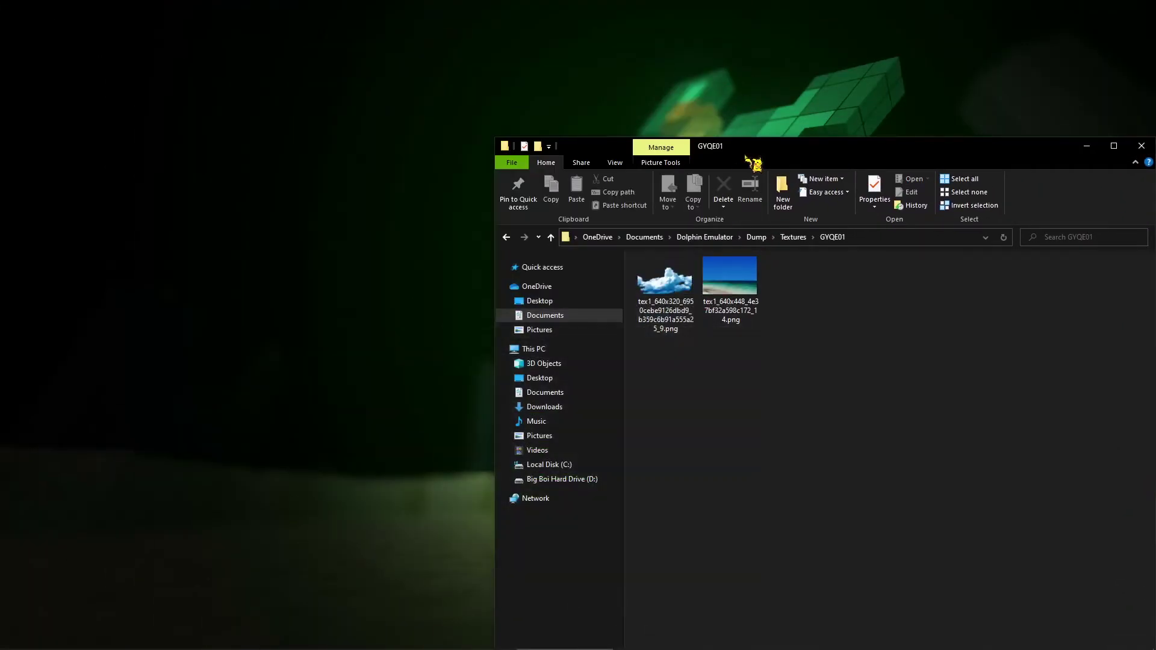
{"action": "left_click_drag", "start_coordinate": [753, 157], "coordinate": [784, 105]}
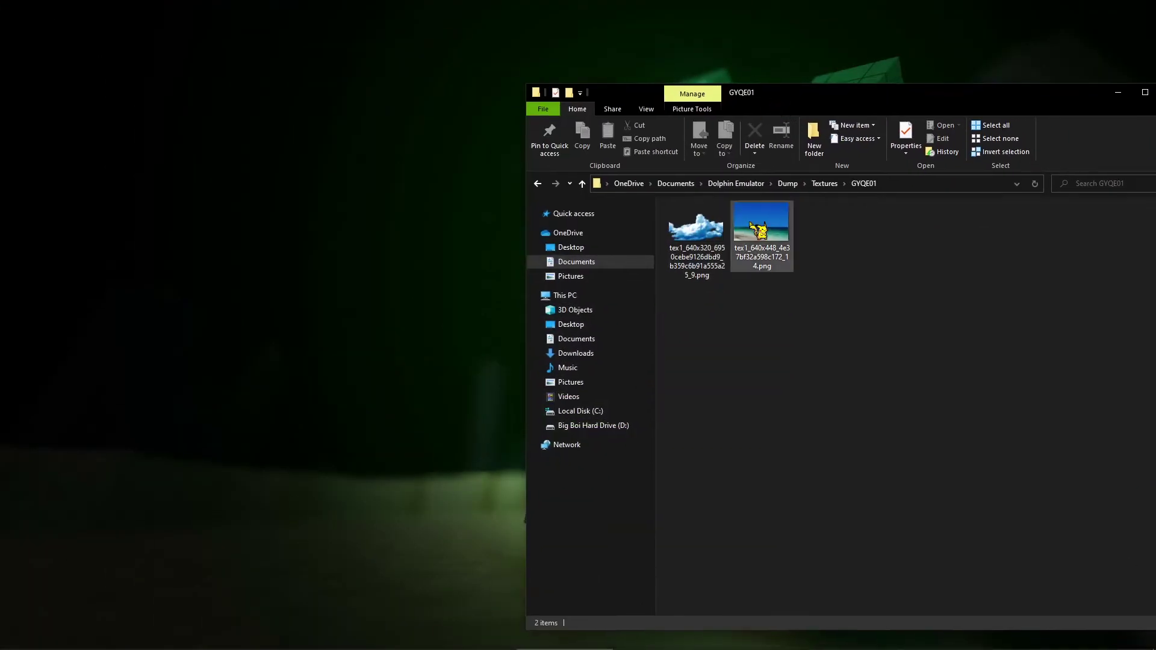
{"action": "mouse_move", "coordinate": [515, 644]}
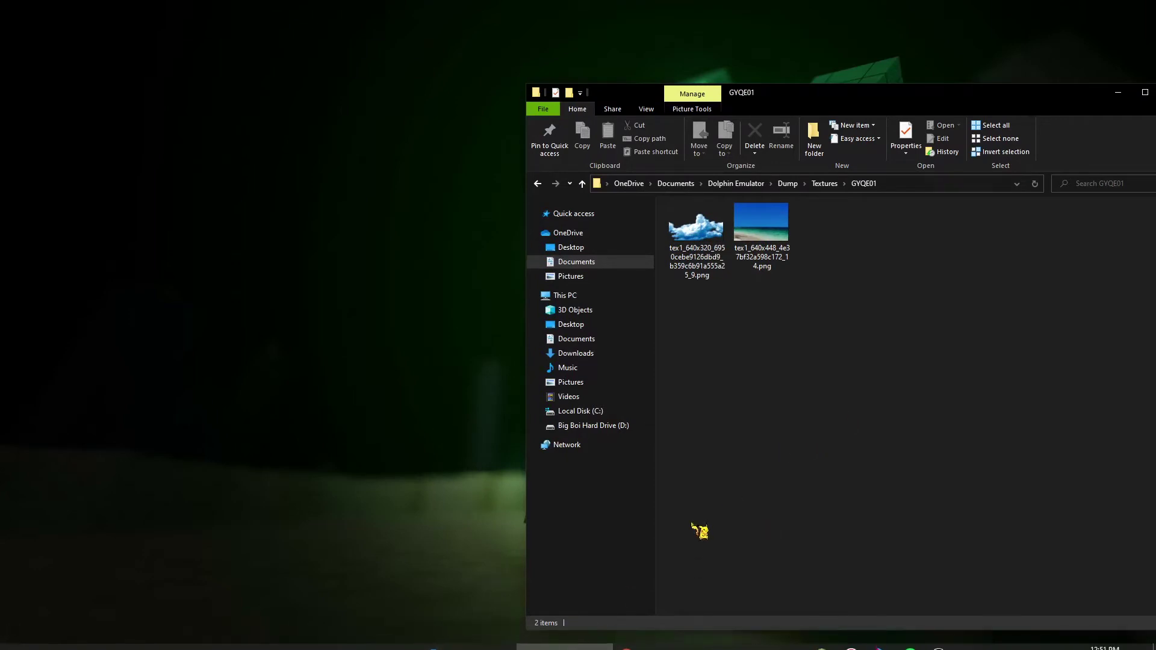
{"action": "left_click", "coordinate": [662, 638]}
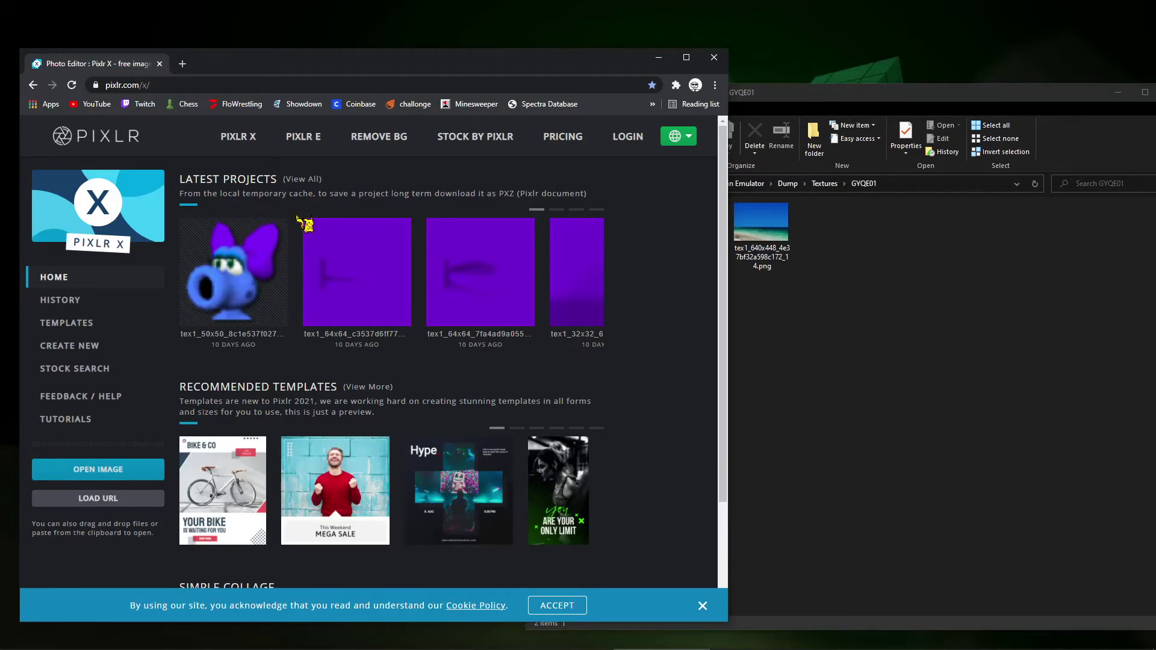
- Highlight the address pixlr.com/x/ and dismiss the cookie notice on the page
{"action": "left_click", "coordinate": [159, 90]}
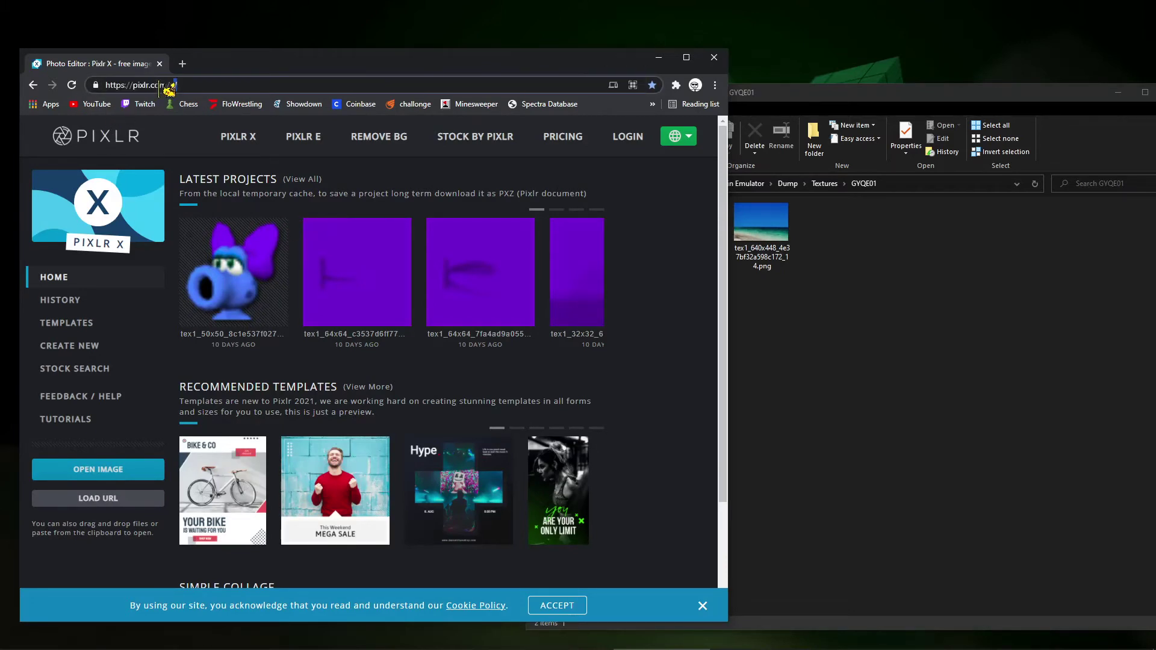
{"action": "triple_click", "coordinate": [186, 85]}
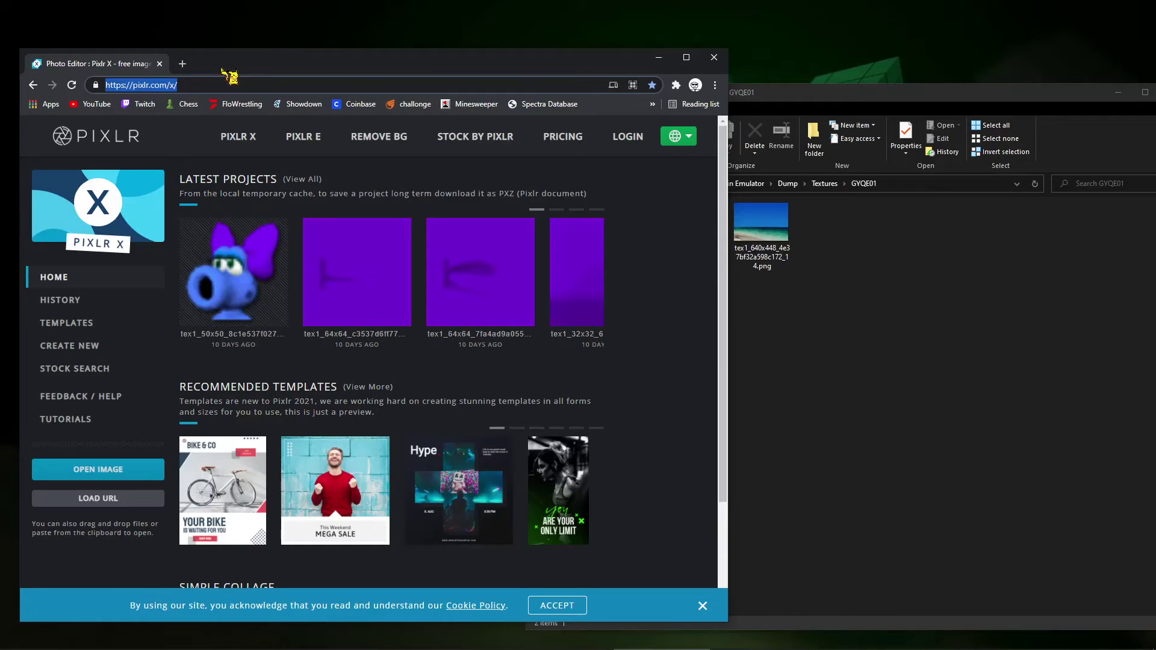
{"action": "left_click", "coordinate": [250, 82]}
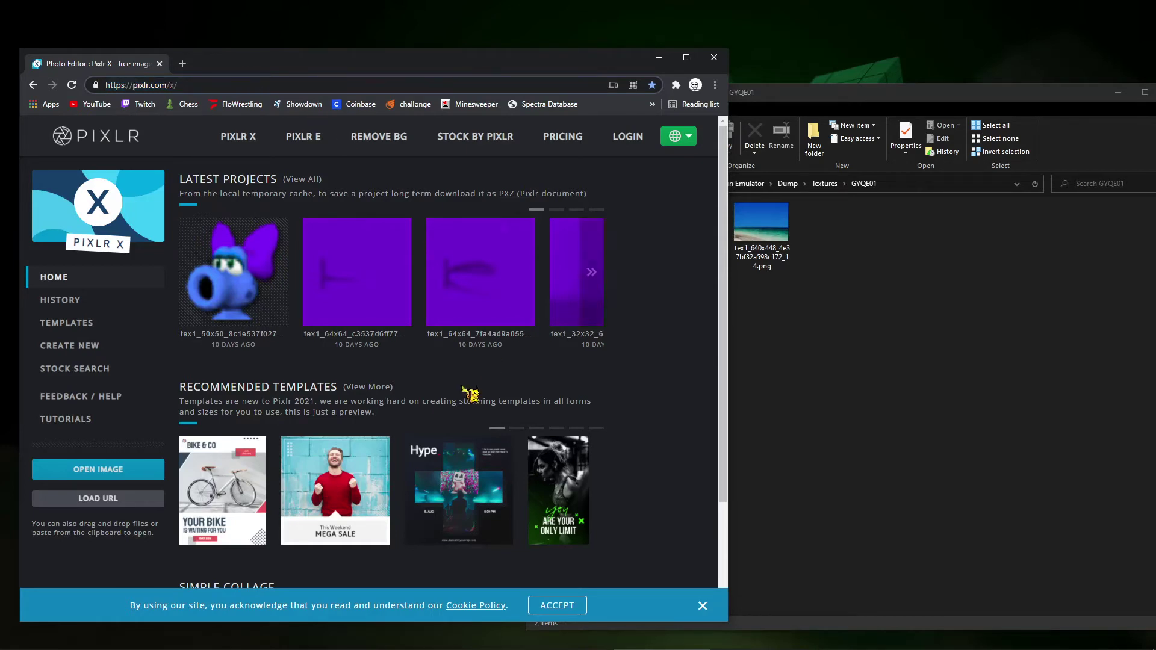
{"action": "left_click", "coordinate": [704, 612]}
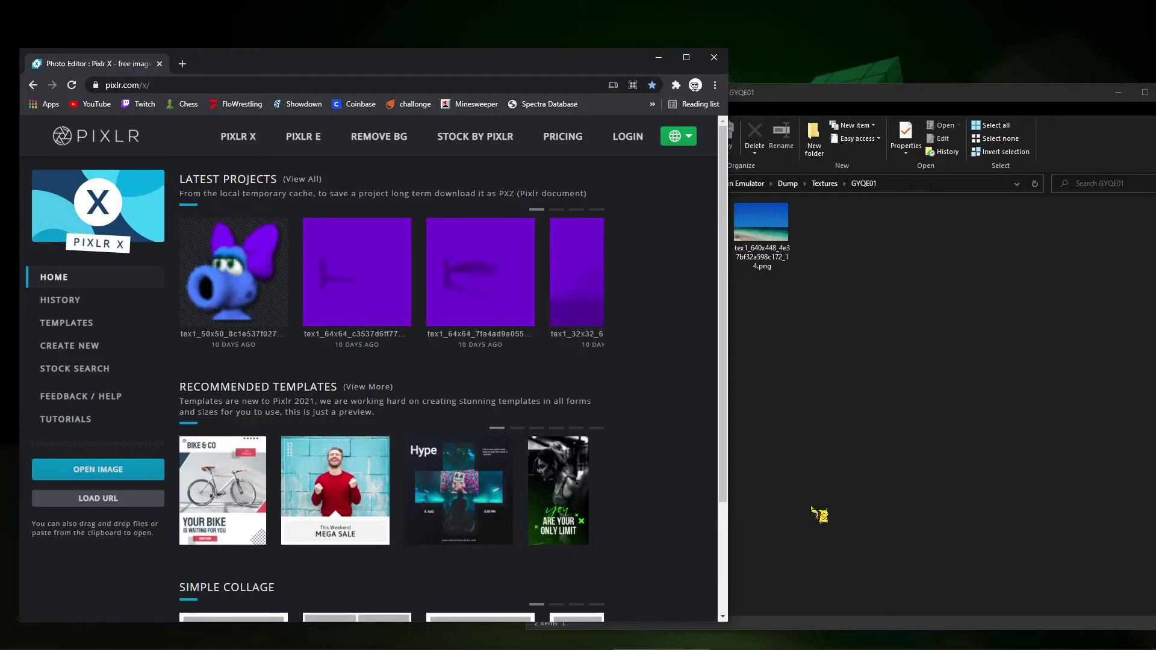
- Open the beach texture tex1_640x448_4e37bf32a598c172_14.png from the GYQE01 folder in Pixlr X
{"action": "left_click", "coordinate": [814, 510]}
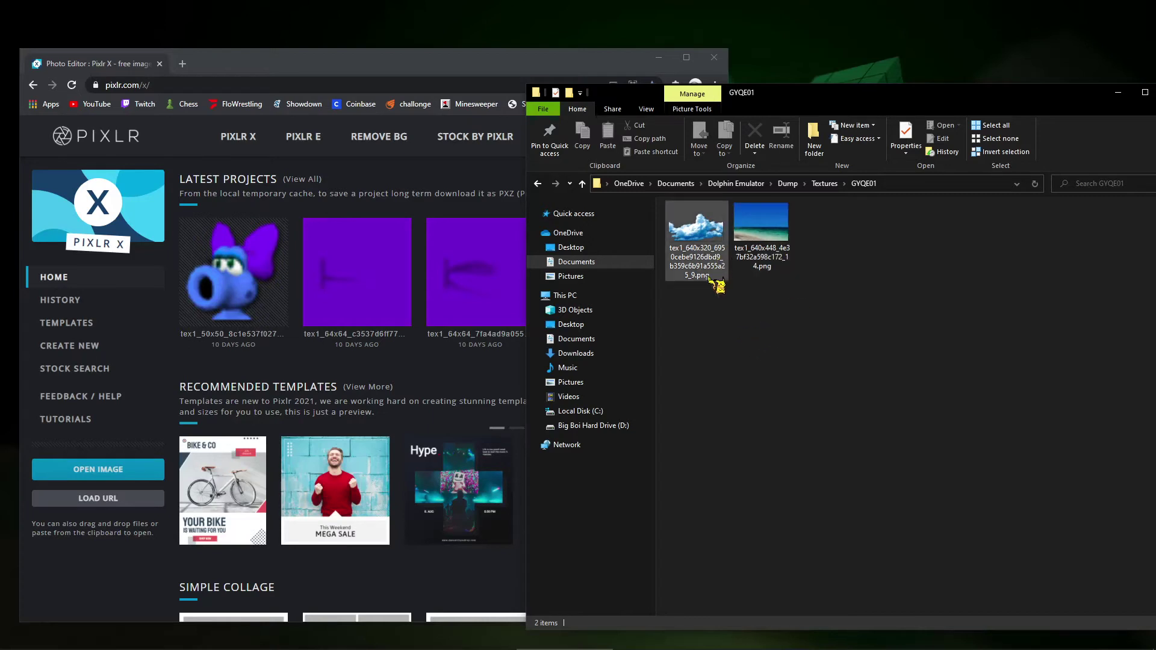
{"action": "mouse_move", "coordinate": [716, 273]}
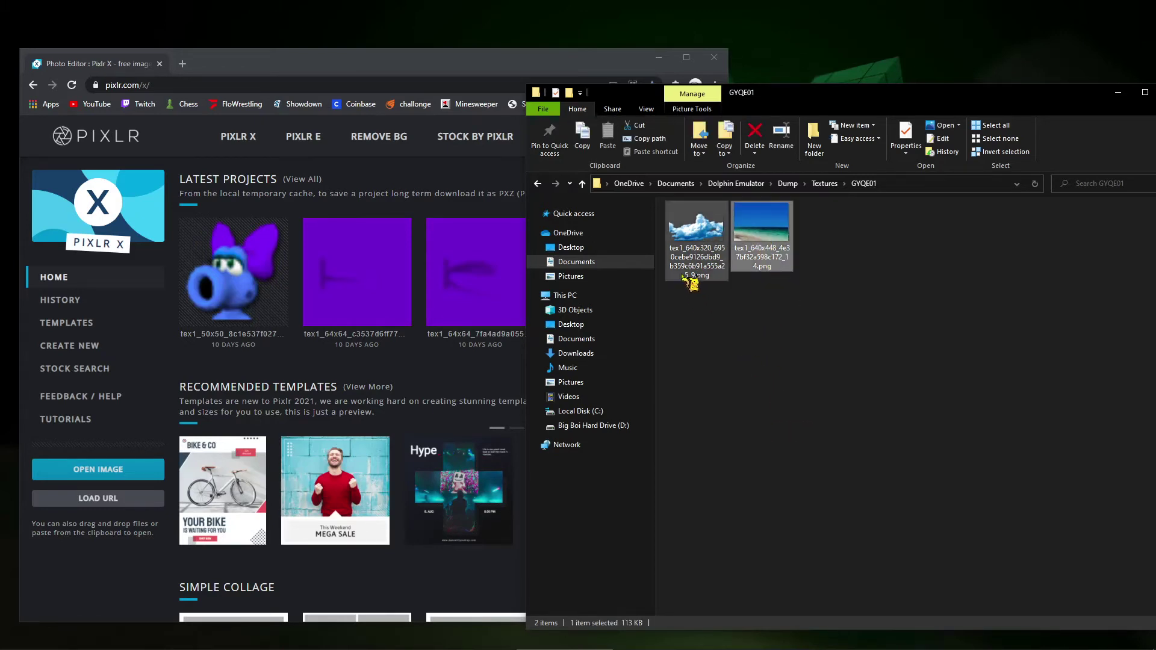
{"action": "left_click", "coordinate": [708, 271]}
{"action": "left_click", "coordinate": [764, 330]}
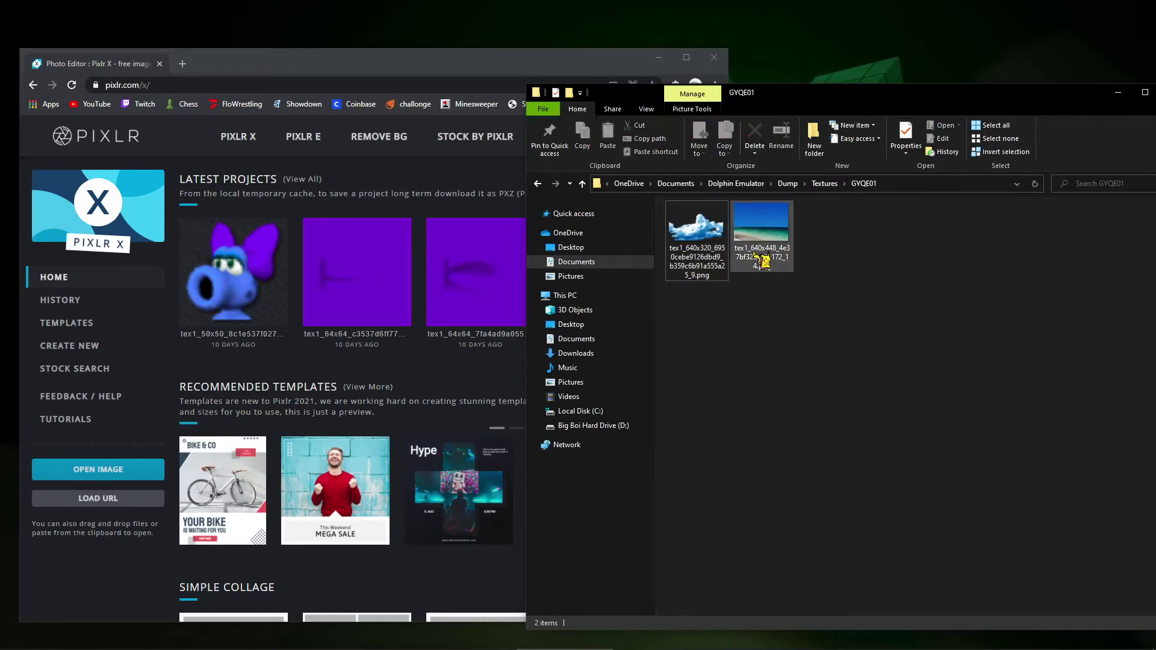
{"action": "key", "text": "Right"}
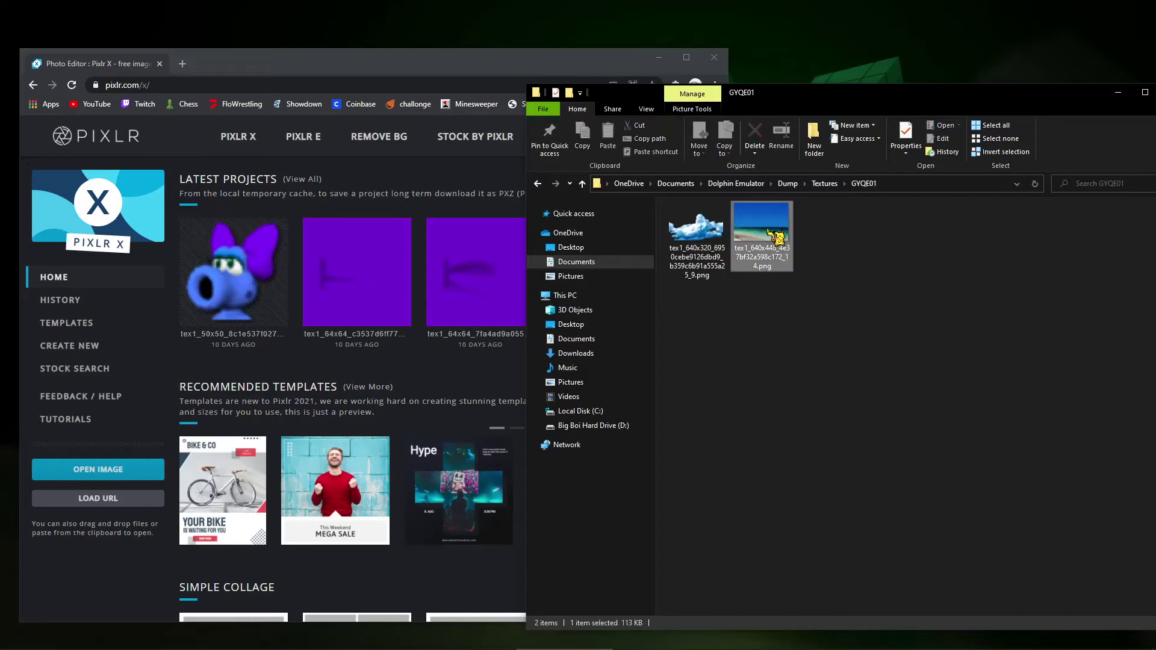
{"action": "left_click_drag", "start_coordinate": [775, 237], "coordinate": [405, 343]}
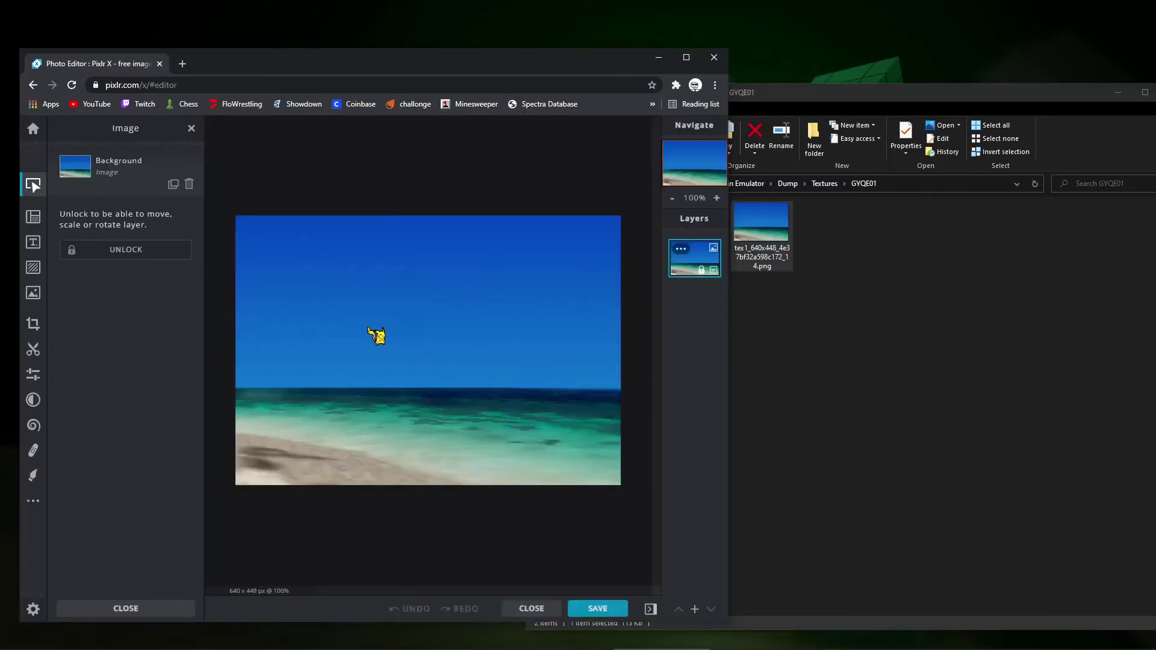
- Add BowsersBlurred.jpg from the Downloads folder as a layer in the current Pixlr document
{"action": "left_click", "coordinate": [875, 460]}
{"action": "left_click_drag", "start_coordinate": [448, 62], "coordinate": [424, 38]}
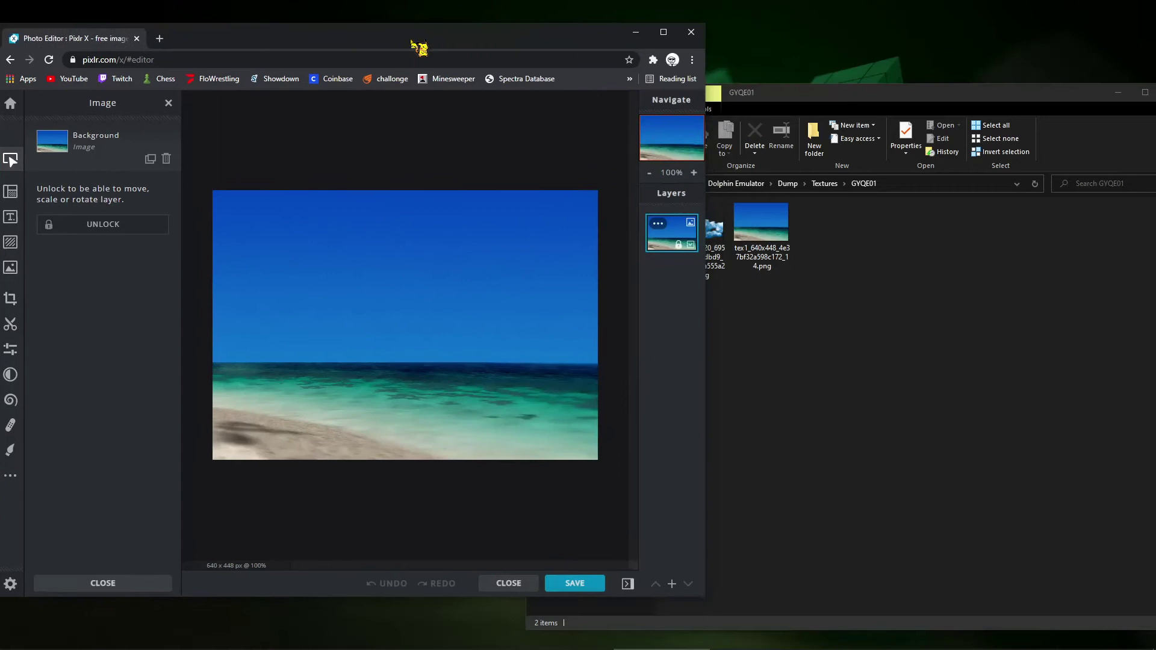
{"action": "left_click", "coordinate": [894, 467]}
{"action": "left_click", "coordinate": [451, 638]}
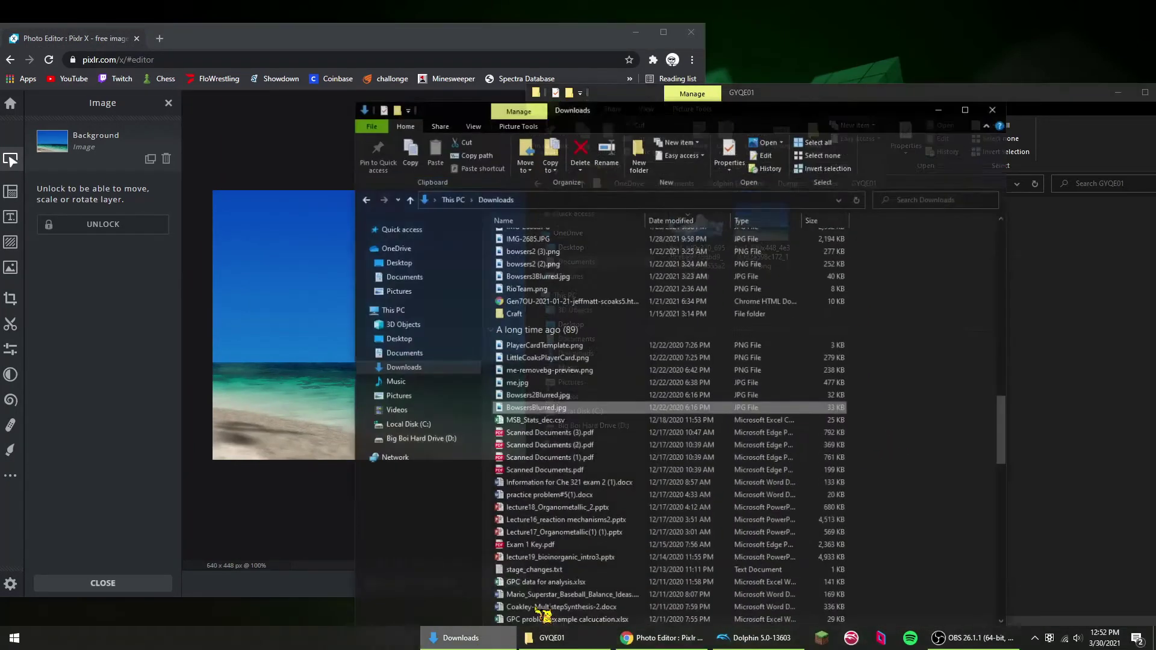
{"action": "left_click_drag", "start_coordinate": [650, 110], "coordinate": [911, 51]}
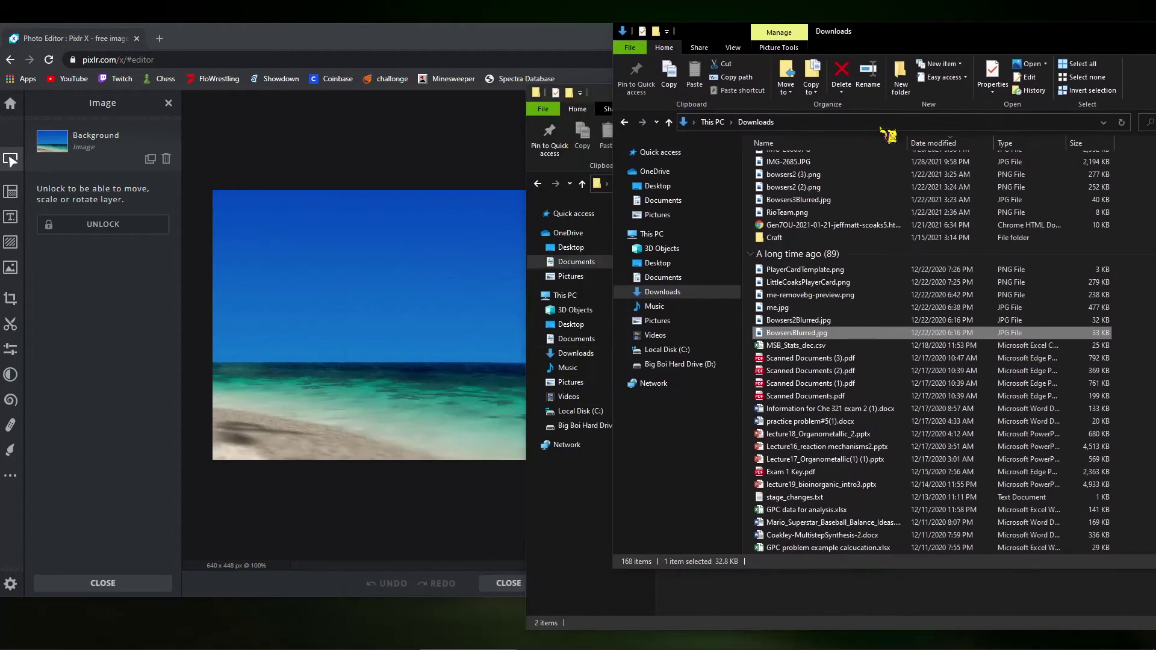
{"action": "left_click_drag", "start_coordinate": [853, 338], "coordinate": [414, 321]}
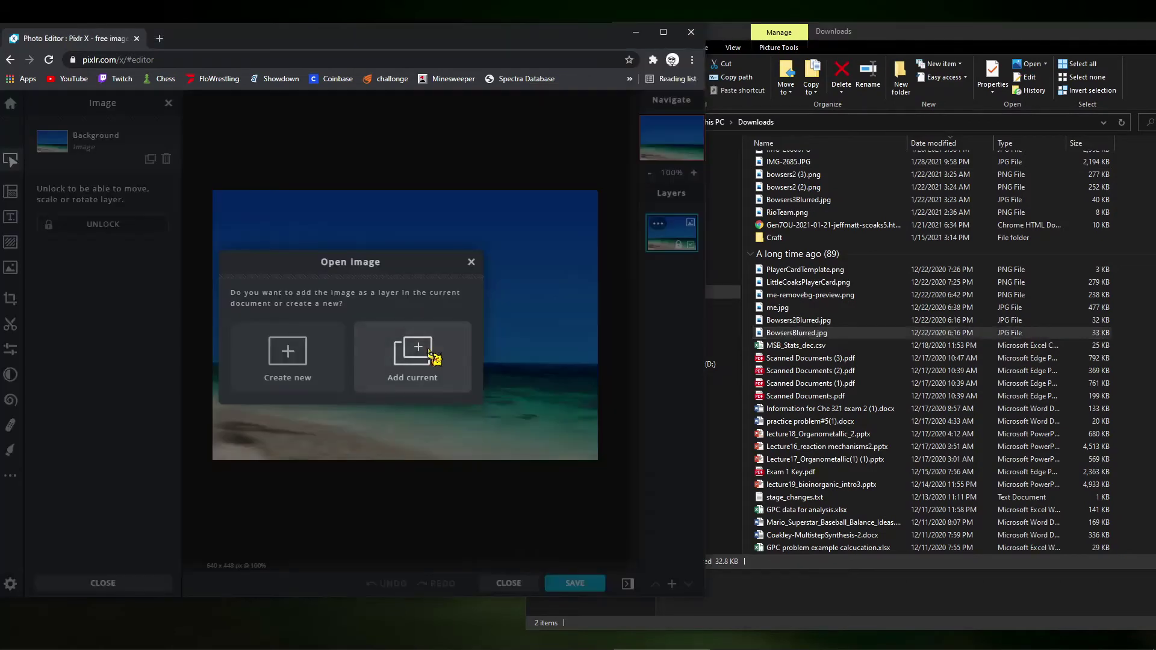
{"action": "left_click", "coordinate": [375, 354]}
- Move the BowsersBlurred layer so it covers the whole beach image, and save the picture as a PNG
{"action": "left_click_drag", "start_coordinate": [453, 277], "coordinate": [413, 296]}
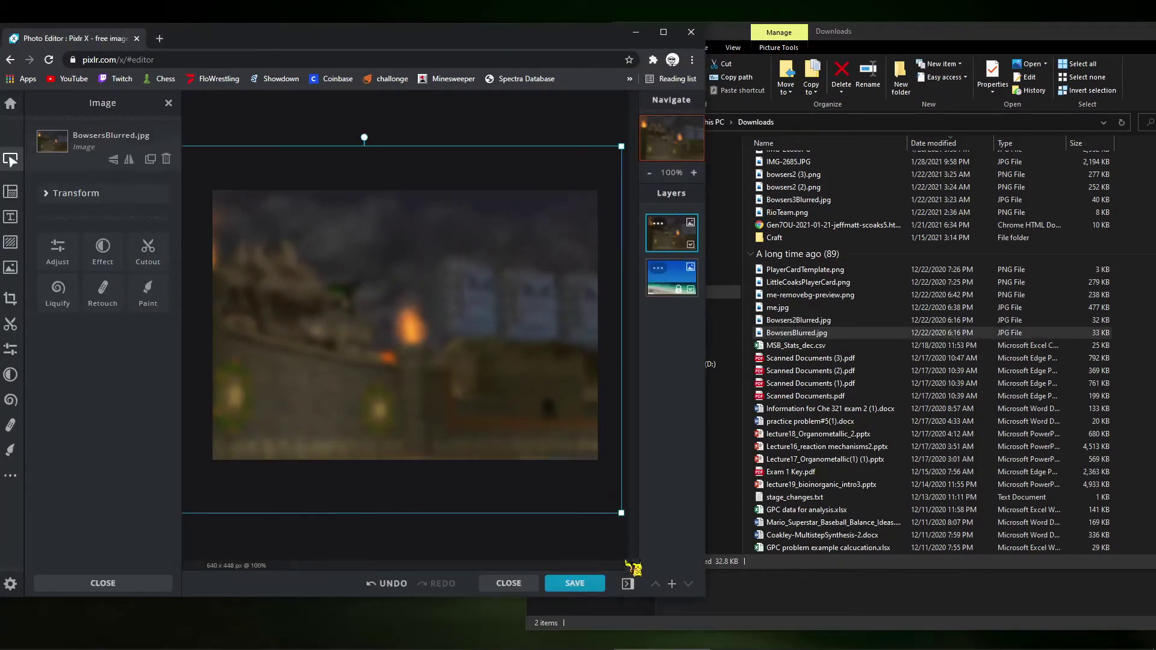
{"action": "left_click", "coordinate": [590, 585]}
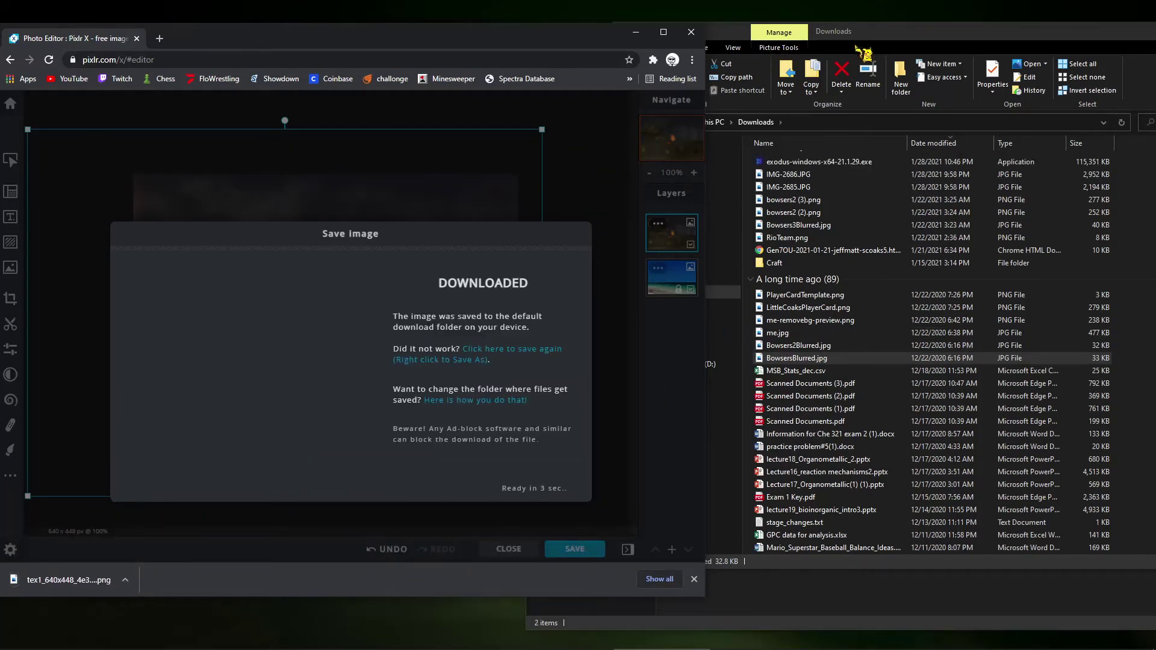
- Bring up the Downloads folder beside the GYQE01 window, minimize it, and return to Pixlr
{"action": "left_click", "coordinate": [864, 53]}
{"action": "left_click_drag", "start_coordinate": [864, 37], "coordinate": [609, 112]}
{"action": "scroll", "coordinate": [674, 421], "scroll_direction": "up", "scroll_amount": 3}
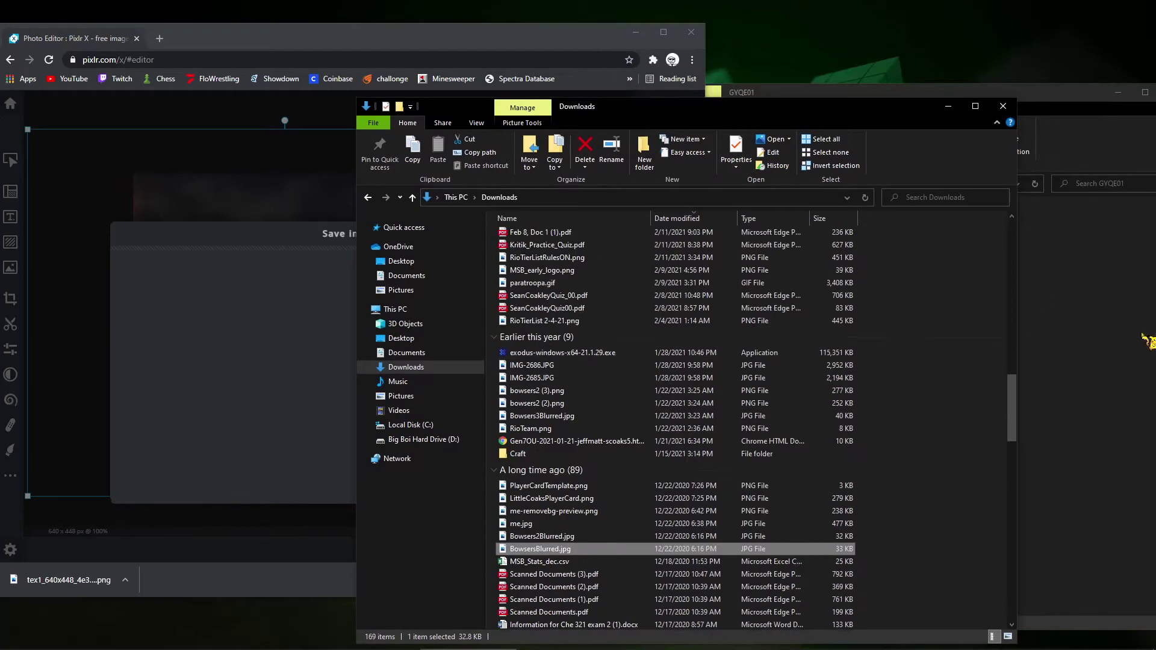
{"action": "left_click", "coordinate": [1147, 340]}
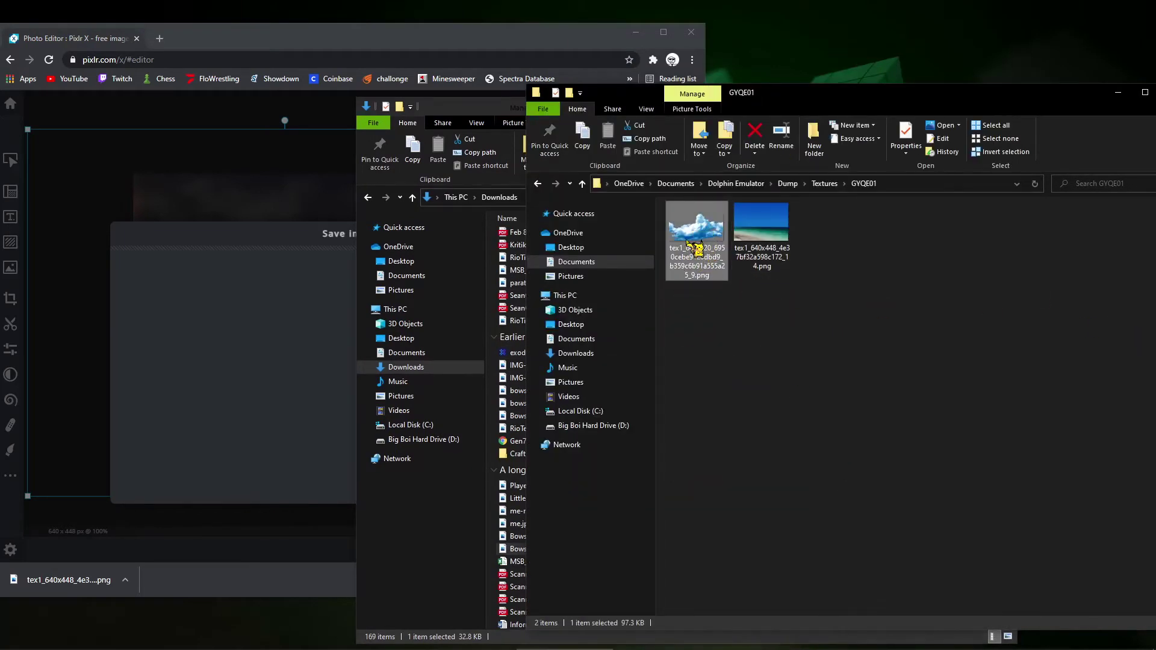
{"action": "left_click", "coordinate": [460, 120]}
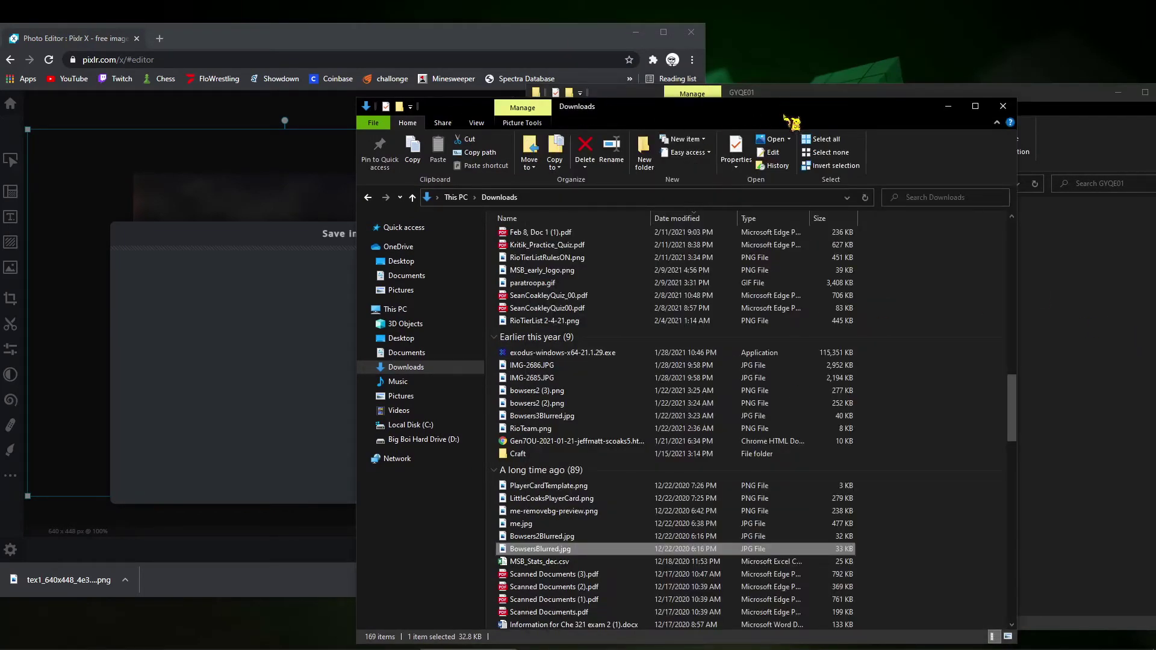
{"action": "left_click_drag", "start_coordinate": [793, 122], "coordinate": [738, 80]}
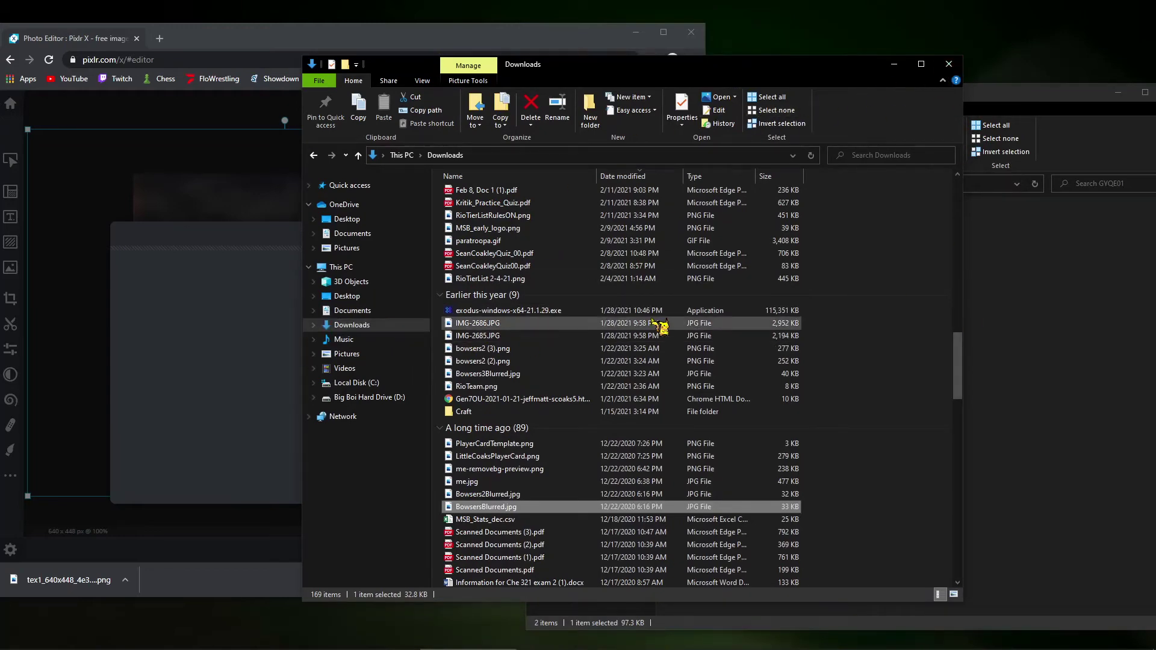
{"action": "left_click", "coordinate": [894, 64]}
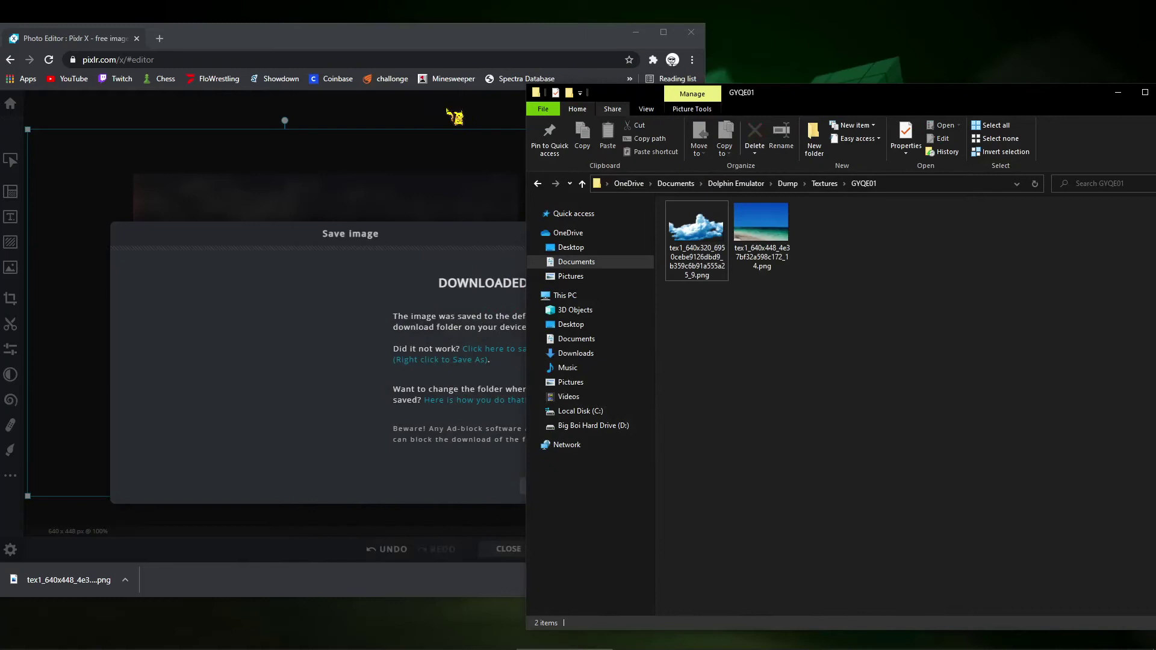
{"action": "left_click", "coordinate": [455, 116]}
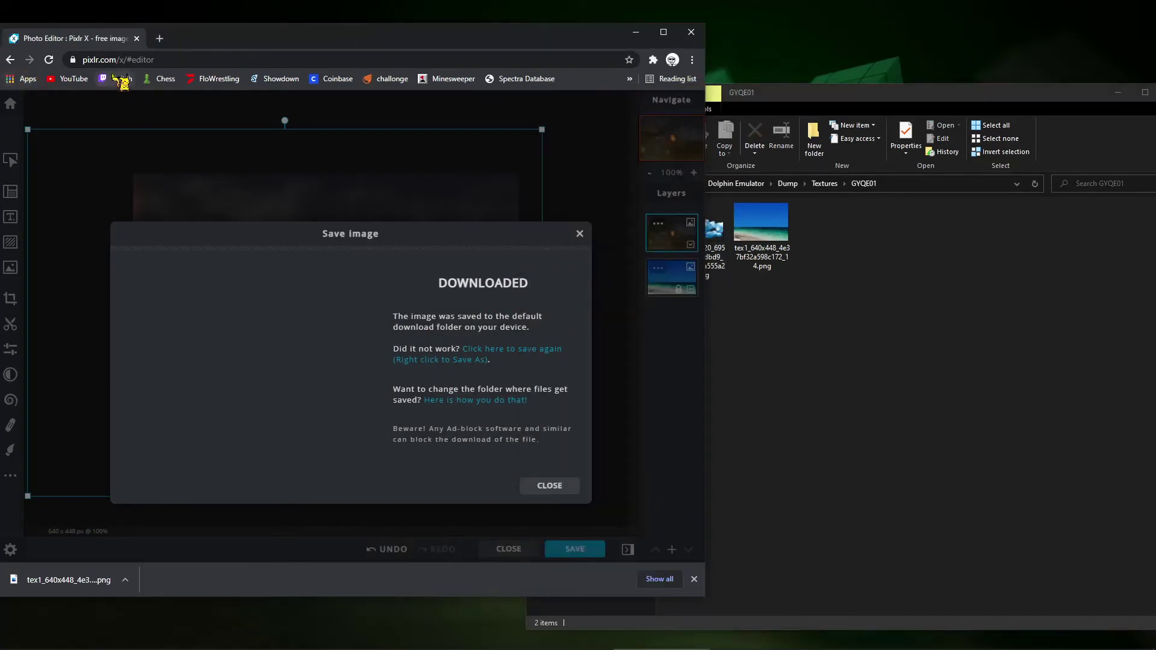
- Reload Pixlr X to leave the finished image and open the cloud texture tex1_640x320 from the GYQE01 folder
{"action": "left_click", "coordinate": [49, 60]}
{"action": "left_click", "coordinate": [877, 408]}
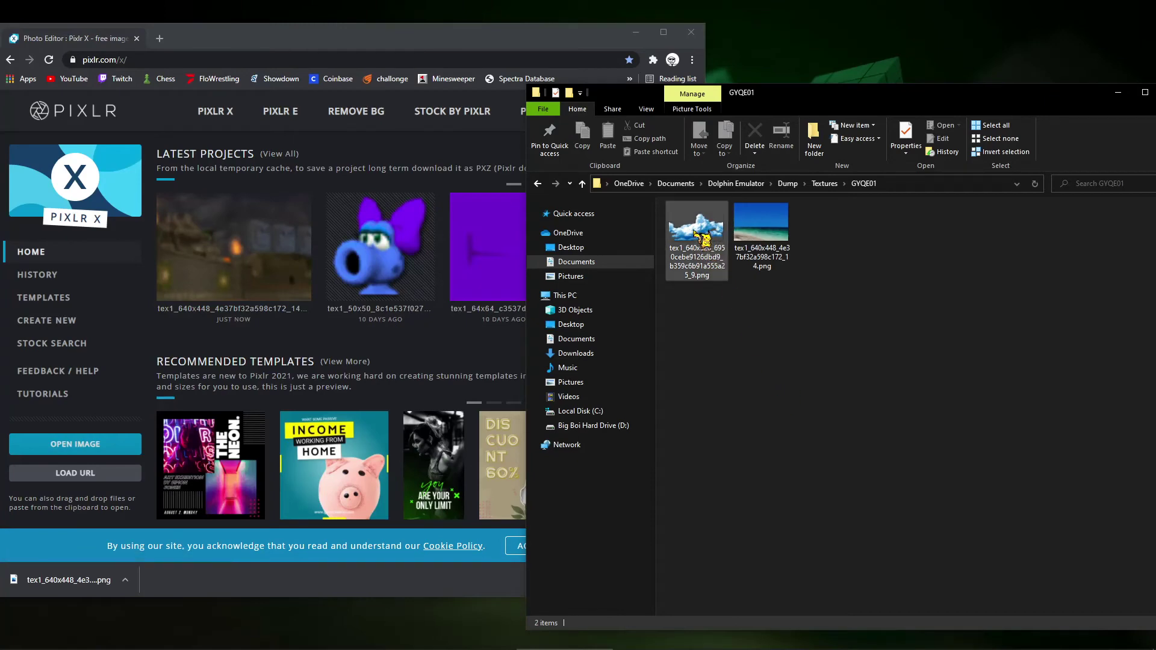
{"action": "left_click_drag", "start_coordinate": [699, 234], "coordinate": [343, 279]}
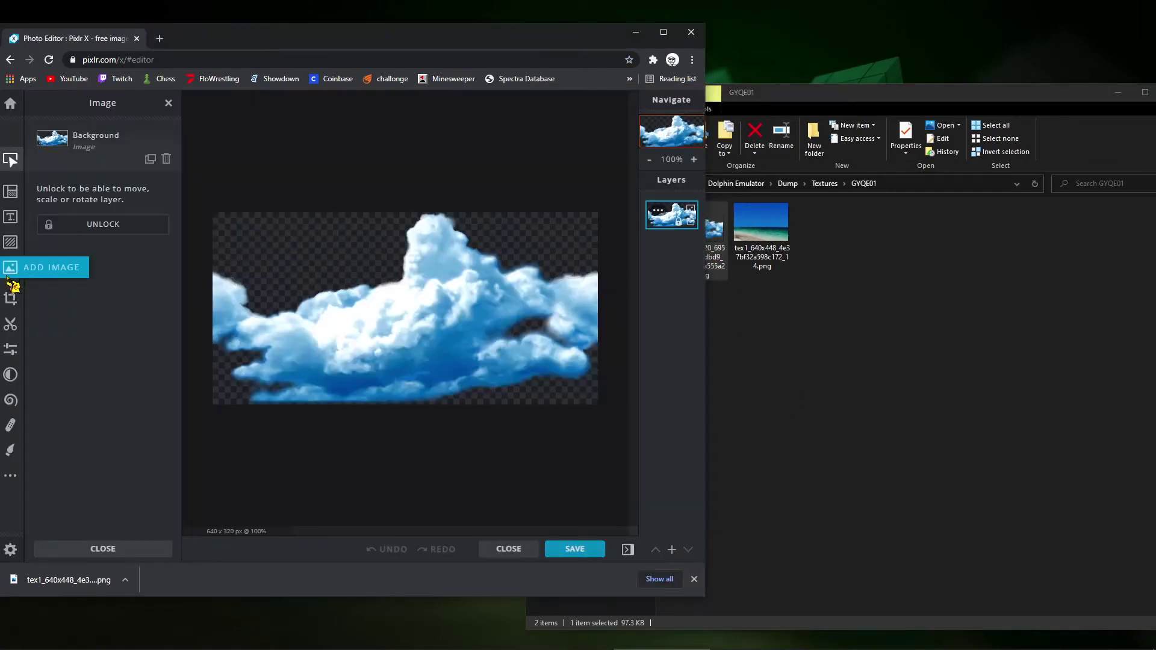
- Cut away the clouds to leave a fully transparent image and download it as a 640 x 320 PNG
{"action": "left_click", "coordinate": [12, 325]}
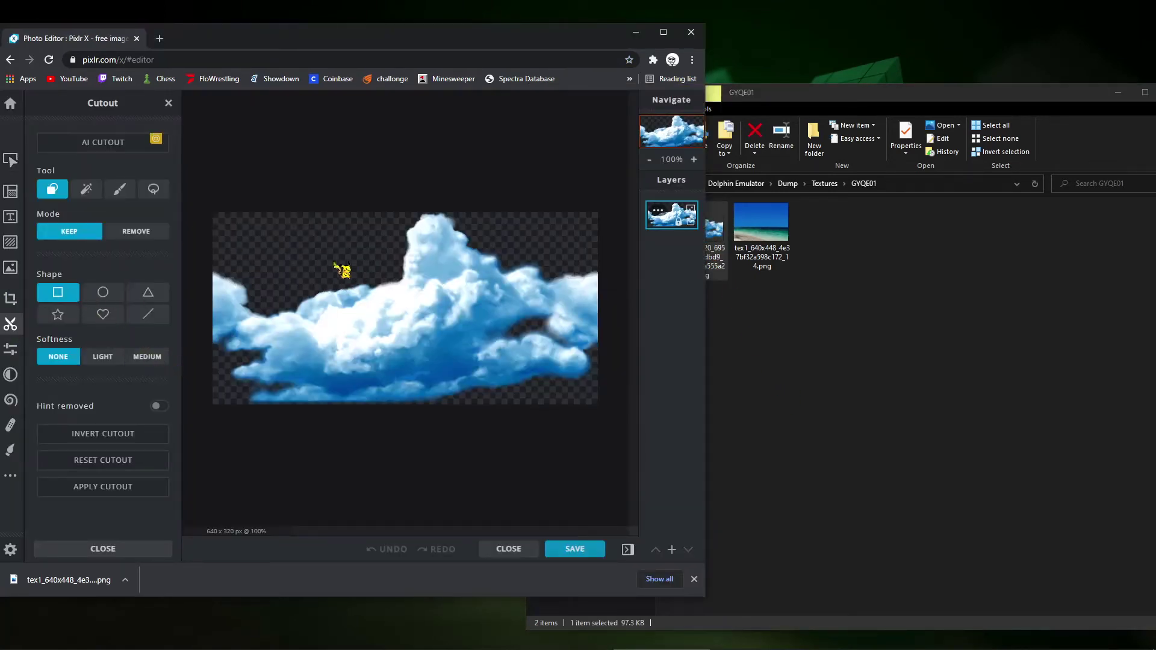
{"action": "left_click", "coordinate": [229, 215]}
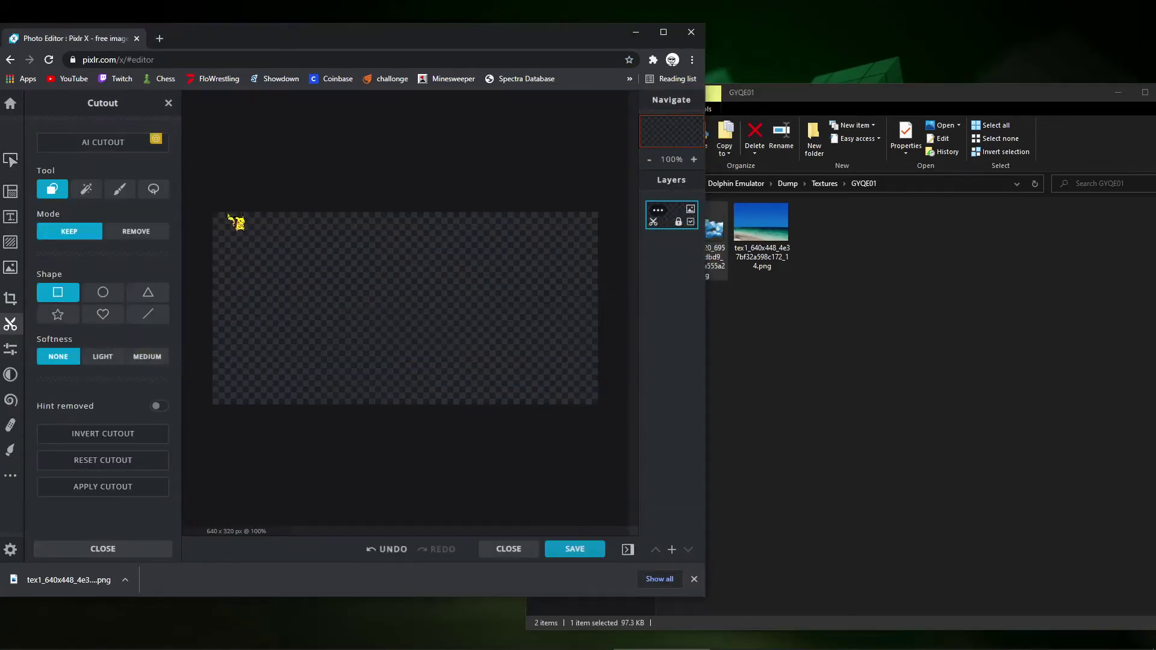
{"action": "left_click", "coordinate": [575, 549]}
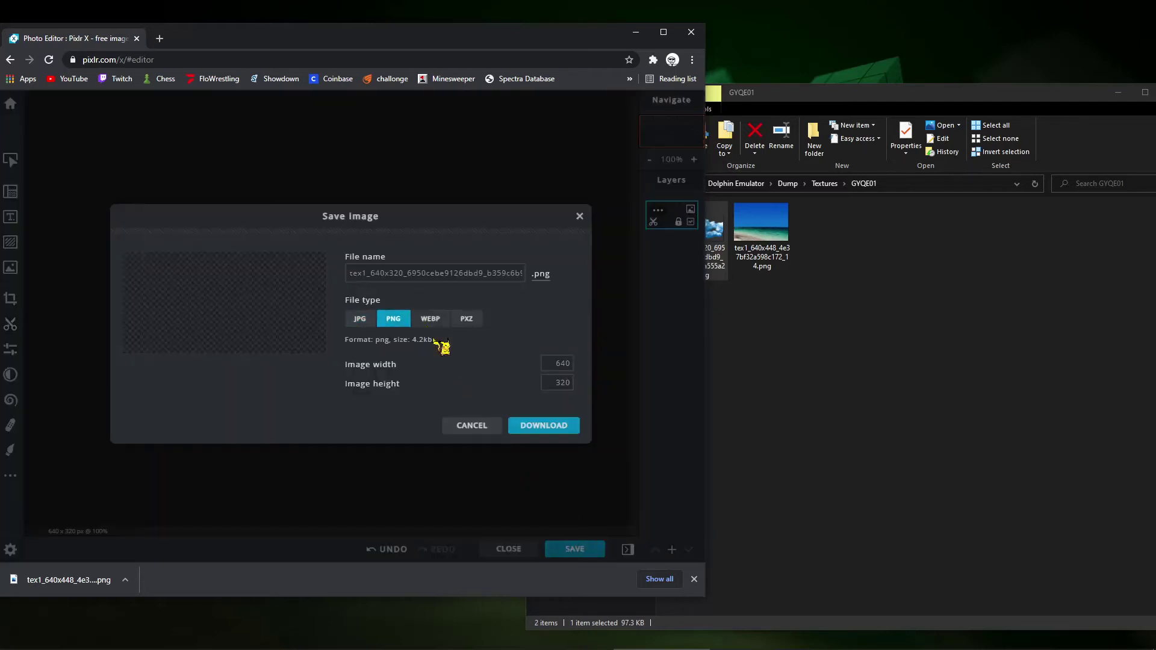
{"action": "left_click", "coordinate": [550, 426]}
- Minimize the browser, bring up the Downloads folder, and preview the two exported tex1 PNG files
{"action": "left_click", "coordinate": [873, 369]}
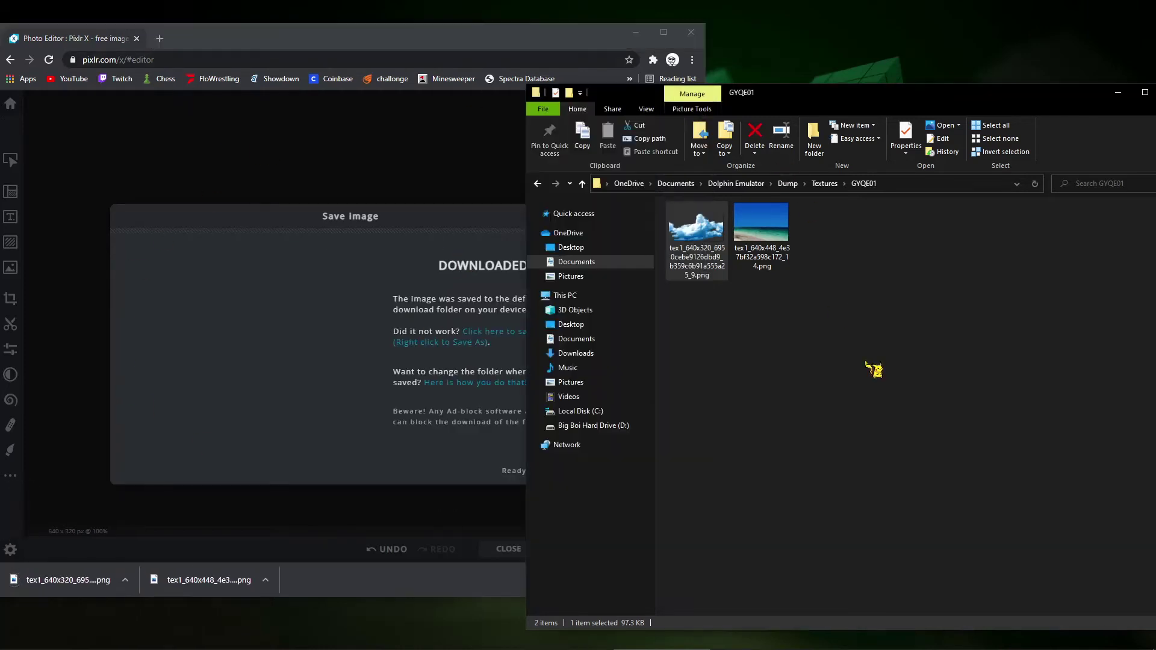
{"action": "left_click", "coordinate": [636, 32]}
{"action": "left_click_drag", "start_coordinate": [819, 92], "coordinate": [575, 29]}
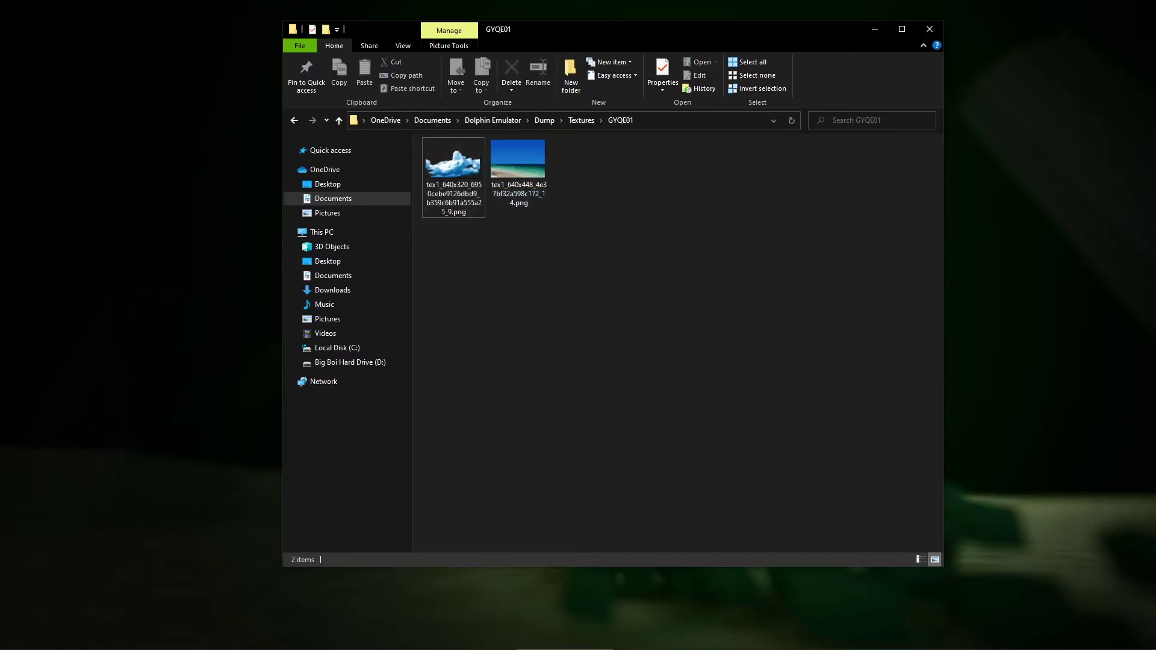
{"action": "left_click", "coordinate": [506, 642]}
{"action": "scroll", "coordinate": [693, 331], "scroll_direction": "up", "scroll_amount": 15}
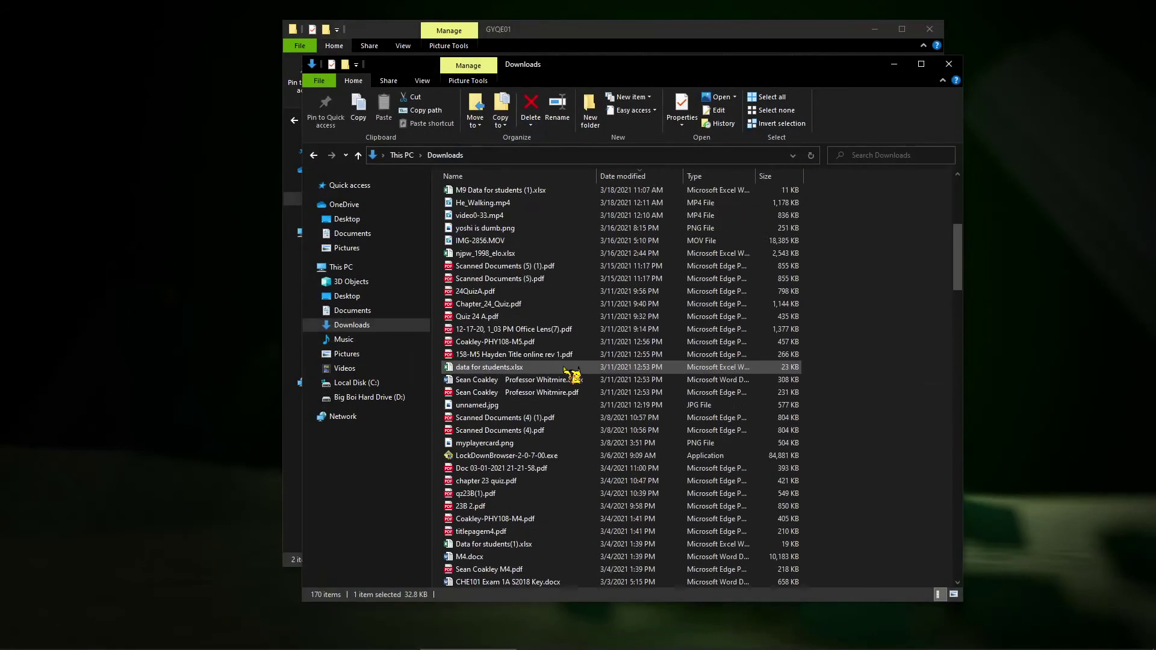
{"action": "double_click", "coordinate": [575, 225]}
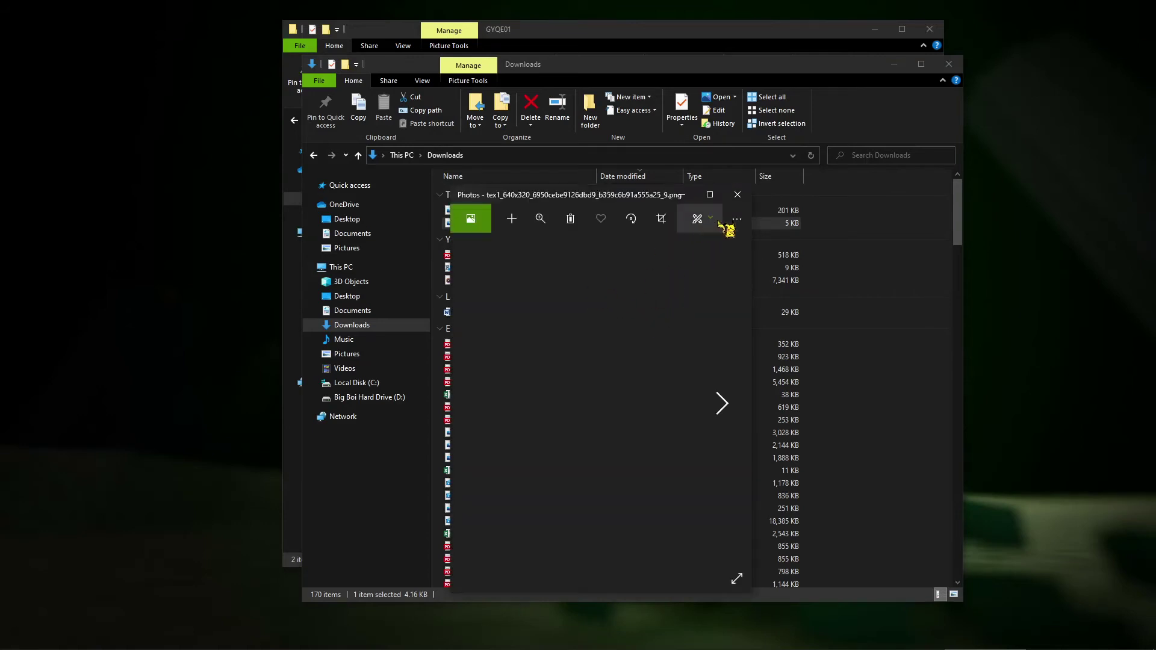
{"action": "left_click", "coordinate": [737, 194]}
{"action": "left_click", "coordinate": [557, 212]}
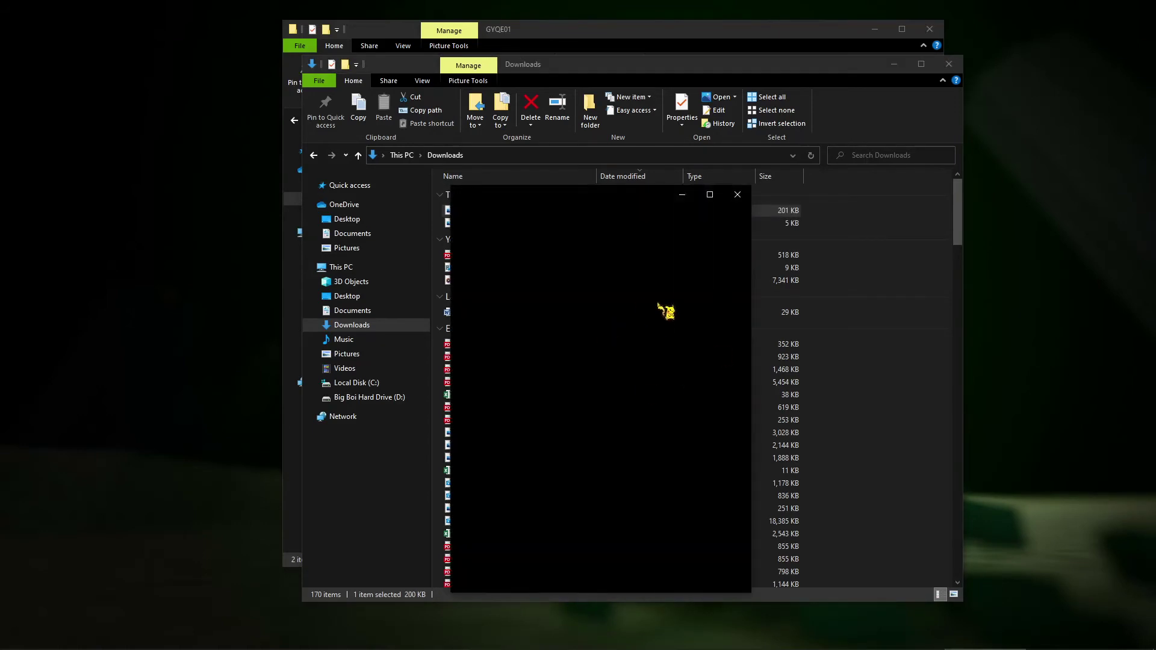
{"action": "left_click", "coordinate": [737, 194]}
- Delete both original textures from the Dump GYQE01 folder, with the Downloads window out of the way, and minimize the folder
{"action": "left_click", "coordinate": [895, 64]}
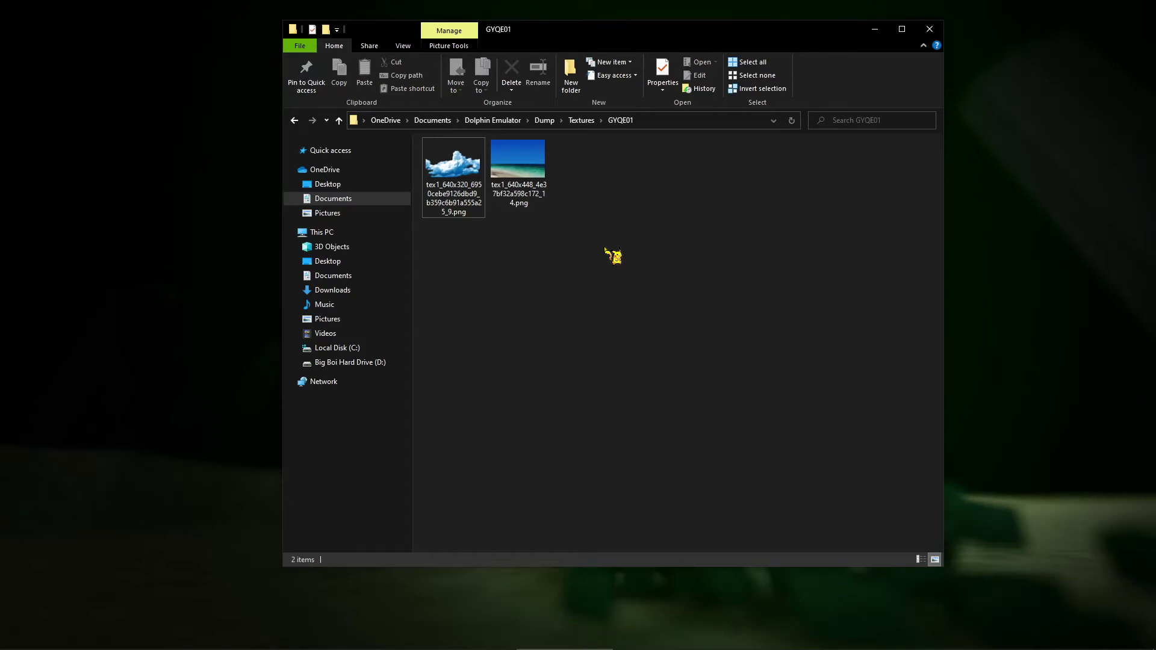
{"action": "left_click_drag", "start_coordinate": [568, 206], "coordinate": [479, 173]}
{"action": "key", "text": "Delete"}
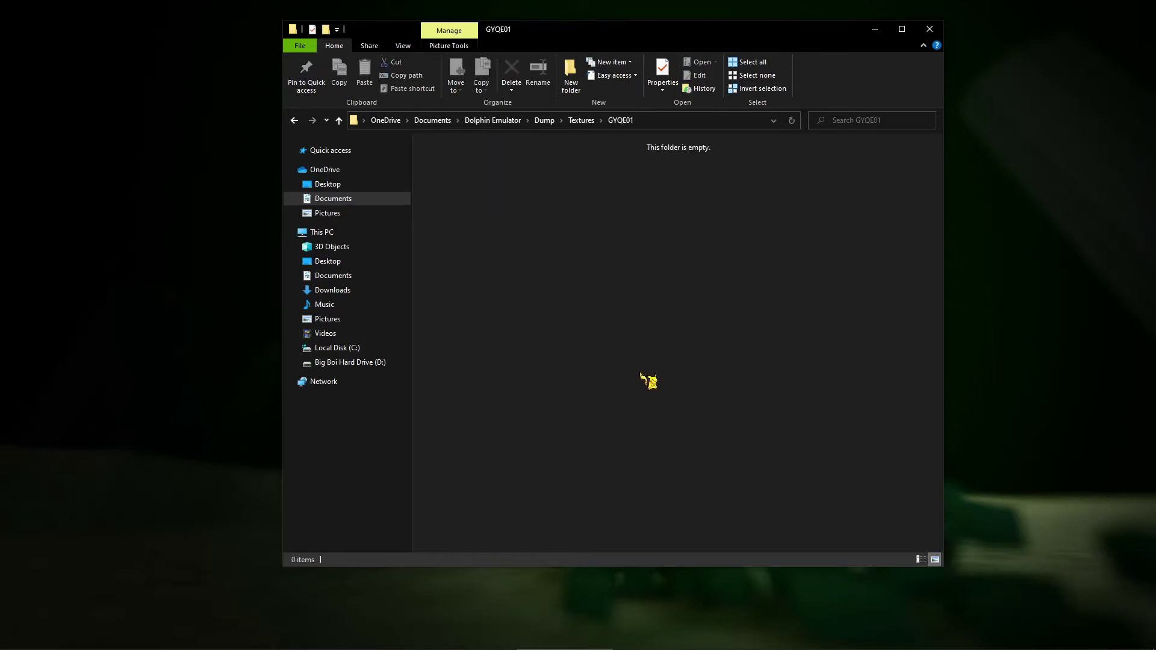
{"action": "left_click", "coordinate": [874, 34]}
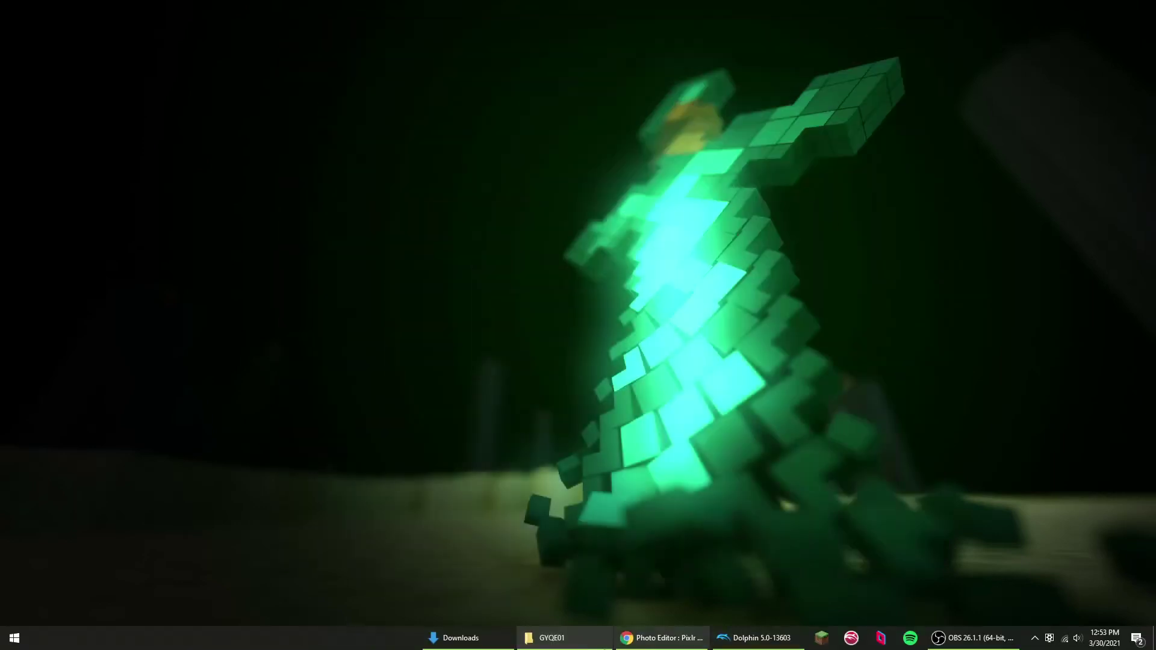
- Cut the two edited tex1 PNG files in the Downloads folder and minimize its window
{"action": "left_click", "coordinate": [721, 643]}
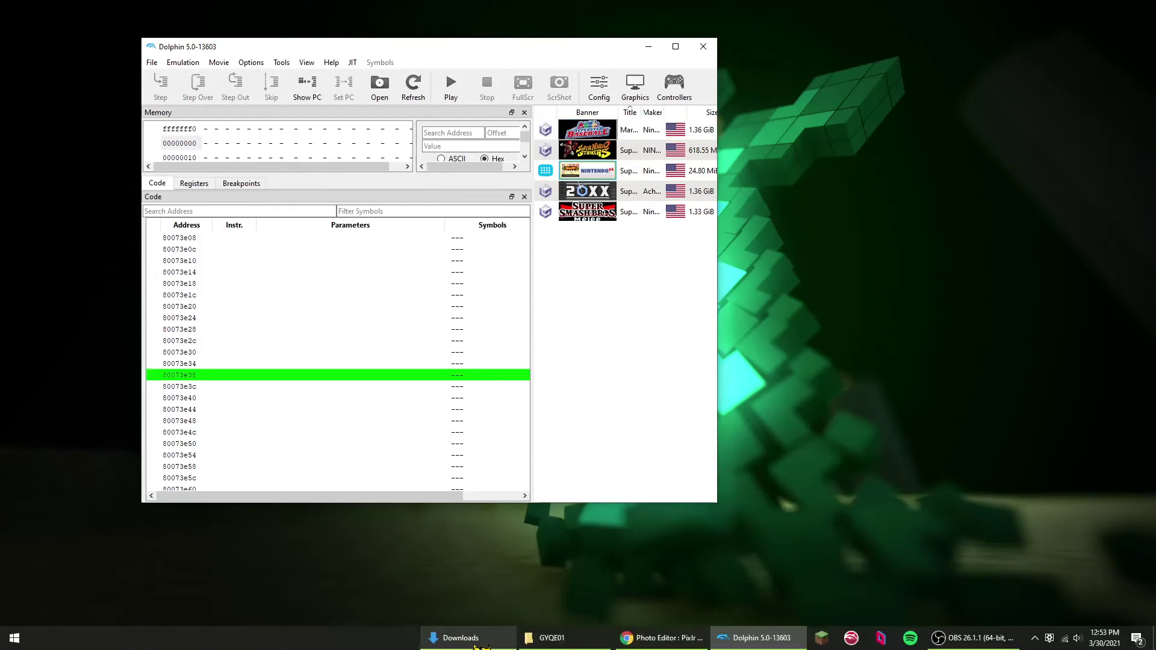
{"action": "left_click", "coordinate": [467, 638]}
{"action": "left_click", "coordinate": [443, 232]}
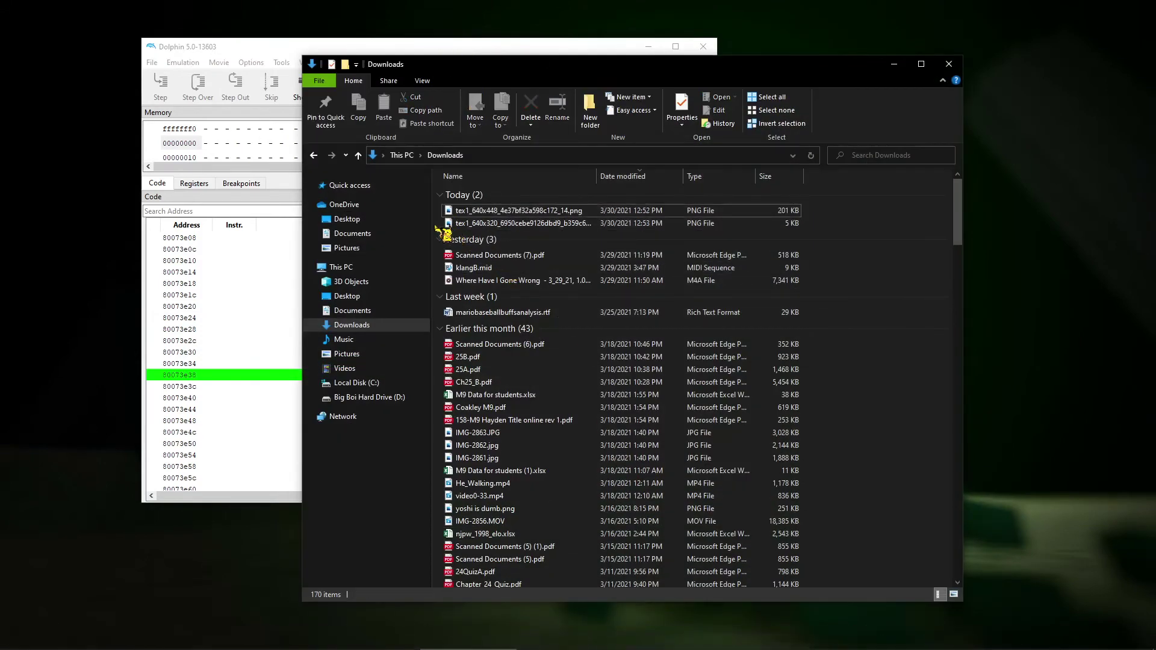
{"action": "left_click_drag", "start_coordinate": [432, 223], "coordinate": [482, 208]}
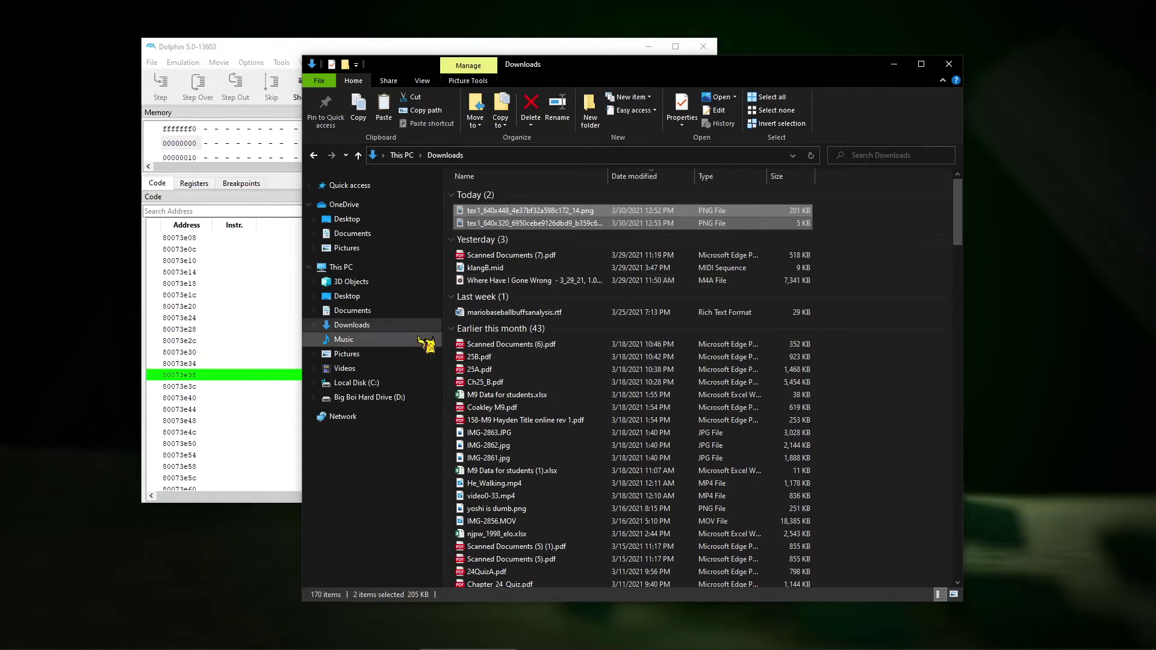
{"action": "left_click", "coordinate": [898, 66]}
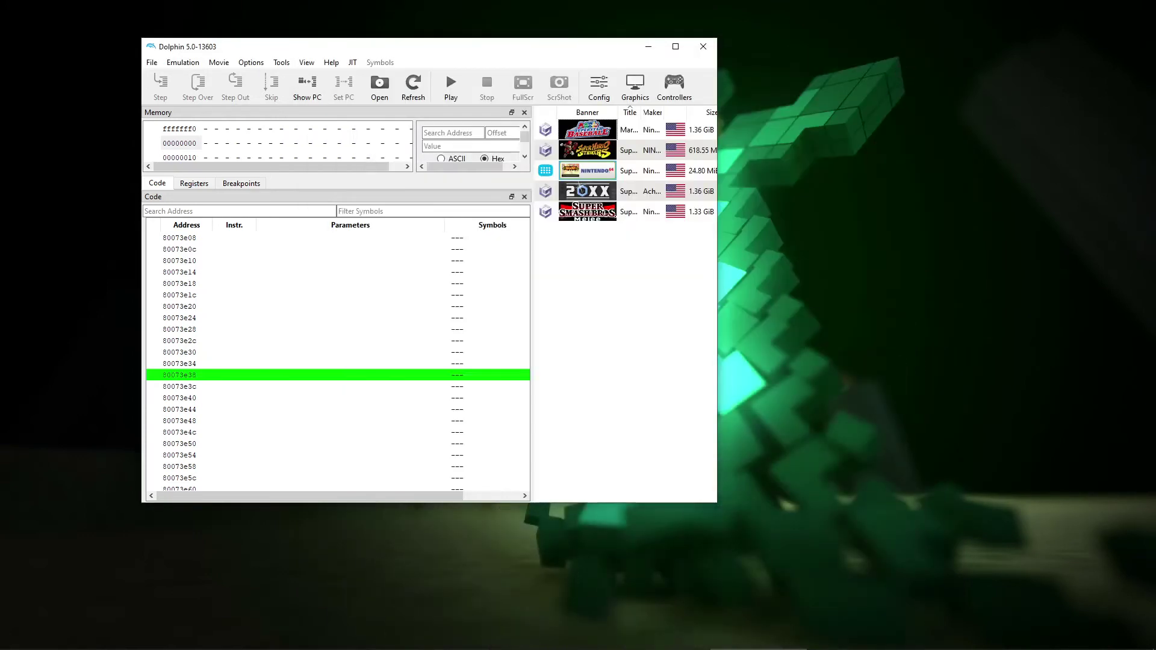
- Browse from the empty GYQE01 dump folder to Documents > Dolphin Emulator > Load > Textures
{"action": "left_click", "coordinate": [552, 645]}
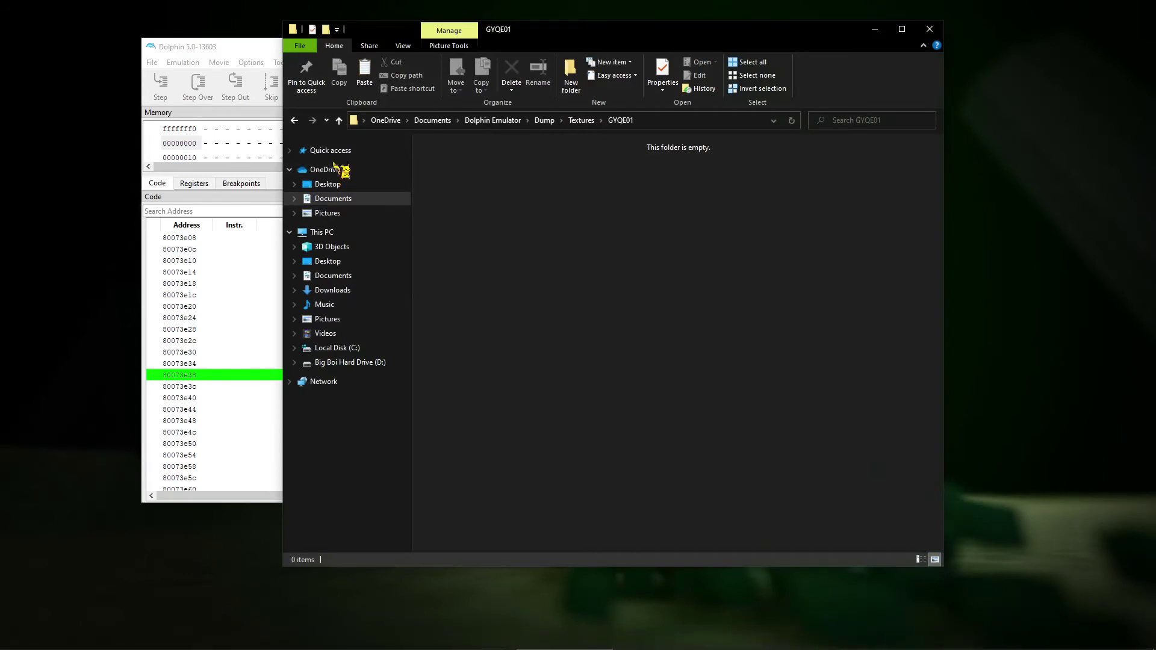
{"action": "left_click", "coordinate": [334, 199]}
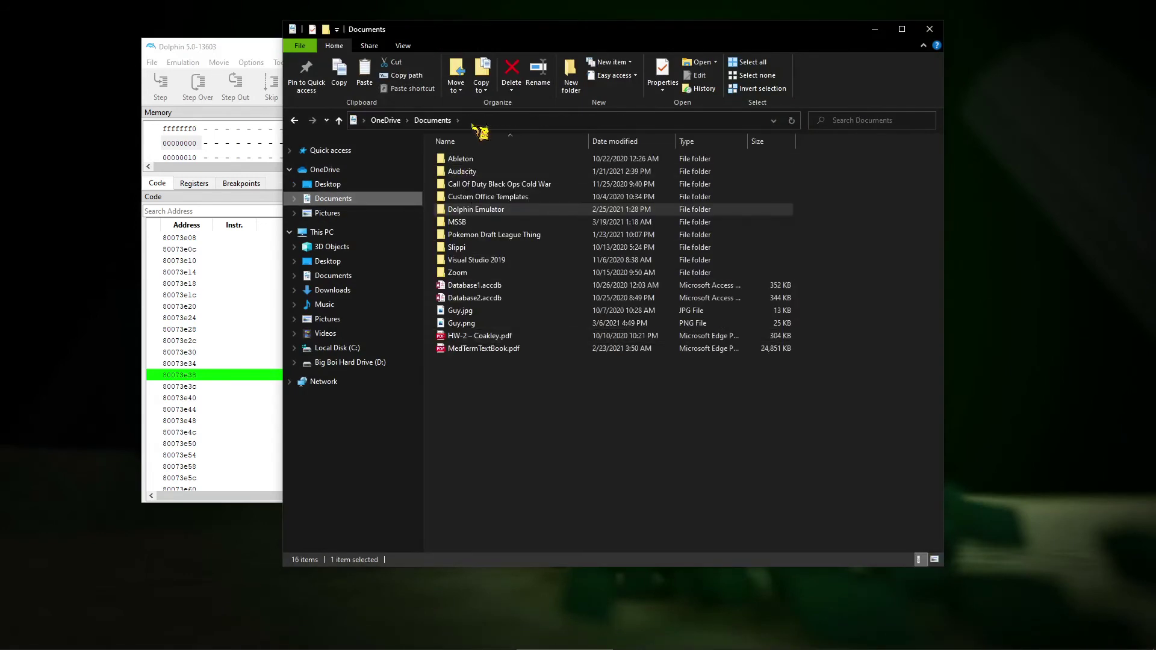
{"action": "double_click", "coordinate": [460, 211]}
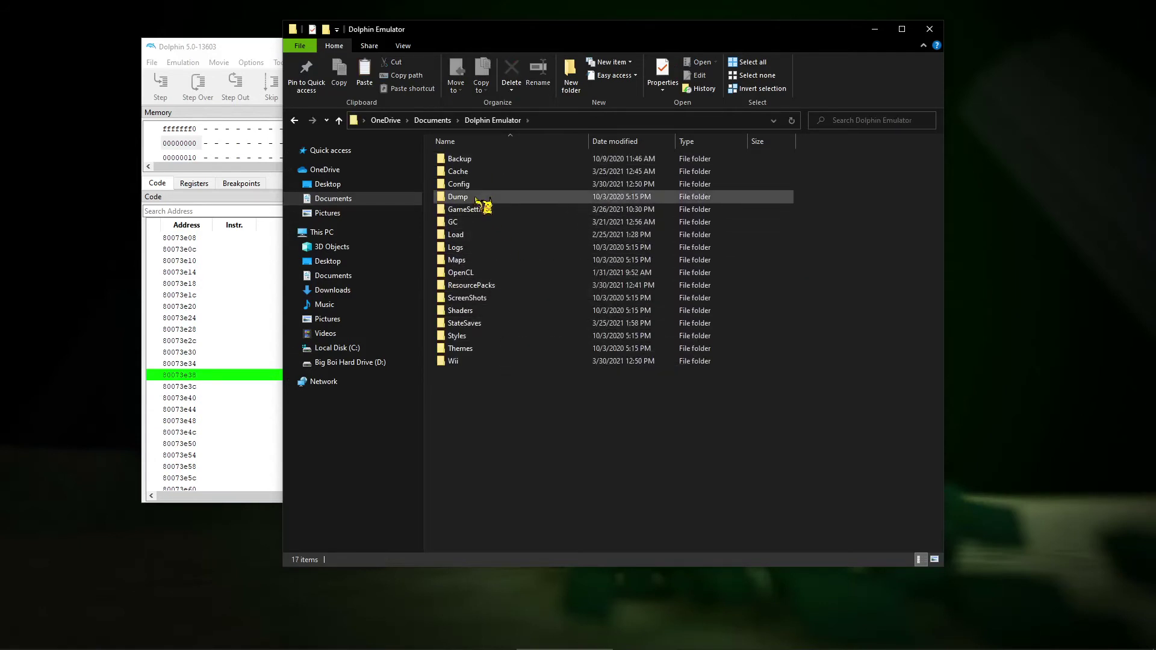
{"action": "double_click", "coordinate": [497, 236]}
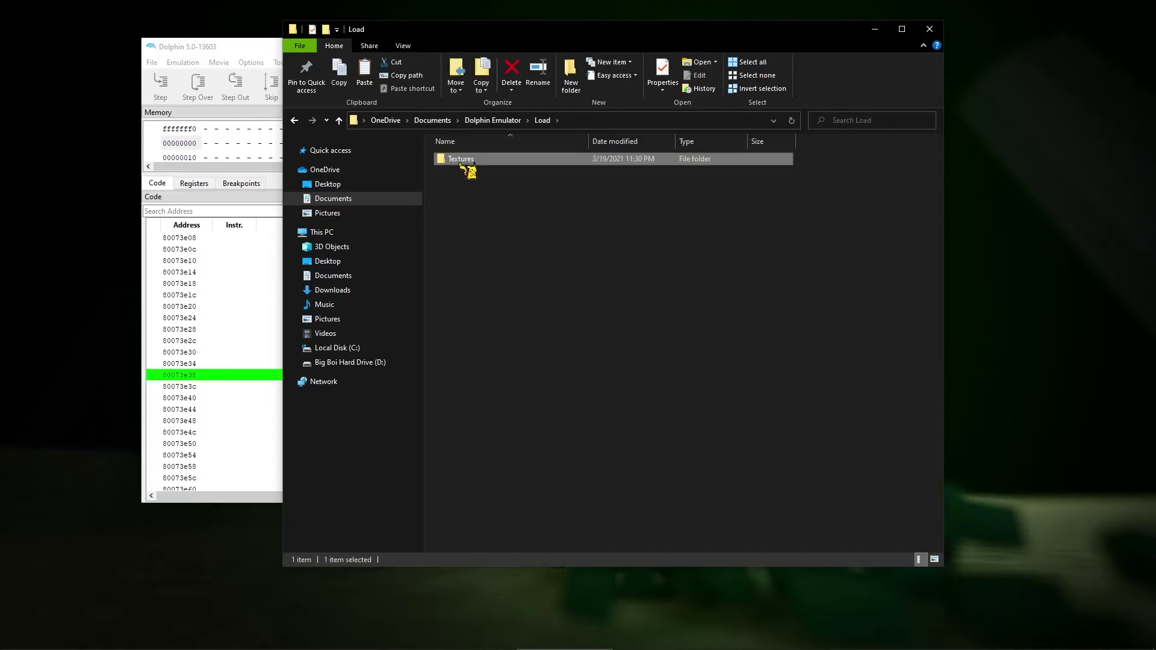
{"action": "double_click", "coordinate": [467, 159]}
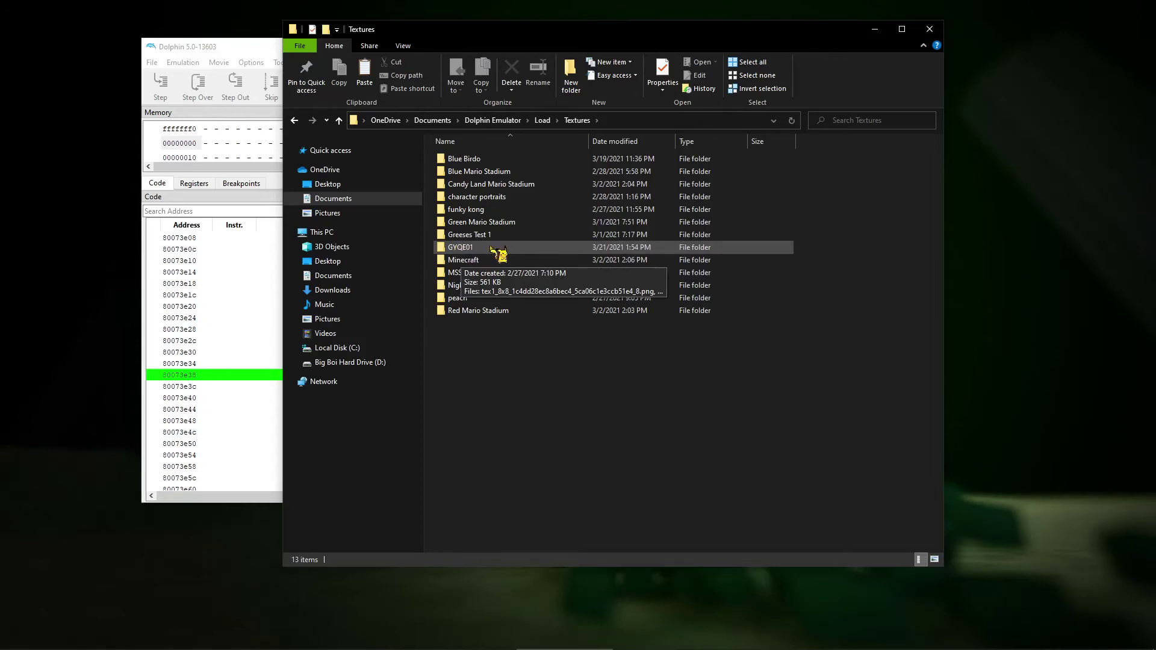
- Look up Mario Superstar Baseball's Game ID in its Dolphin properties, and return to the Load Textures folder
{"action": "left_click_drag", "start_coordinate": [441, 35], "coordinate": [642, 175]}
{"action": "right_click", "coordinate": [632, 129]}
{"action": "left_click", "coordinate": [684, 146]}
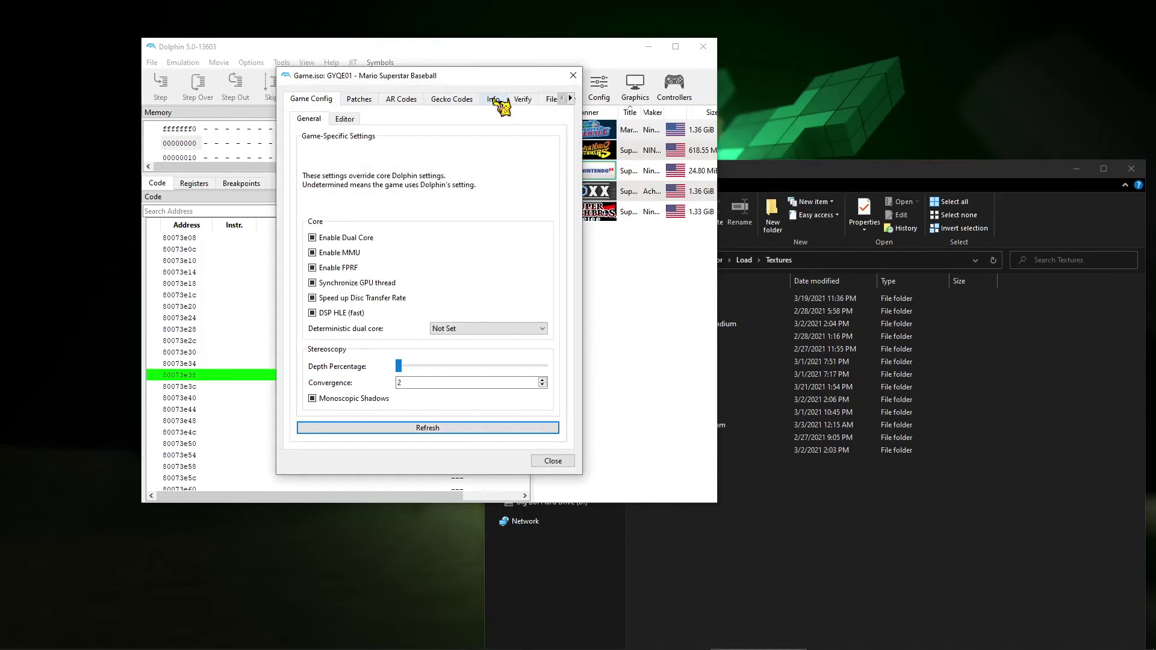
{"action": "left_click", "coordinate": [493, 100]}
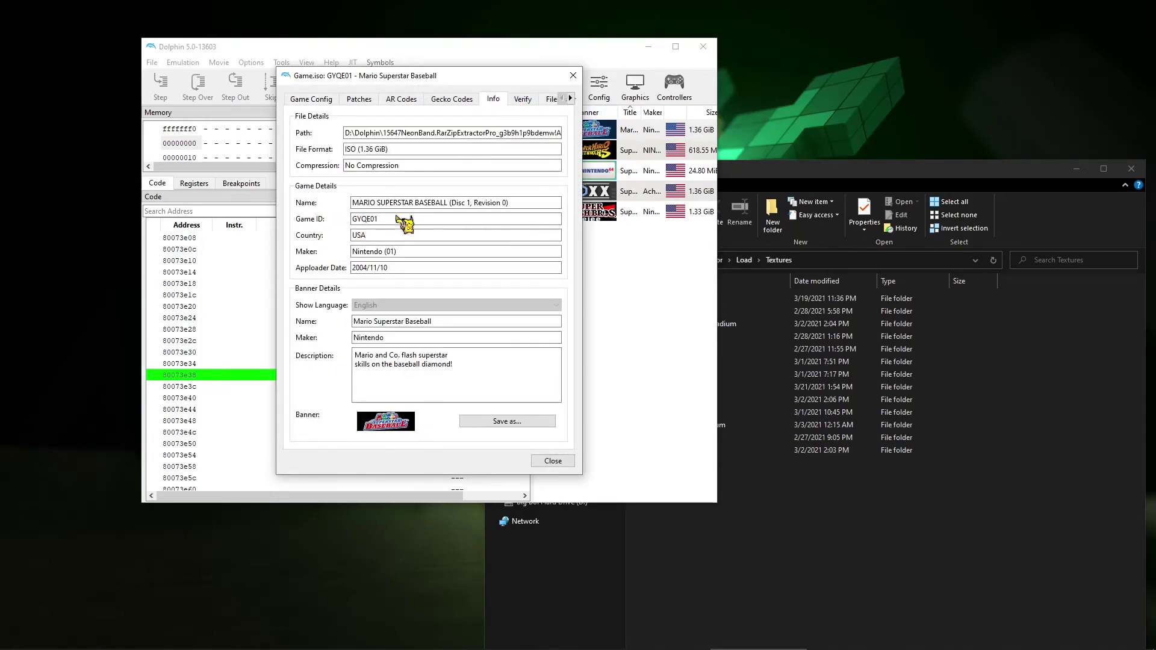
{"action": "left_click", "coordinate": [573, 75]}
{"action": "left_click", "coordinate": [703, 46]}
{"action": "left_click_drag", "start_coordinate": [694, 174], "coordinate": [507, 51]}
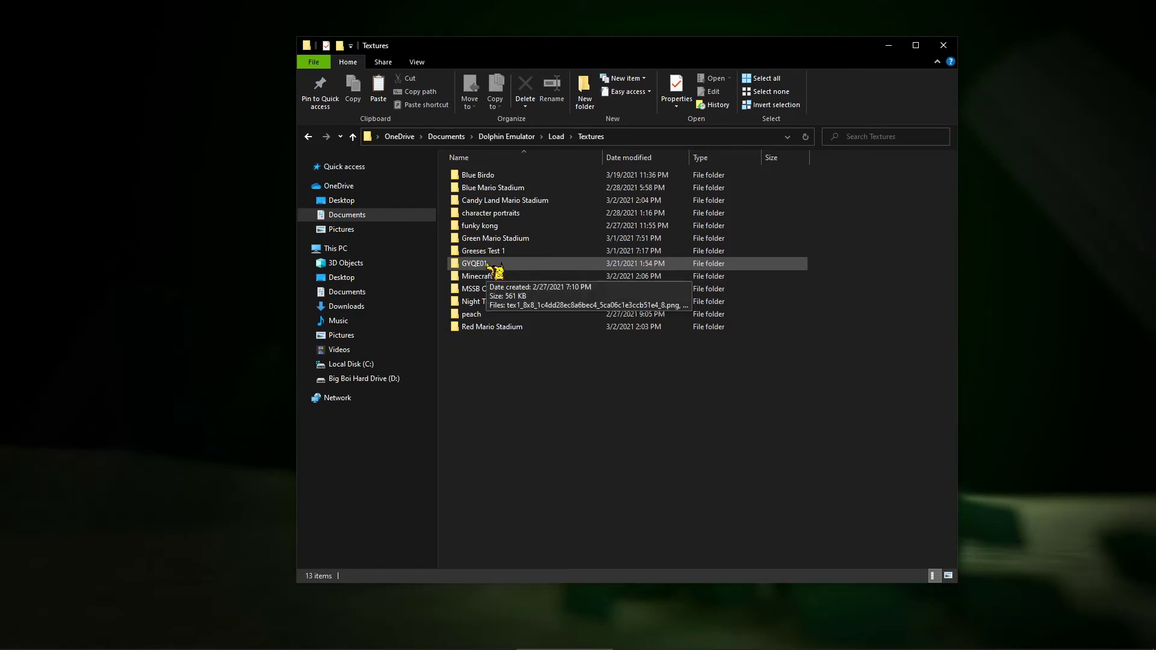
- Paste the two edited textures into the GYQE01 folder under Load > Textures and close the window
{"action": "double_click", "coordinate": [489, 265]}
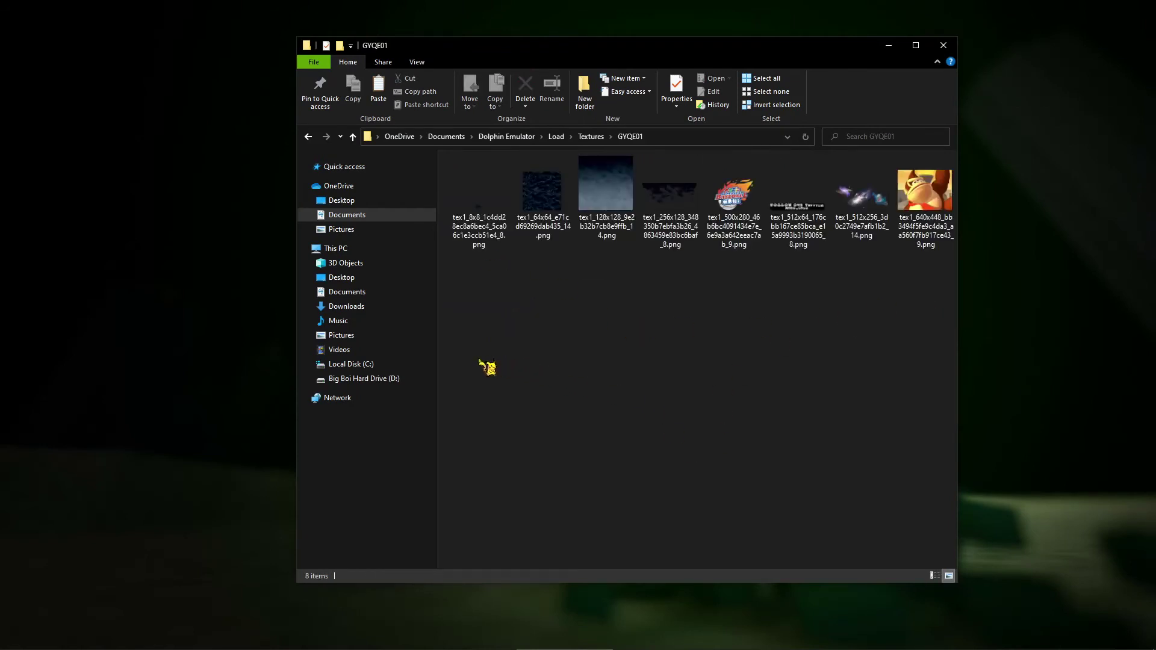
{"action": "right_click", "coordinate": [467, 309]}
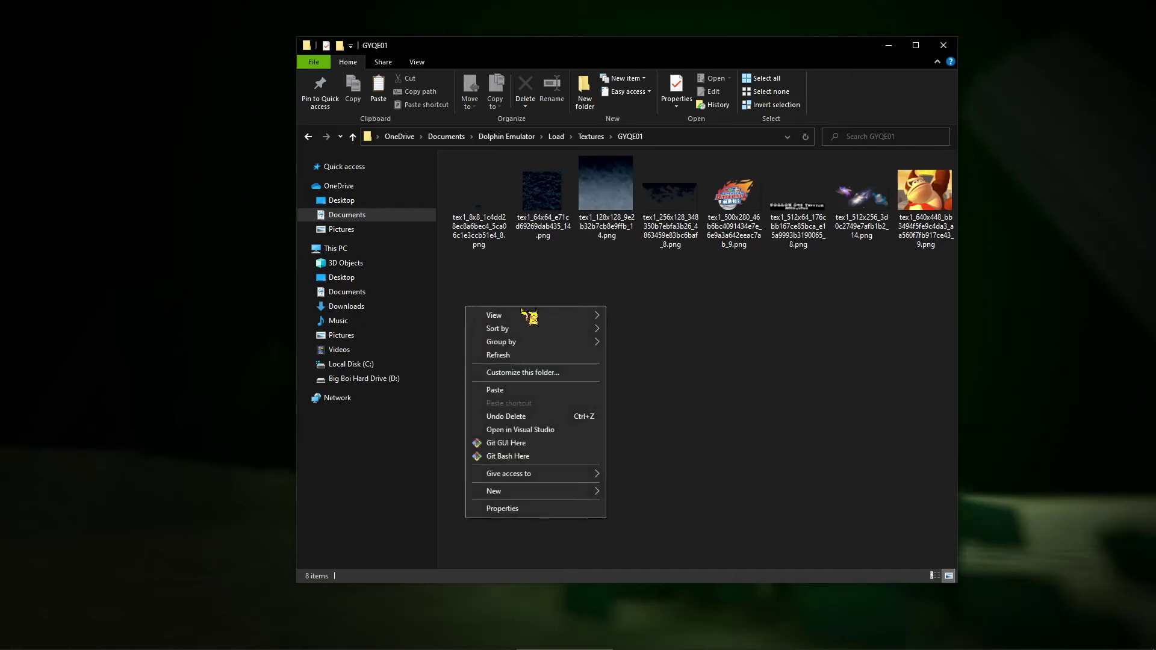
{"action": "left_click", "coordinate": [534, 390]}
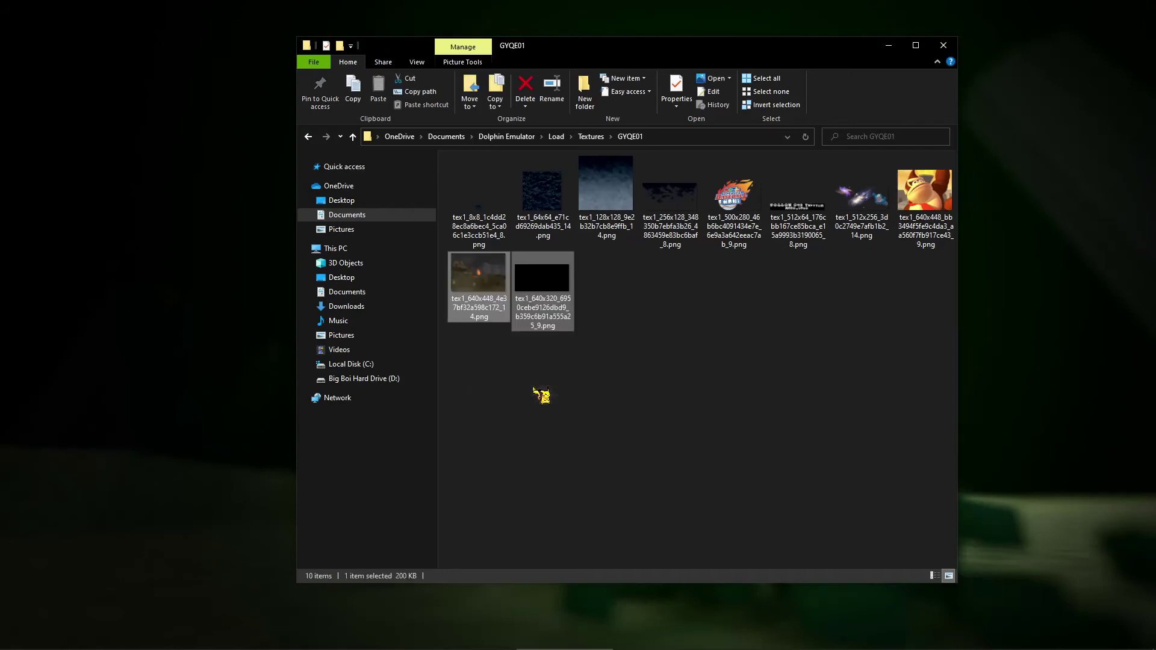
{"action": "left_click", "coordinate": [944, 46]}
- Disable texture dumping in Dolphin's advanced graphics settings and enable Load Custom Textures and Prefetch Custom Textures
{"action": "left_click", "coordinate": [624, 647]}
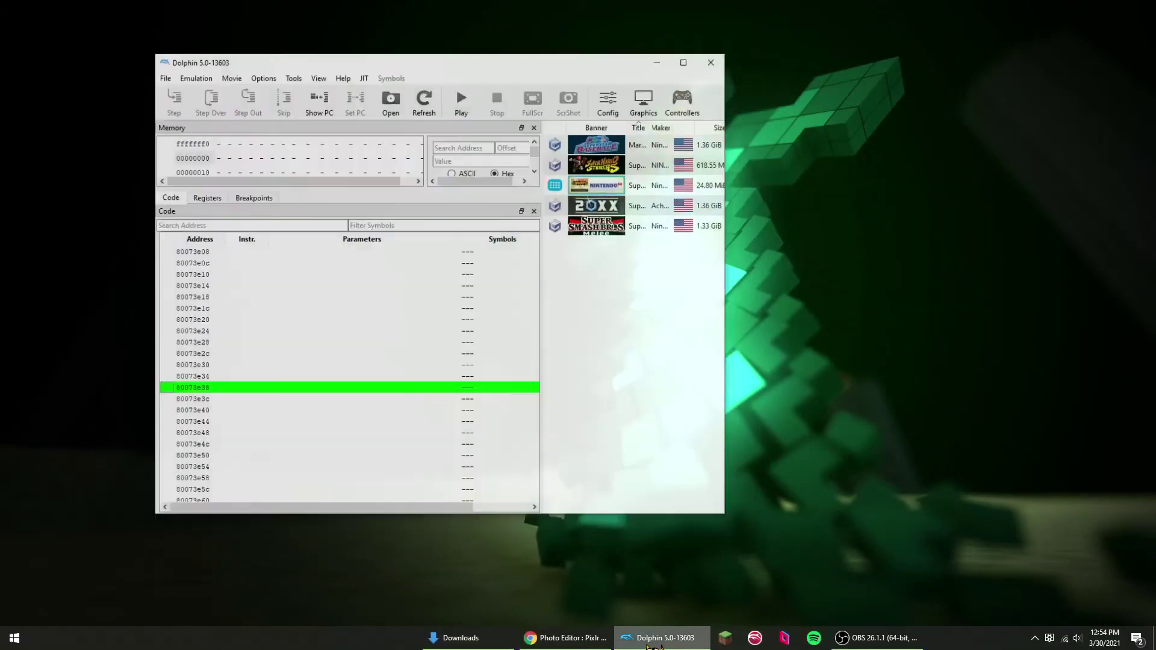
{"action": "left_click", "coordinate": [637, 96]}
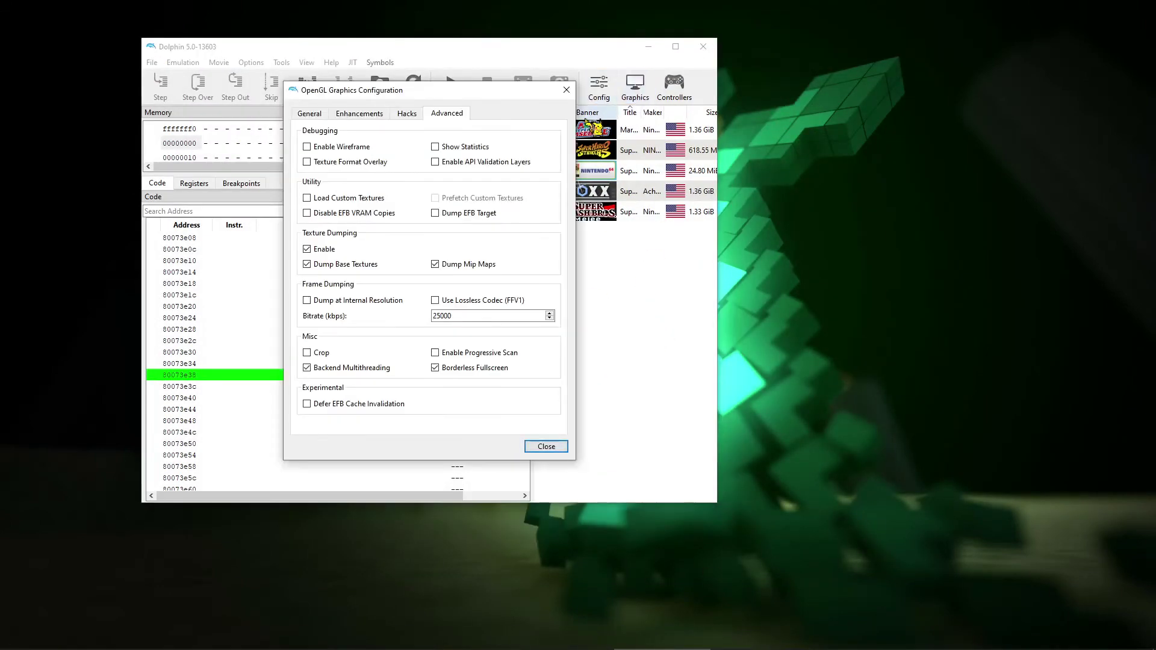
{"action": "left_click", "coordinate": [310, 114]}
{"action": "left_click", "coordinate": [447, 114]}
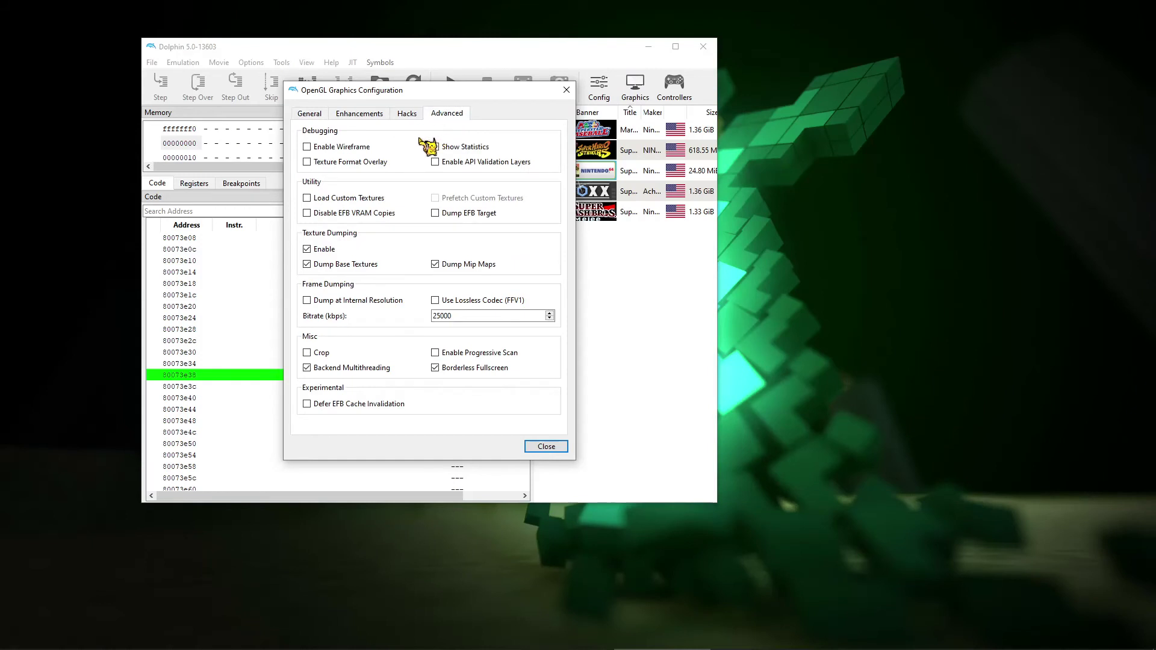
{"action": "left_click", "coordinate": [325, 250]}
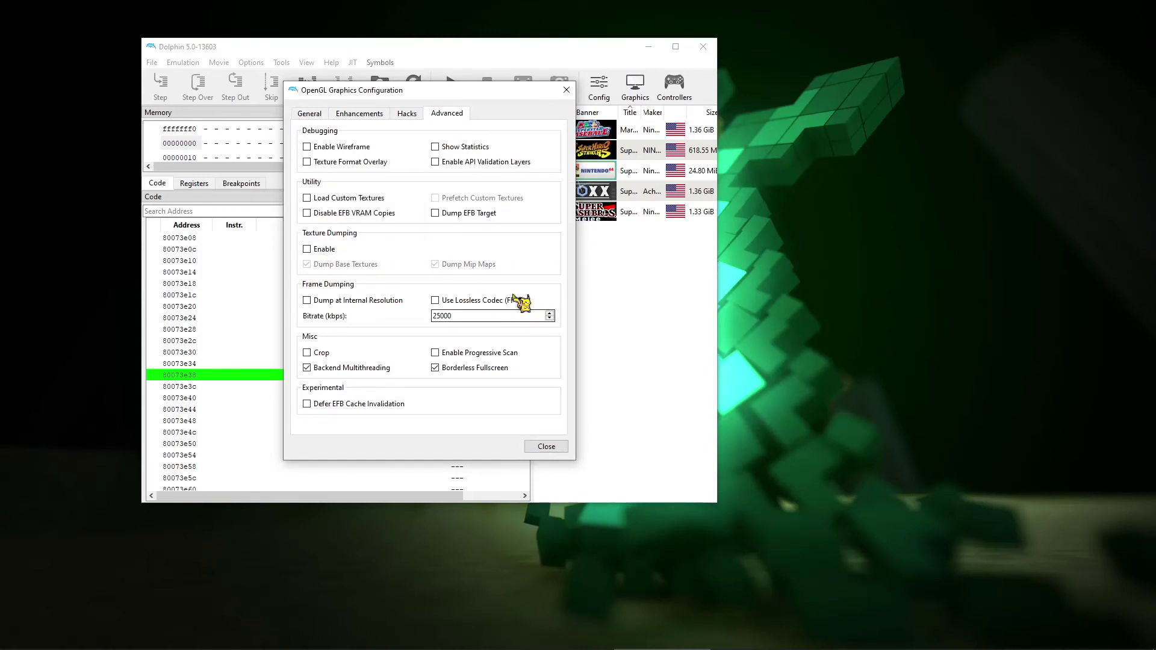
{"action": "left_click", "coordinate": [355, 200]}
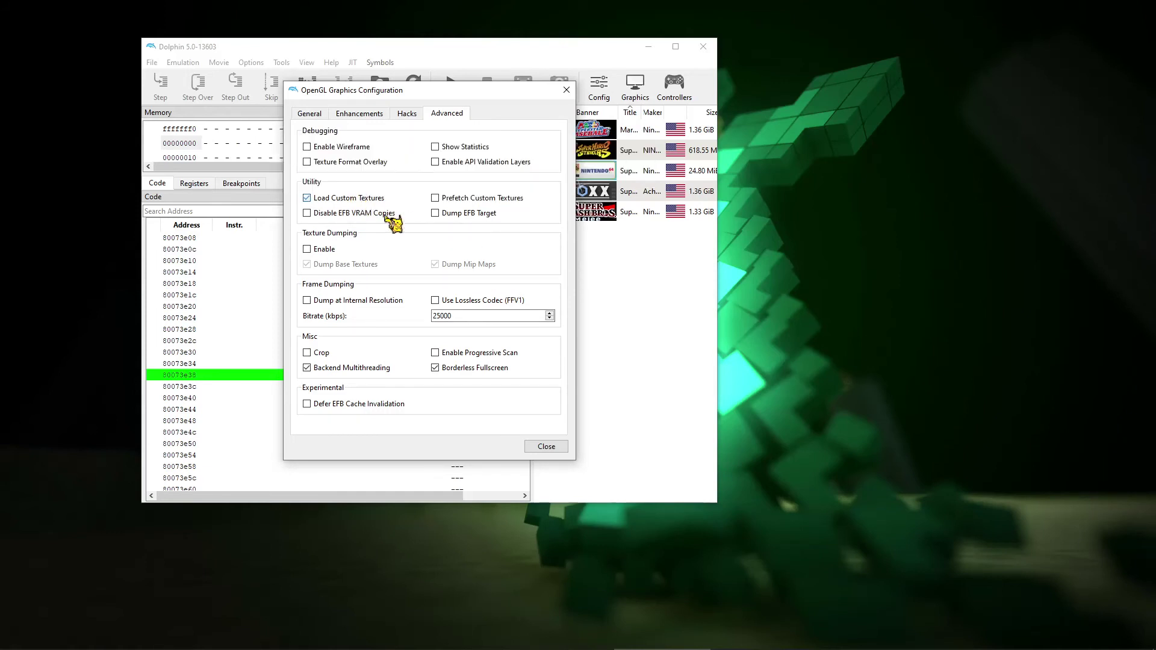
{"action": "mouse_move", "coordinate": [466, 201]}
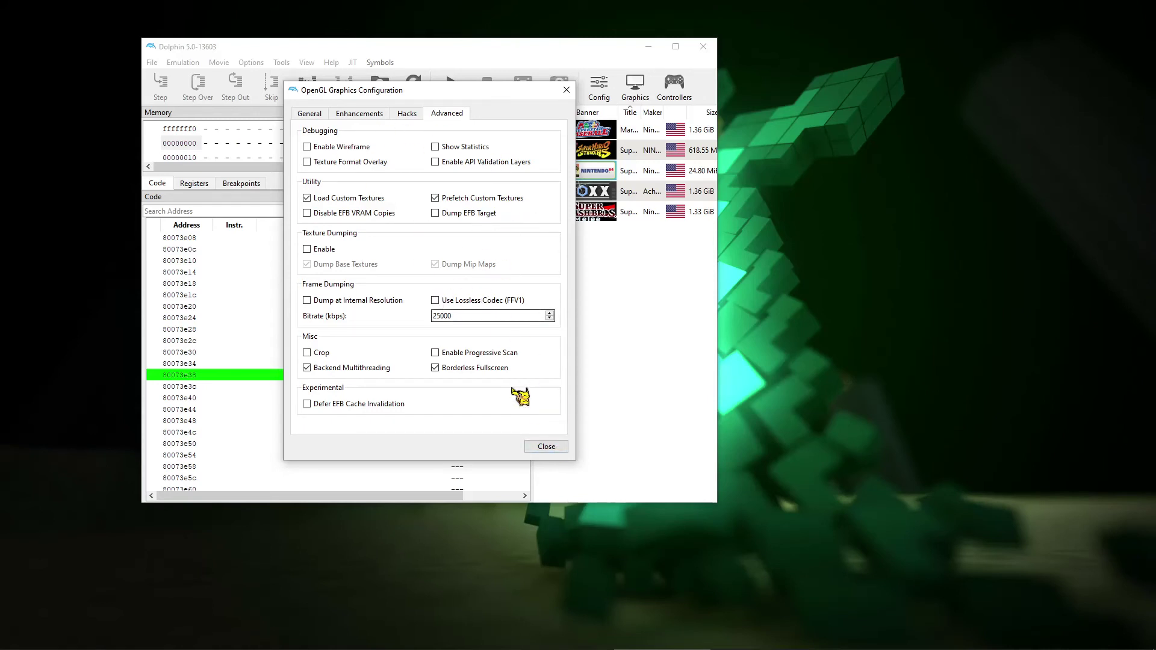
{"action": "left_click", "coordinate": [559, 448]}
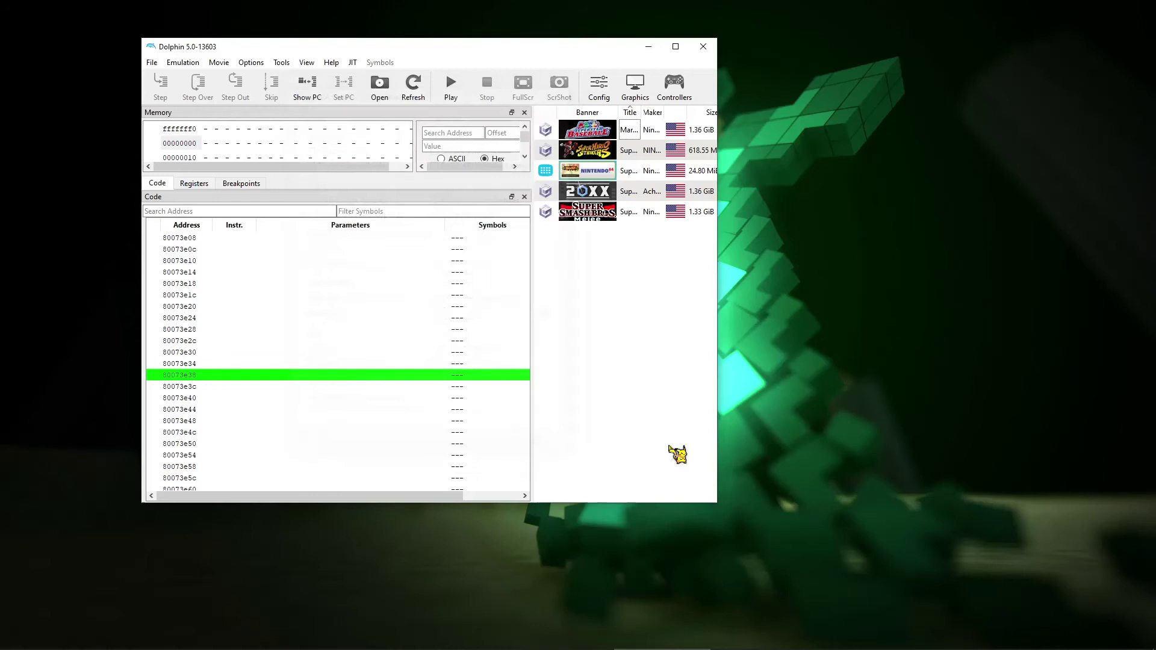
- Launch Mario Superstar Baseball, minimize the main Dolphin window, and move the game window toward the middle of the desktop
{"action": "double_click", "coordinate": [635, 132]}
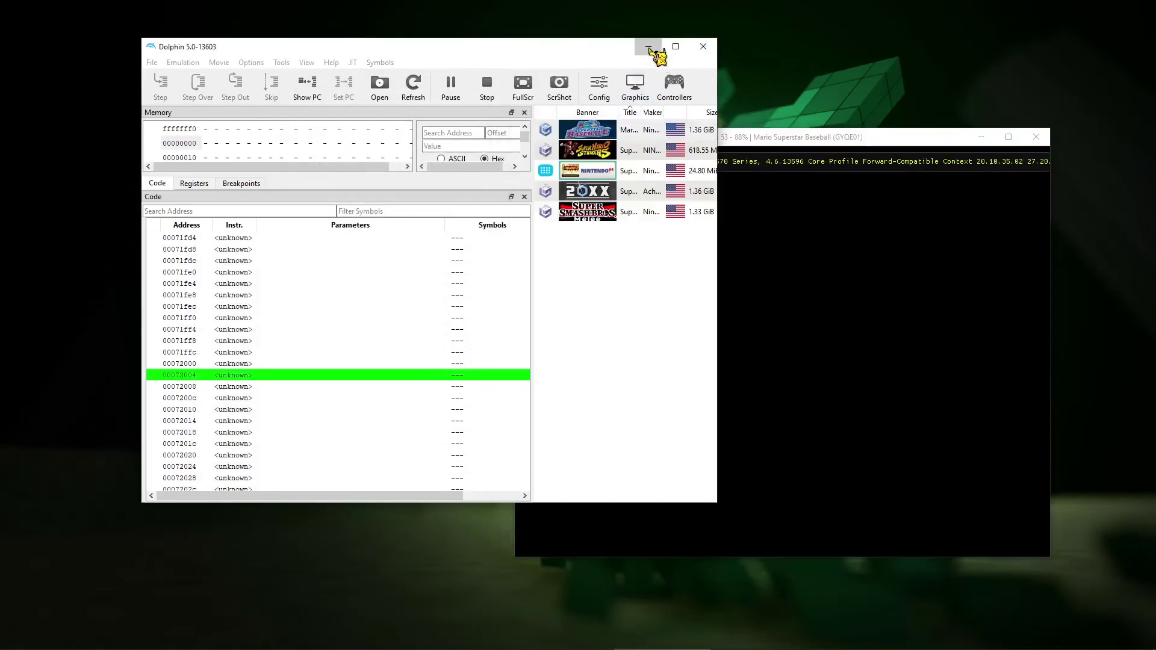
{"action": "left_click", "coordinate": [649, 46]}
{"action": "left_click_drag", "start_coordinate": [704, 142], "coordinate": [545, 90]}
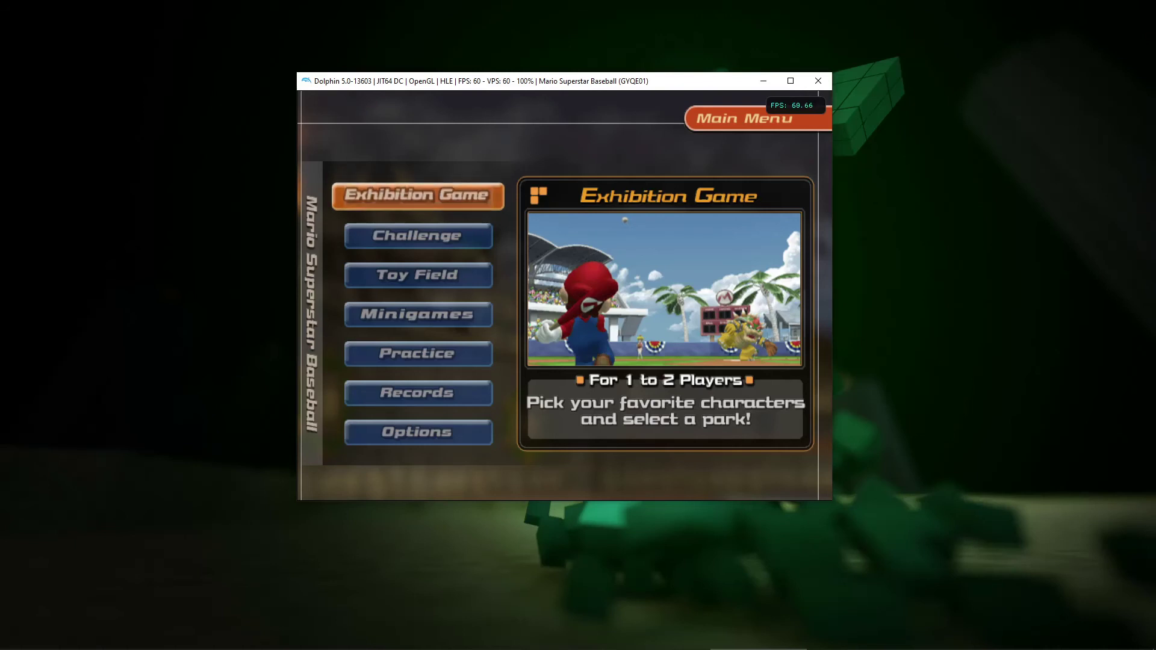
- Switch to File Explorer and browse to the Blue Birdo folder under OneDrive Documents > Dolphin Emulator > Load > Textures
{"action": "mouse_move", "coordinate": [683, 649]}
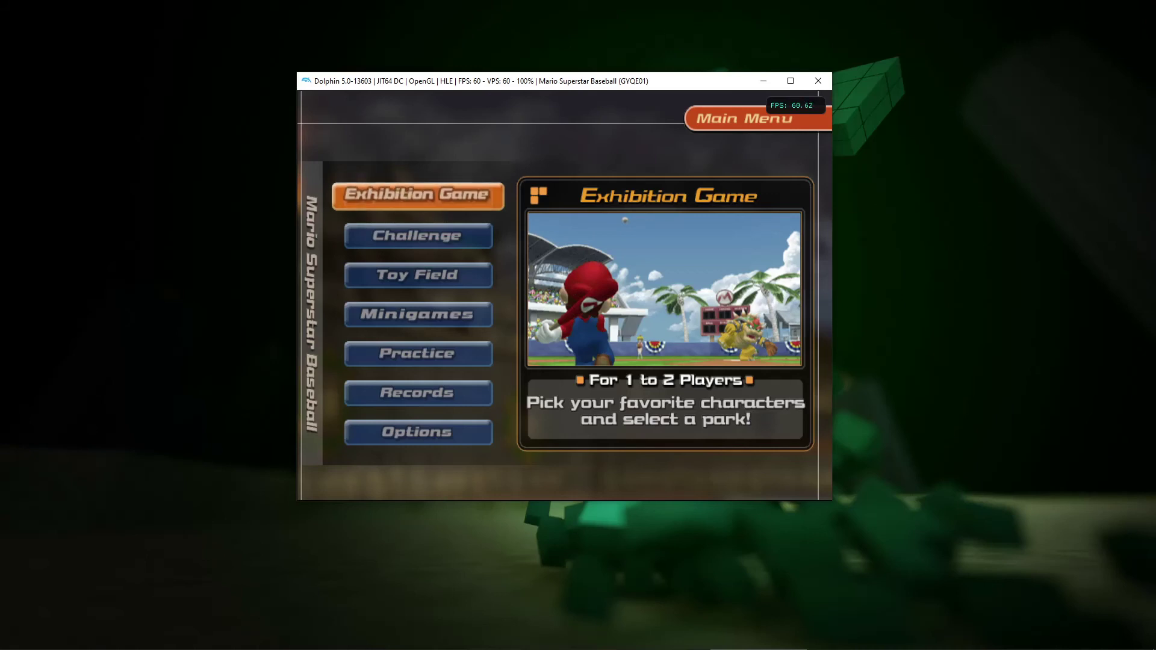
{"action": "mouse_move", "coordinate": [643, 648]}
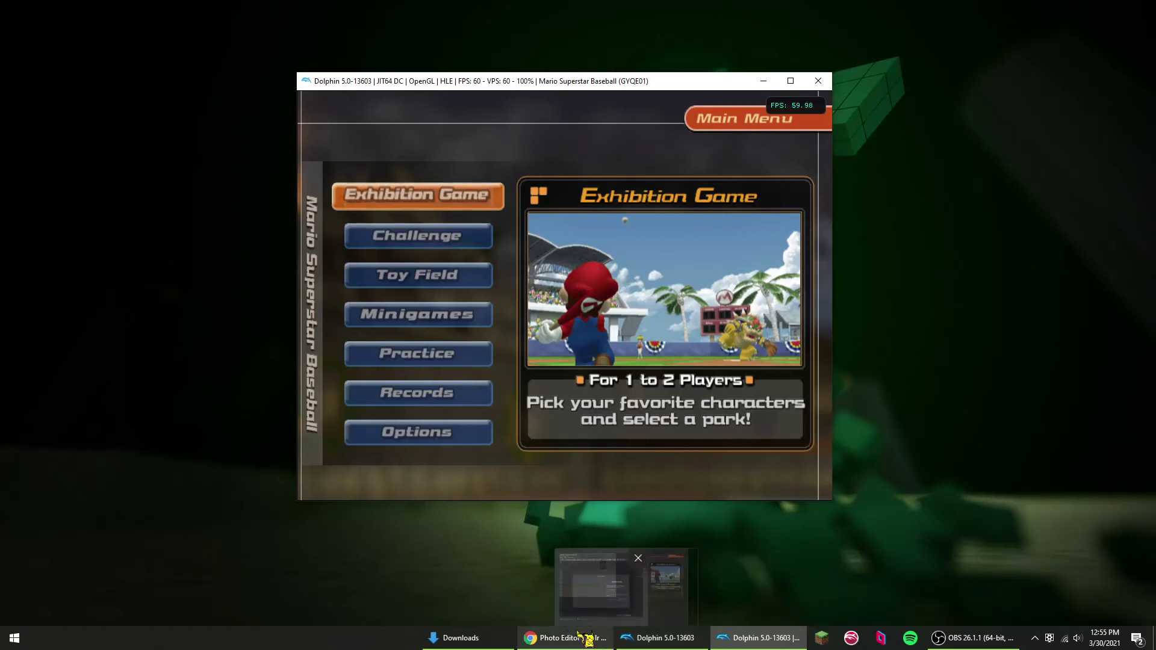
{"action": "mouse_move", "coordinate": [482, 648]}
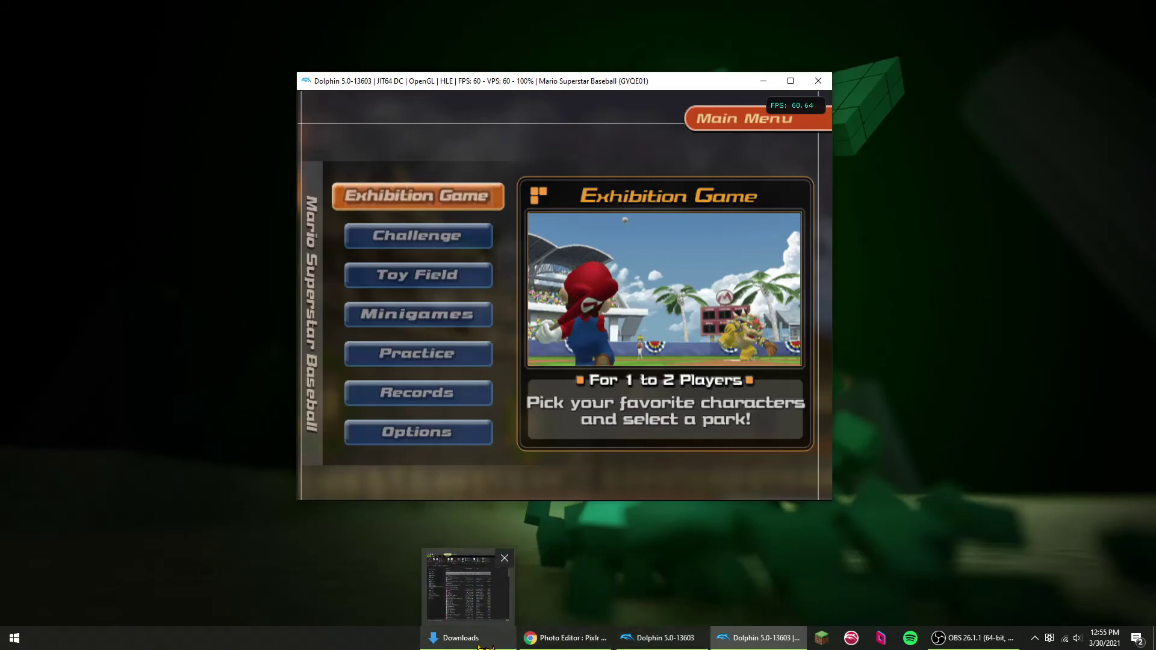
{"action": "left_click", "coordinate": [484, 648]}
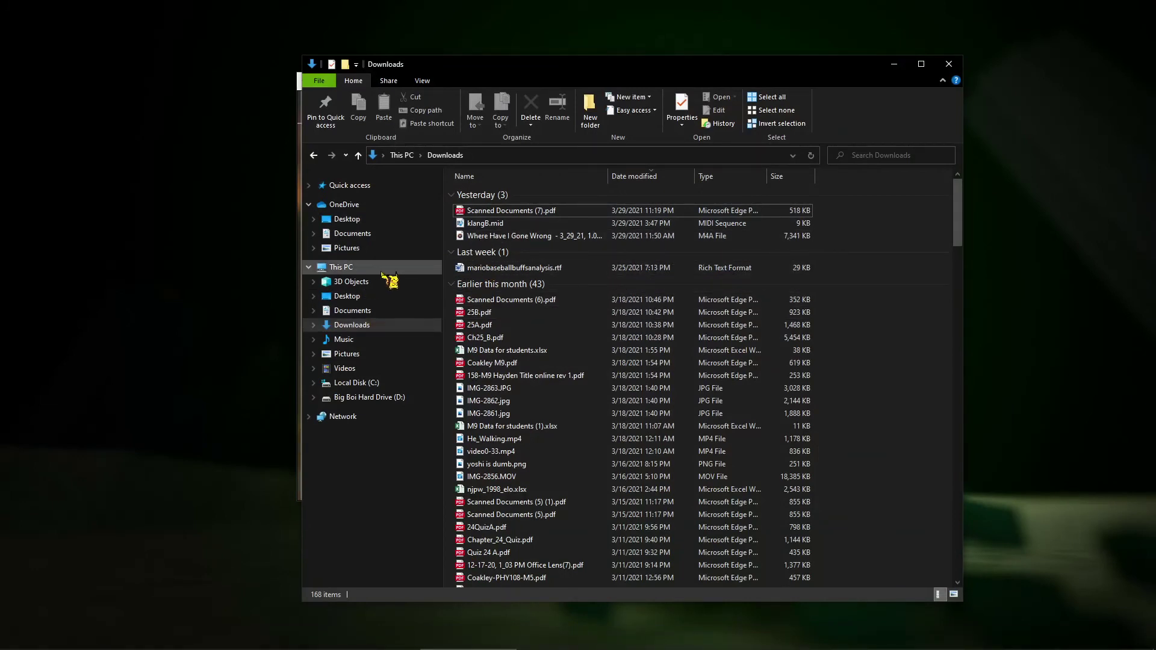
{"action": "left_click", "coordinate": [384, 235]}
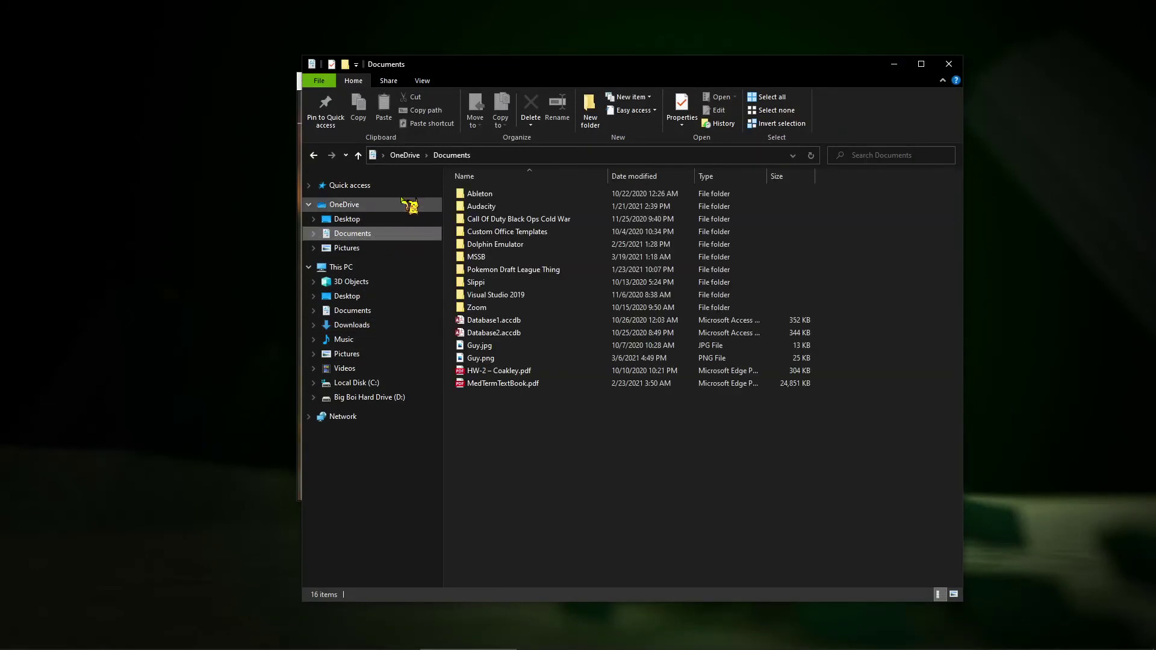
{"action": "double_click", "coordinate": [521, 247]}
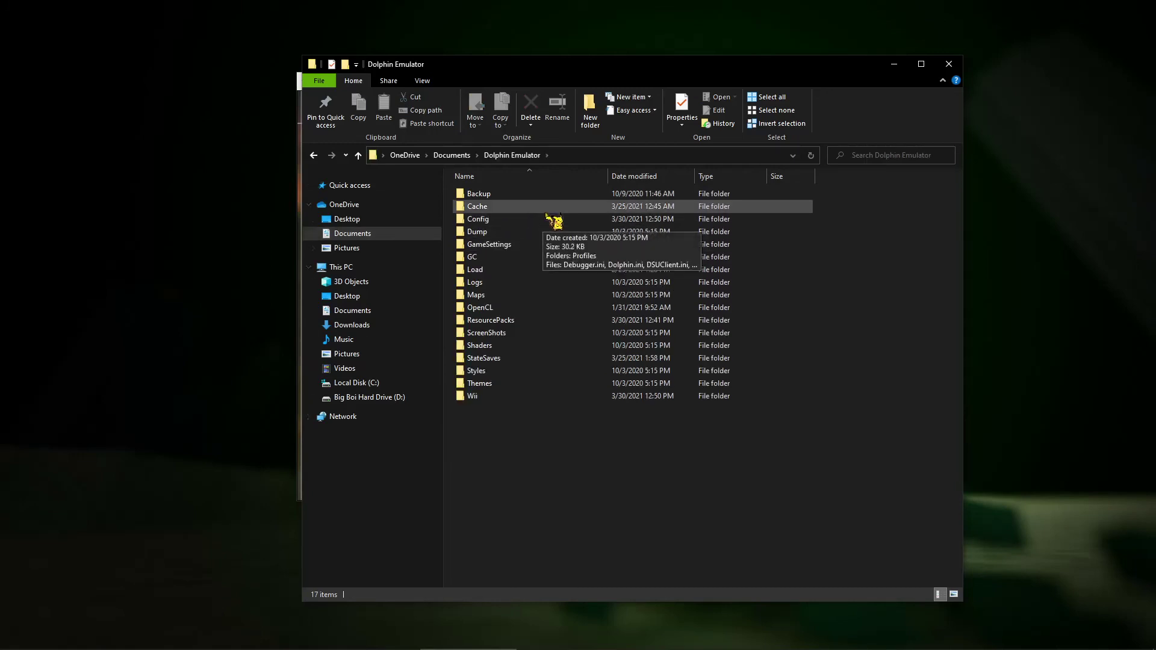
{"action": "double_click", "coordinate": [506, 271]}
{"action": "double_click", "coordinate": [494, 196]}
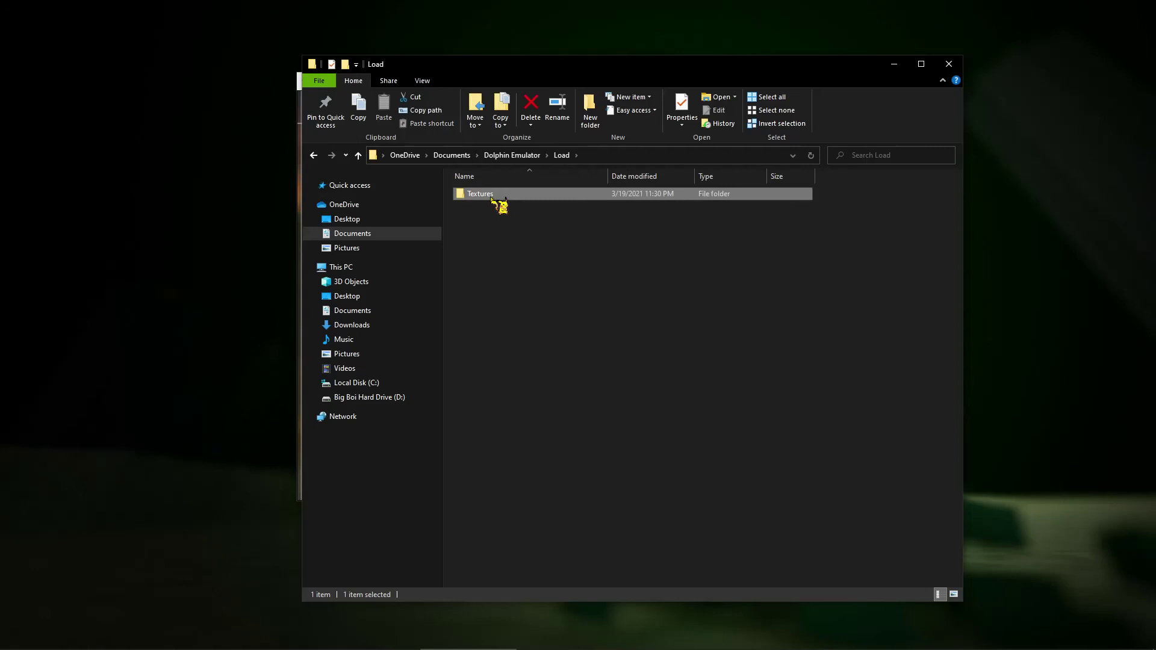
{"action": "double_click", "coordinate": [518, 197]}
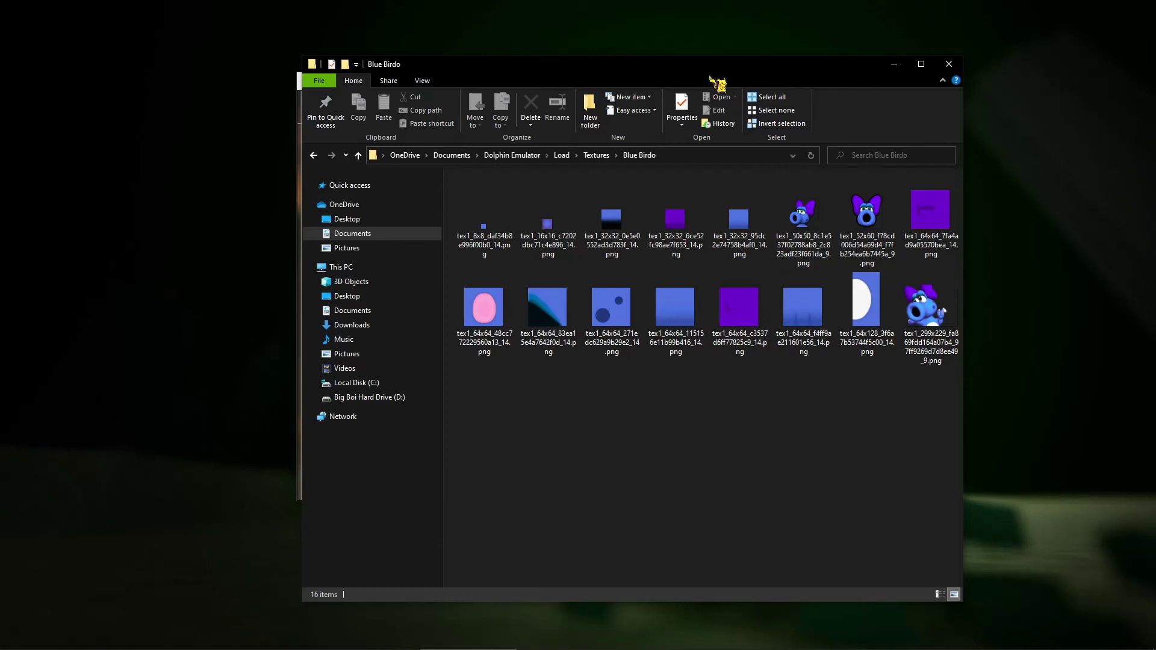
- Maximize the Blue Birdo folder window, view the 8x8 texture enlarged in Photos, and close the viewer
{"action": "left_click_drag", "start_coordinate": [716, 83], "coordinate": [676, 0]}
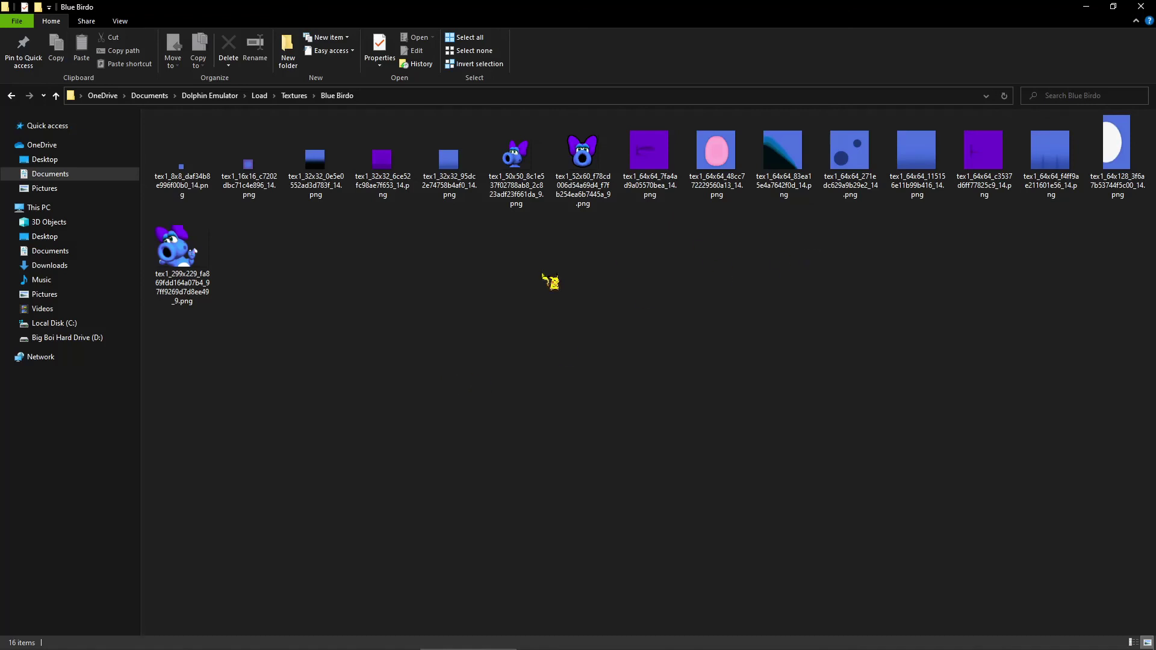
{"action": "double_click", "coordinate": [200, 184]}
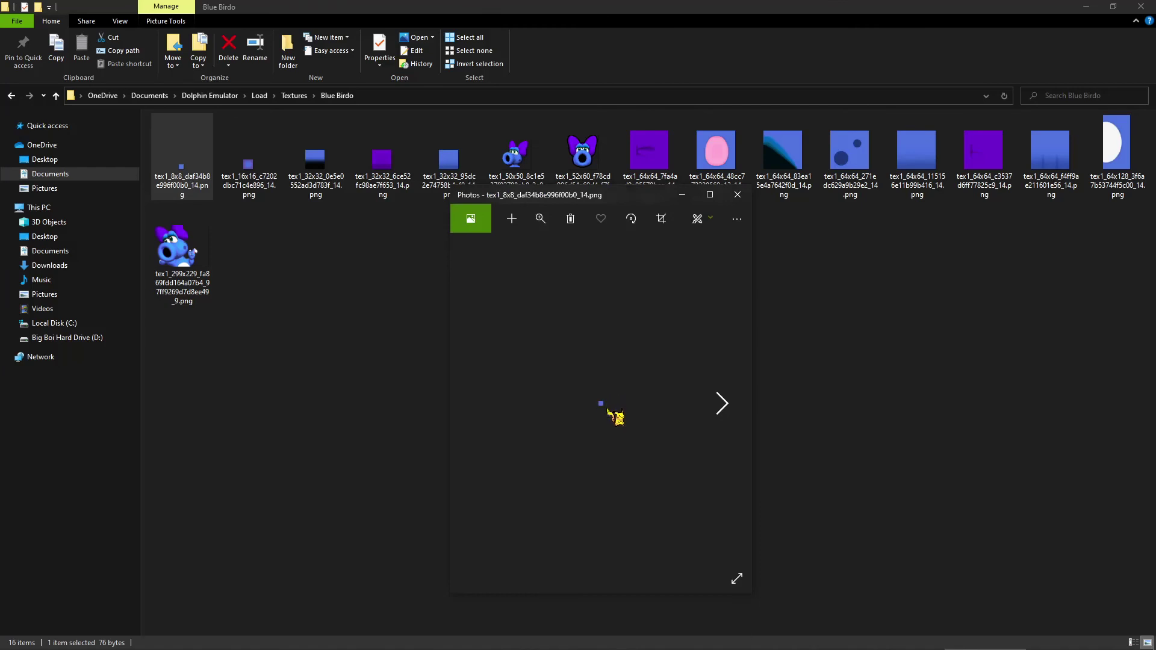
{"action": "scroll", "coordinate": [608, 414], "scroll_direction": "up", "scroll_amount": 3}
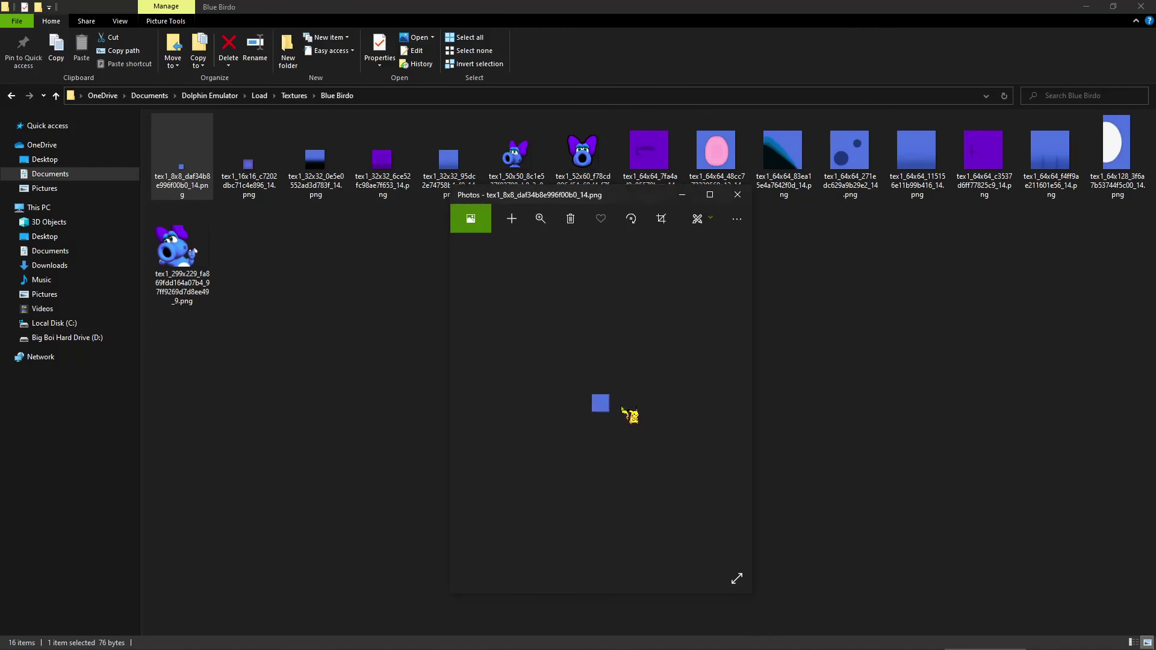
{"action": "left_click", "coordinate": [737, 194]}
{"action": "left_click", "coordinate": [439, 291]}
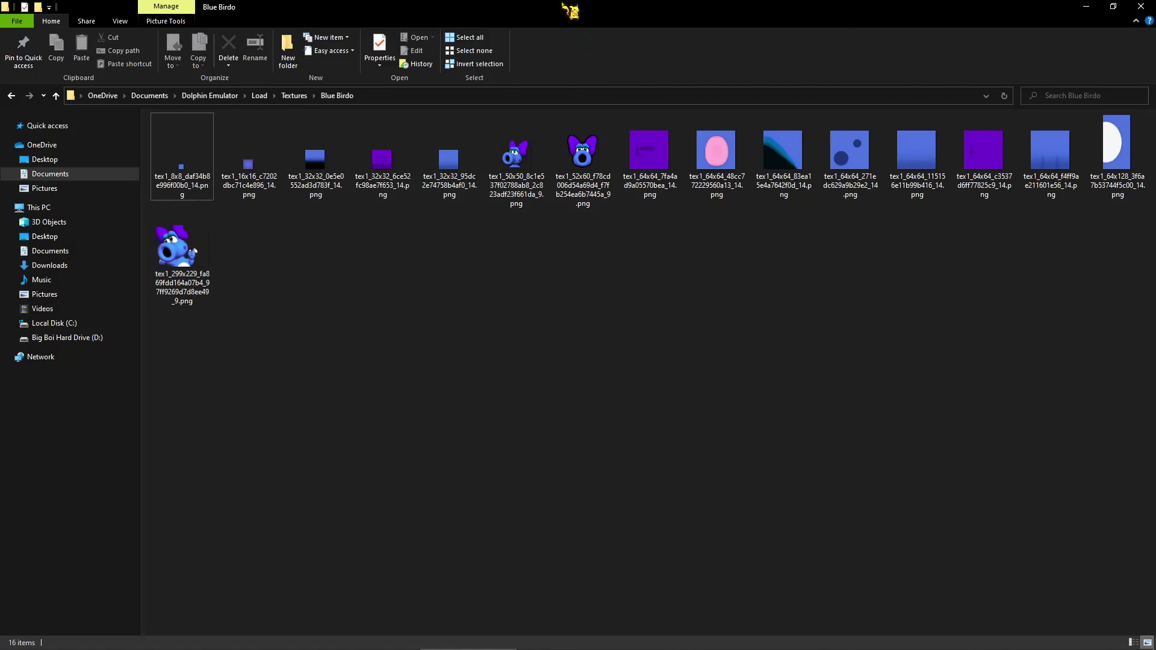
- Restore the Blue Birdo folder window to its smaller size, and minimize both it and the game window
{"action": "left_click_drag", "start_coordinate": [566, 9], "coordinate": [550, 66]}
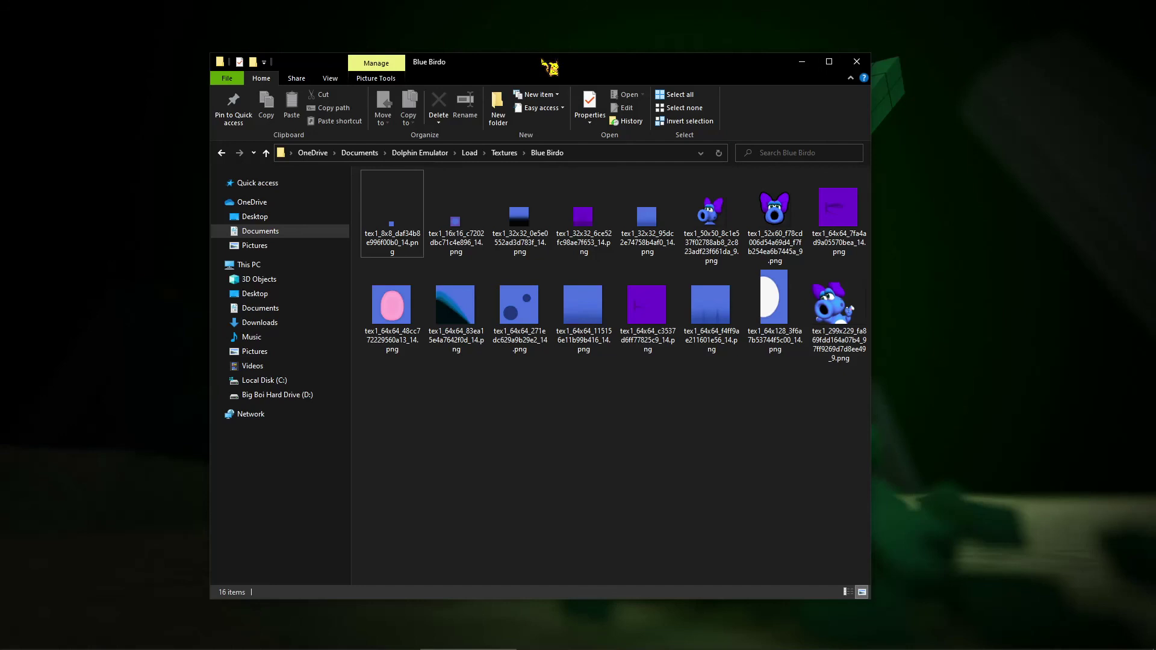
{"action": "left_click_drag", "start_coordinate": [665, 79], "coordinate": [703, 95]}
{"action": "left_click", "coordinate": [764, 82]}
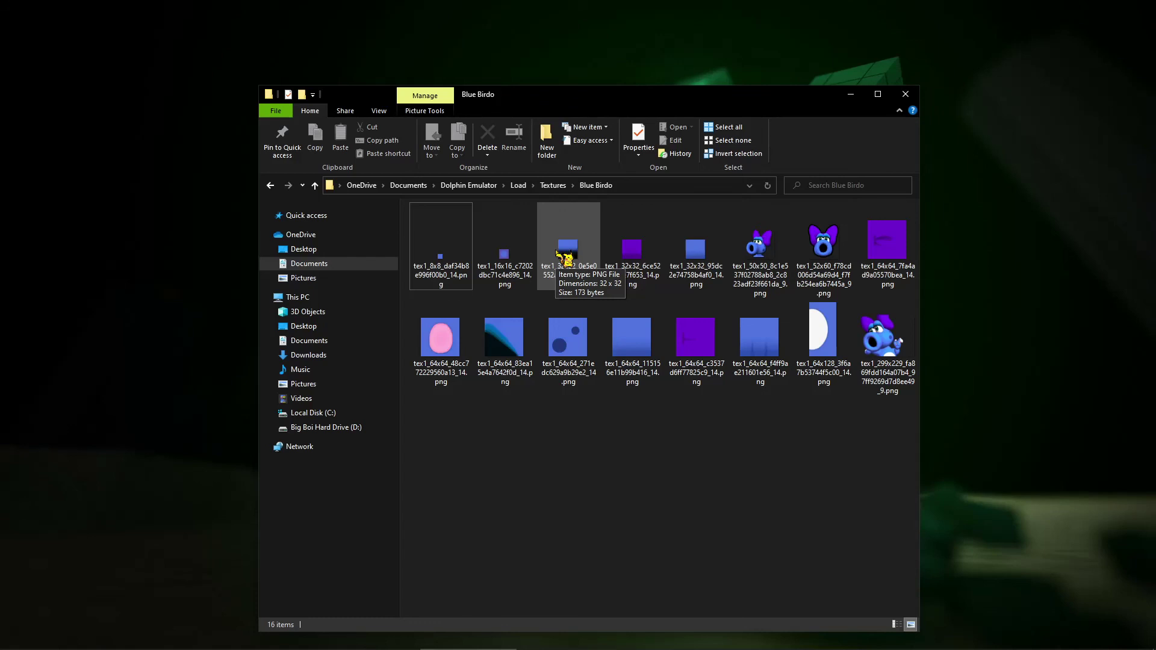
{"action": "left_click", "coordinate": [851, 95]}
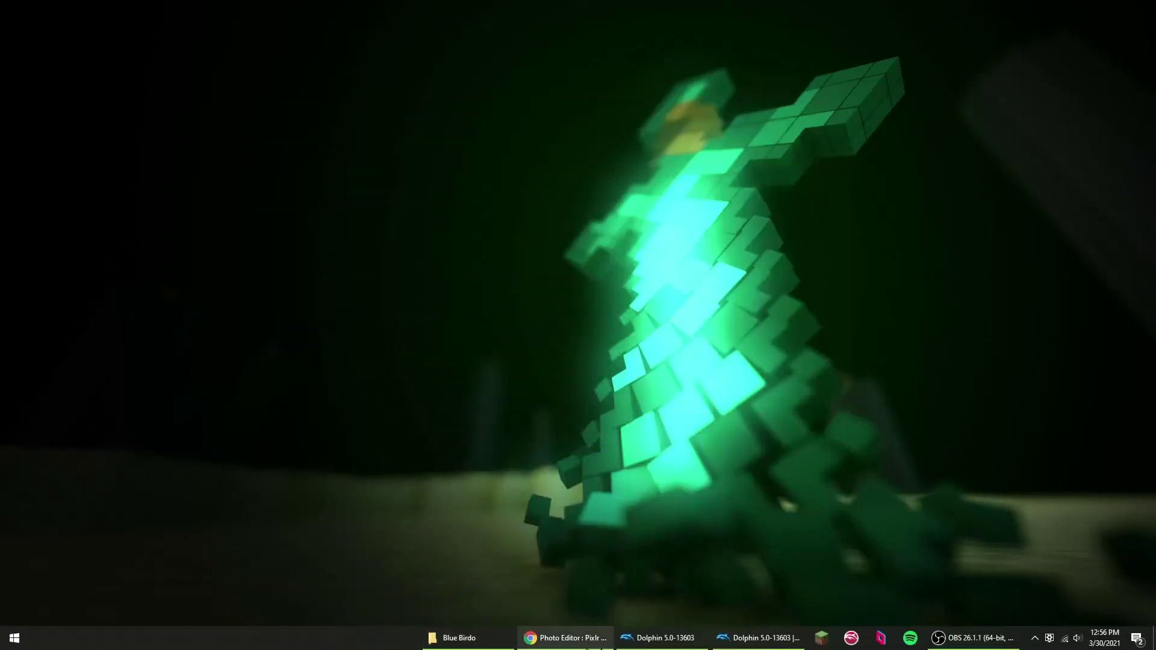